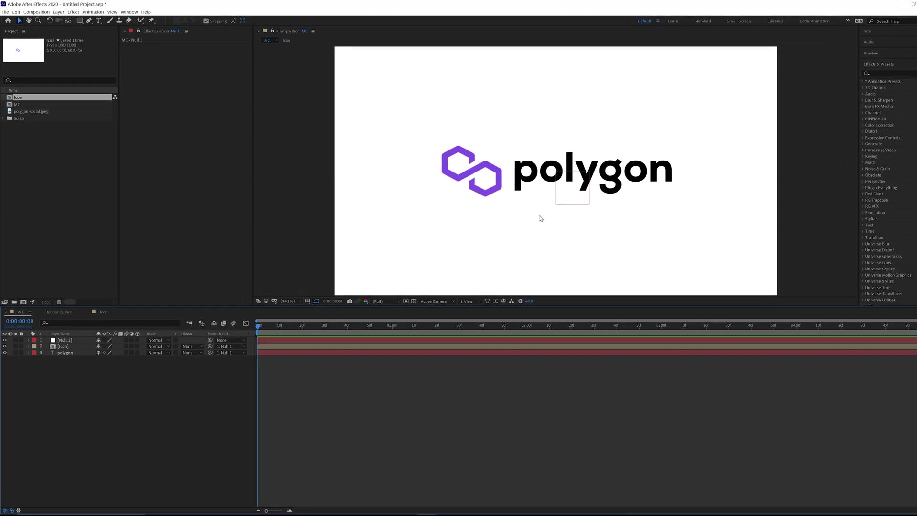
Step: Create shape outlines from the polygon text layer
click(61, 344)
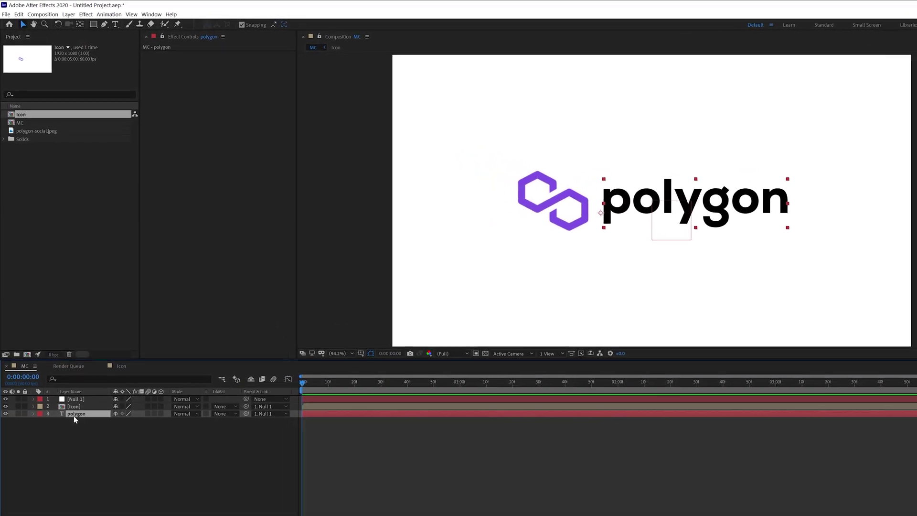
click(72, 15)
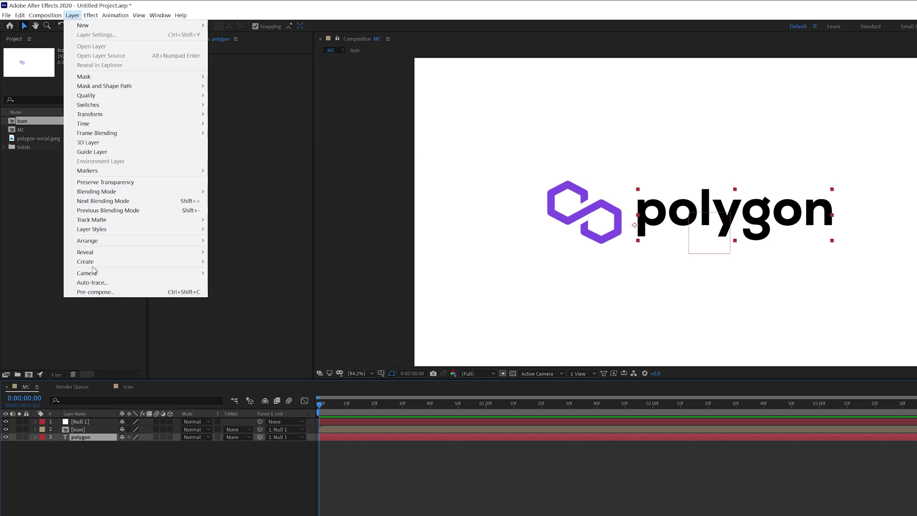
mouse_move(92, 265)
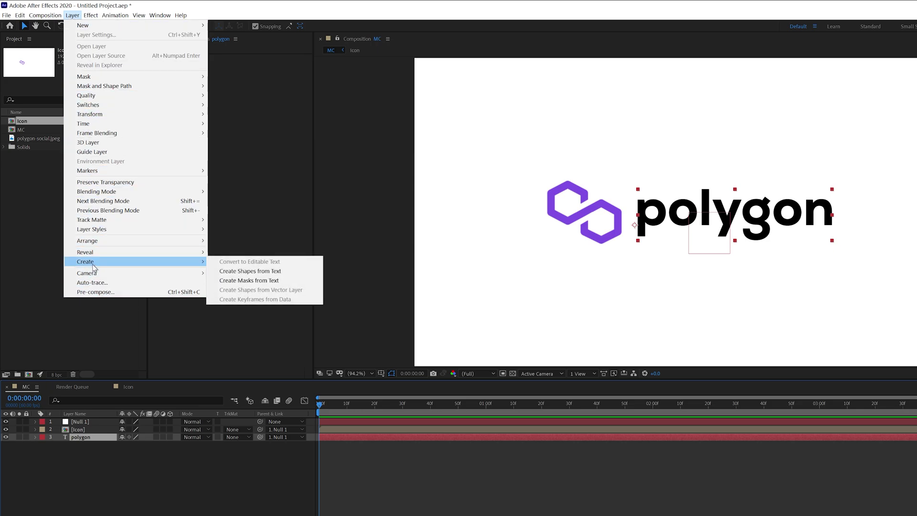
click(281, 270)
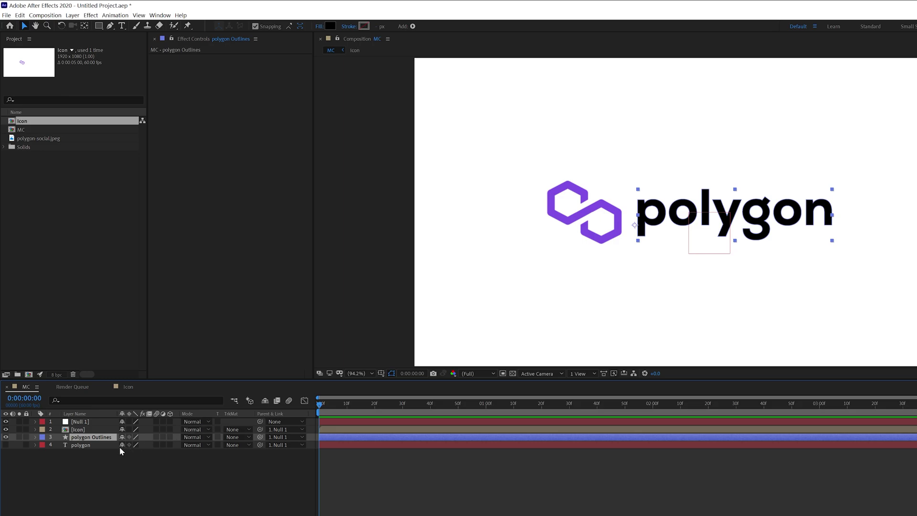
Step: Mark the original polygon text layer as shy and hide all shy layers from the timeline
click(86, 445)
click(84, 438)
click(82, 445)
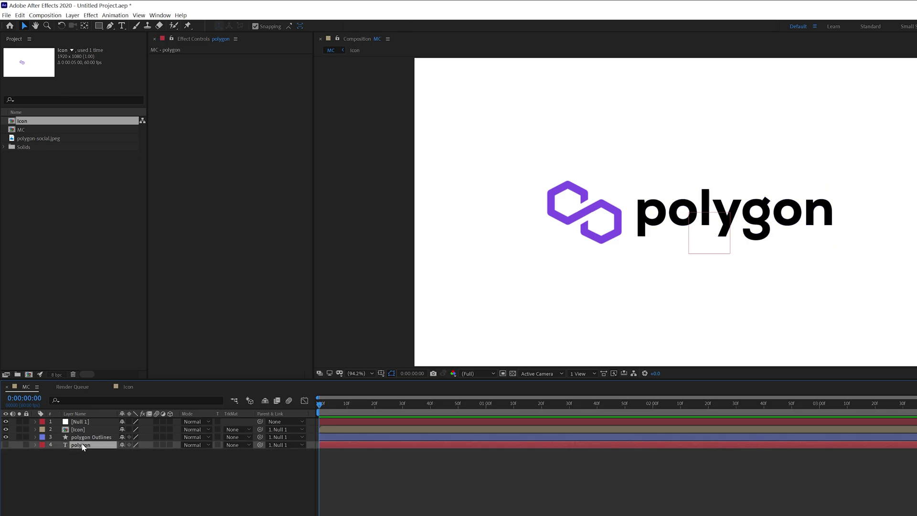
click(121, 445)
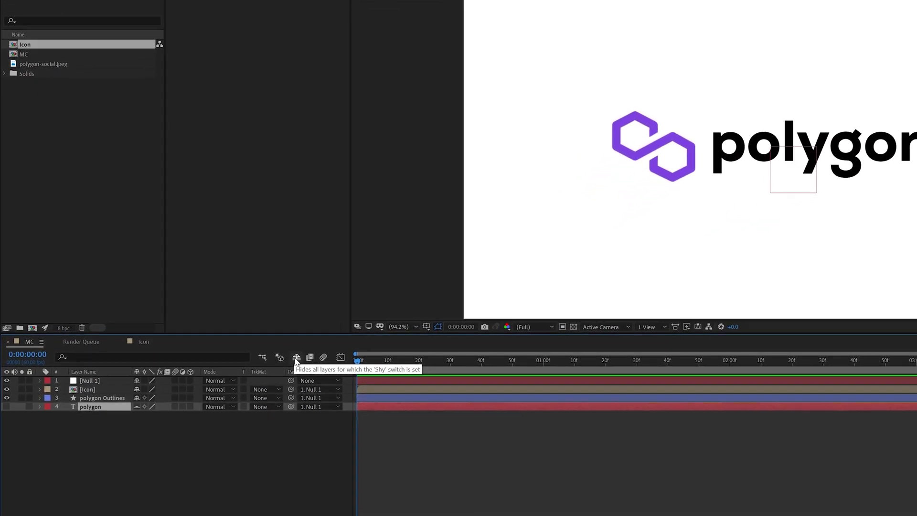
click(296, 357)
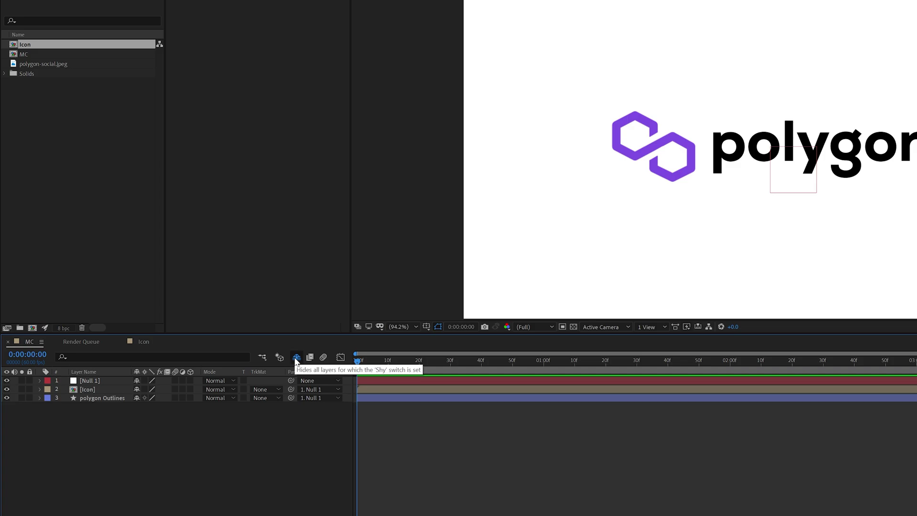
Step: Check the letter groups inside the polygon Outlines layer, collapse it and rename the layer as P
click(97, 399)
click(38, 398)
click(50, 407)
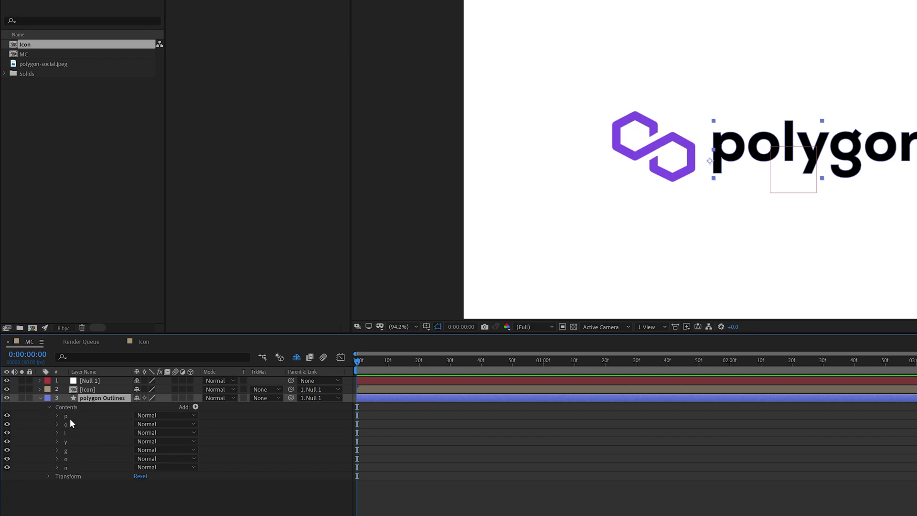
click(40, 398)
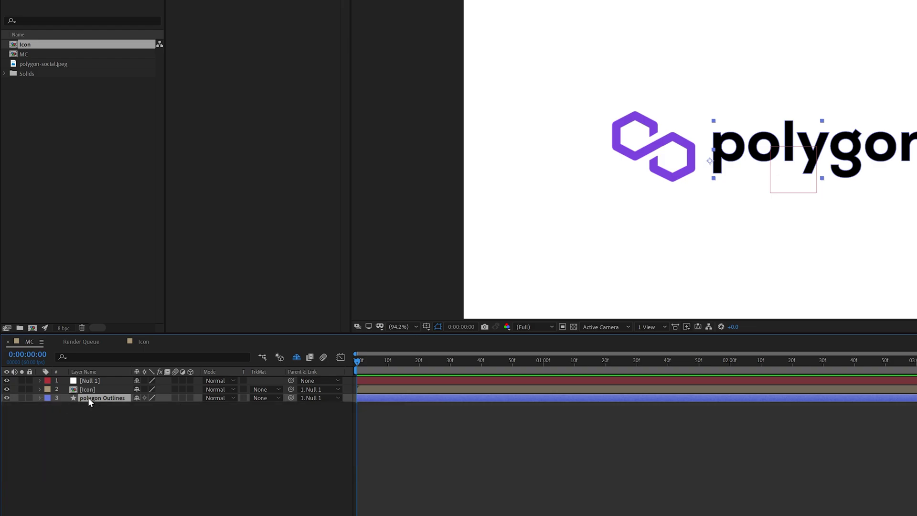
key(Return)
text(P)
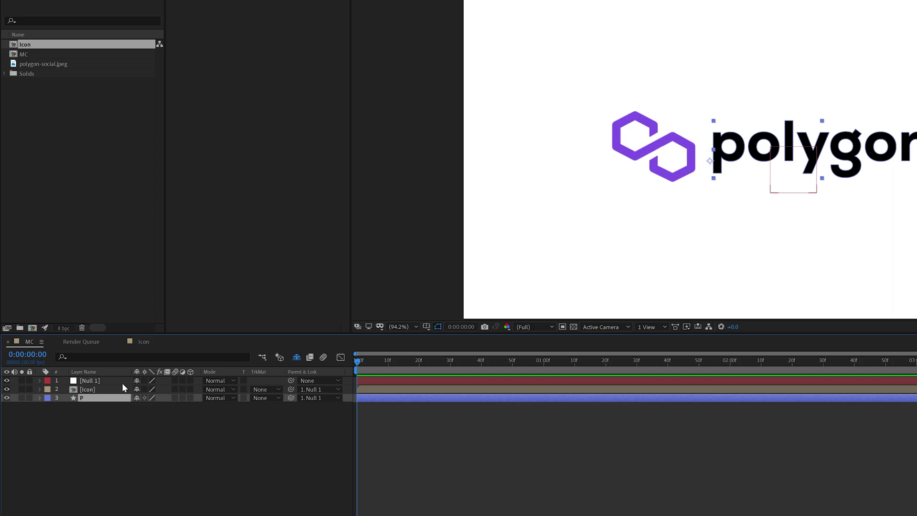
key(Return)
Step: Duplicate the P layer six times so each letter of the word has its own layer
key(ctrl+d)
key(ctrl+d)
key(ctrl+d)
key(ctrl+d)
key(ctrl+d)
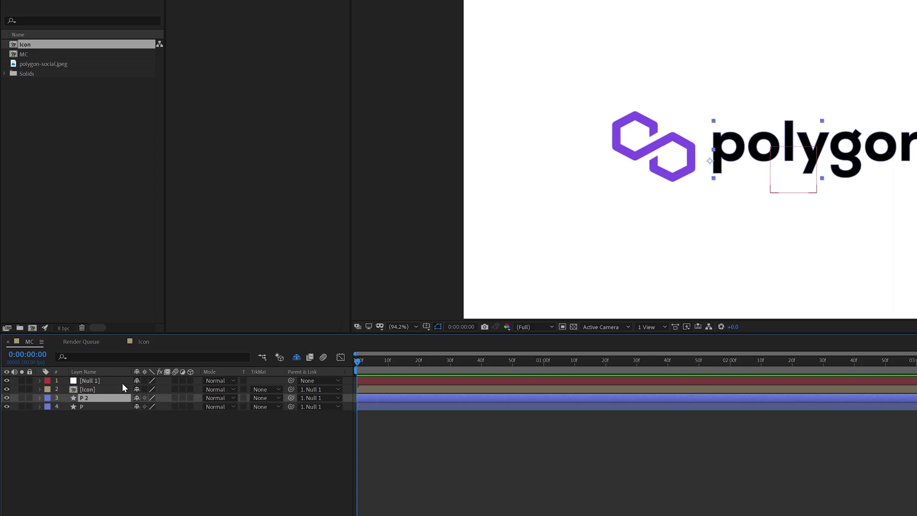
key(ctrl+d)
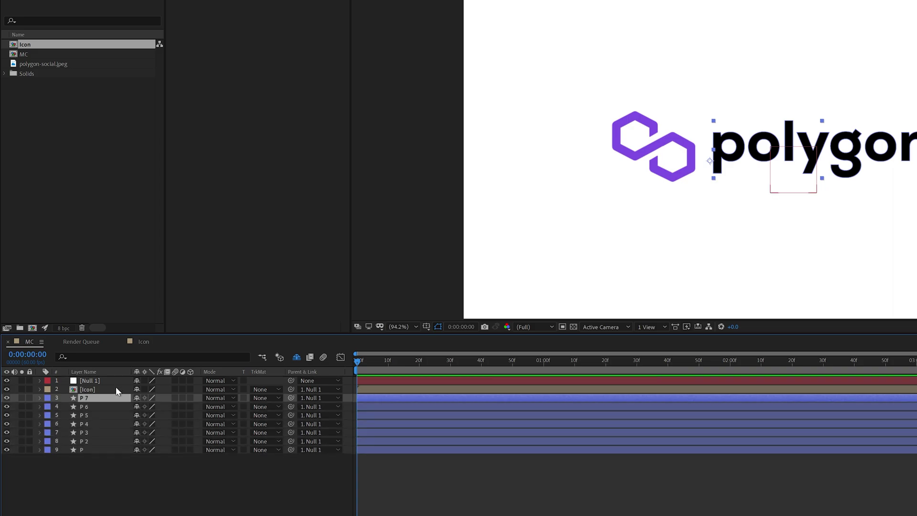
Step: Rename layer P 2 as o and layer P 3 as l
click(95, 441)
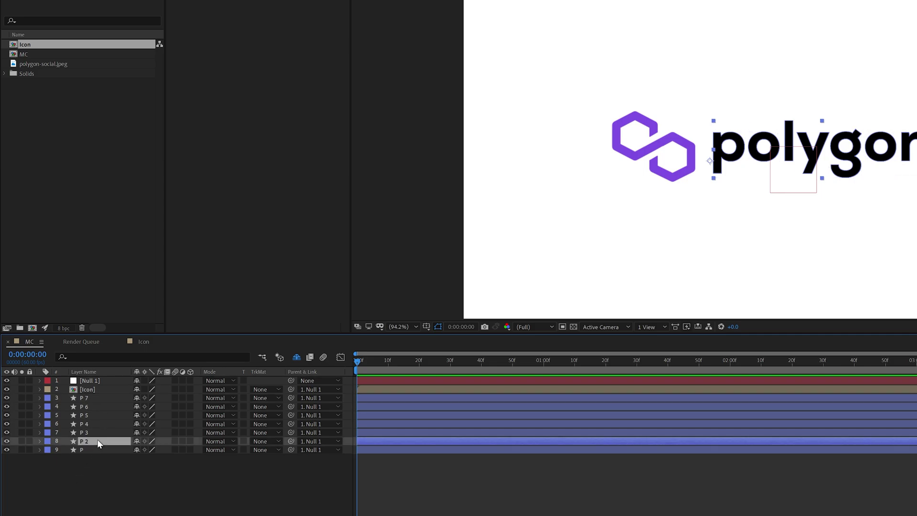
key(Return)
text(o)
key(Return)
key(ctrl+Up)
key(Return)
text(l)
key(Return)
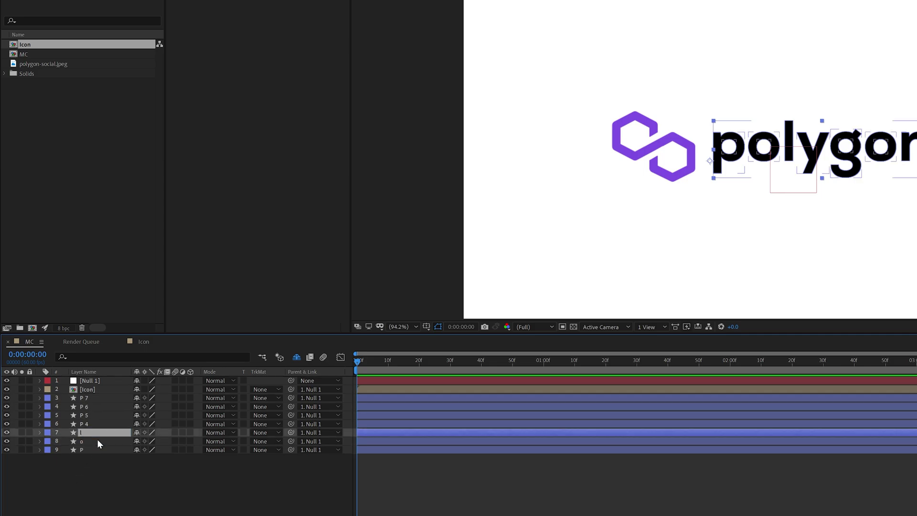
key(Return)
Step: Rename layer P 4 as y and layer P 5 as g
key(ctrl+Up)
key(Return)
text(y)
key(Return)
key(ctrl+Up)
key(Return)
text(g)
key(Return)
Step: Rename layer P 6 as o and layer P 7 as n
key(ctrl+Up)
key(Return)
text(o)
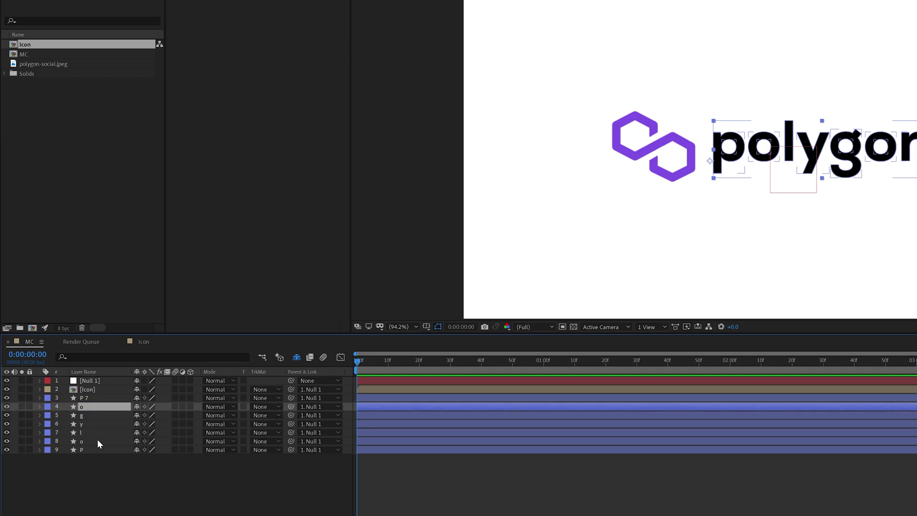
key(Return)
key(ctrl+Up)
key(Return)
text(n)
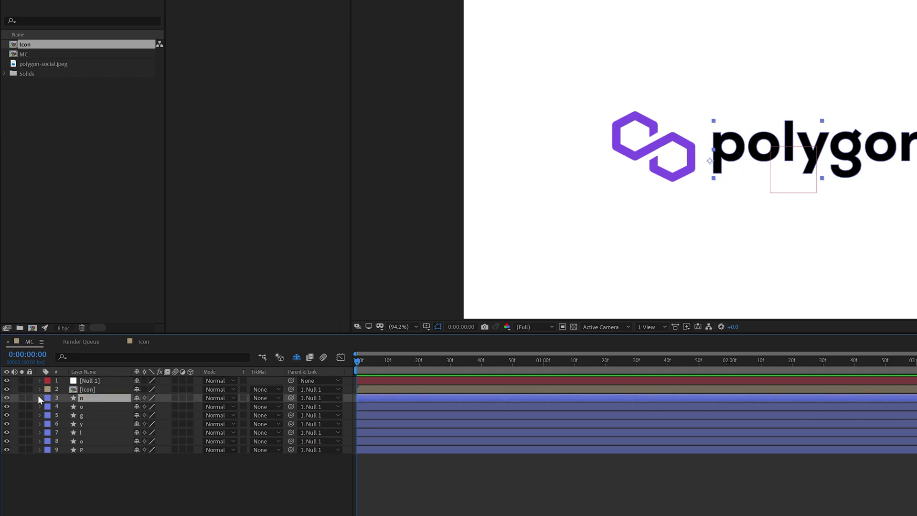
Step: Delete every letter group except n from the contents of the n layer
click(39, 396)
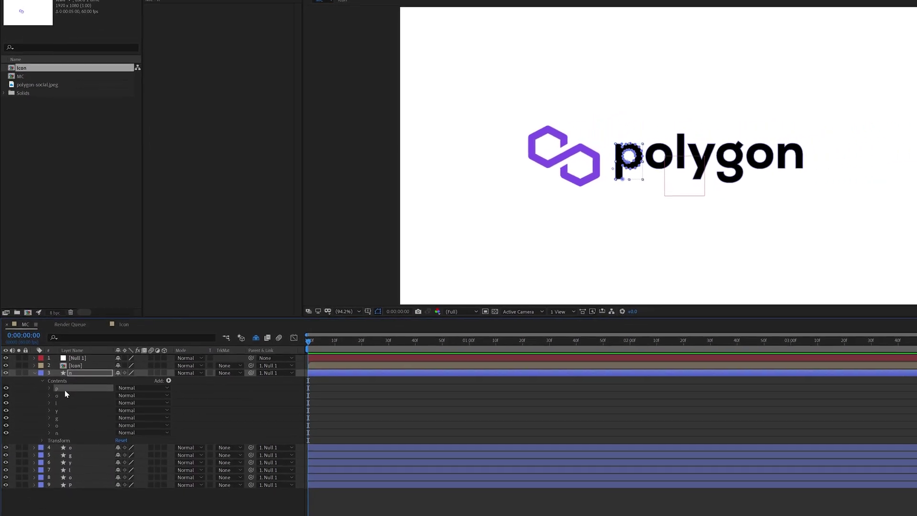
shift+click(60, 433)
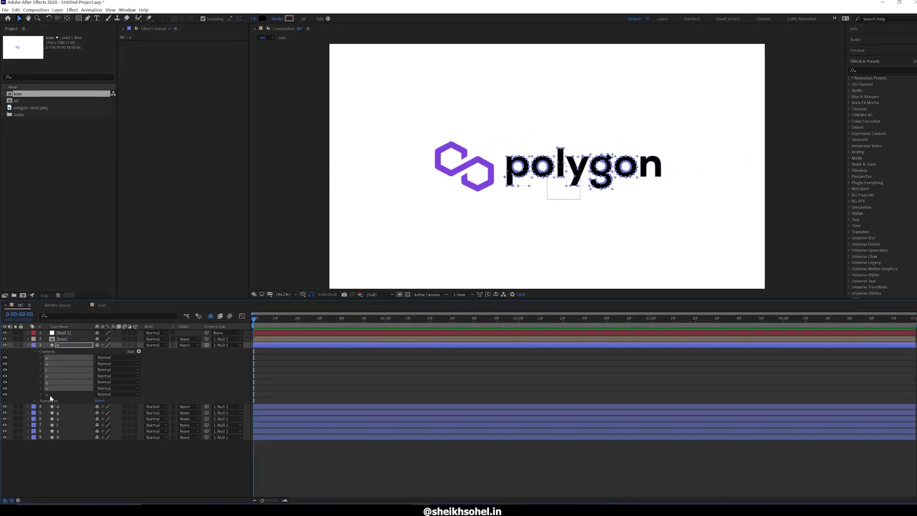
key(Delete)
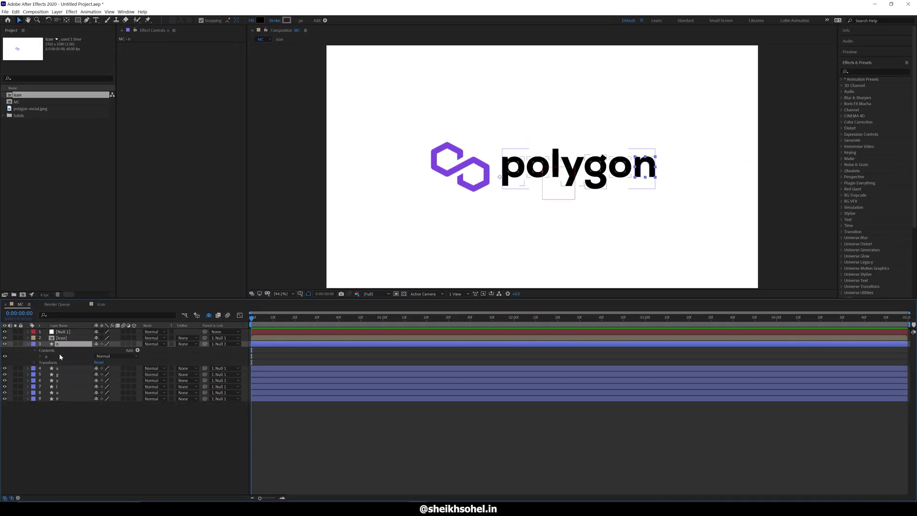
Step: Toggle solo on the n layer to check which letter it contains, and collapse the layer
click(15, 344)
click(15, 344)
click(15, 343)
click(15, 344)
click(15, 344)
click(15, 343)
click(28, 344)
Step: Delete every letter group except the first o from the o layer directly below n
click(30, 350)
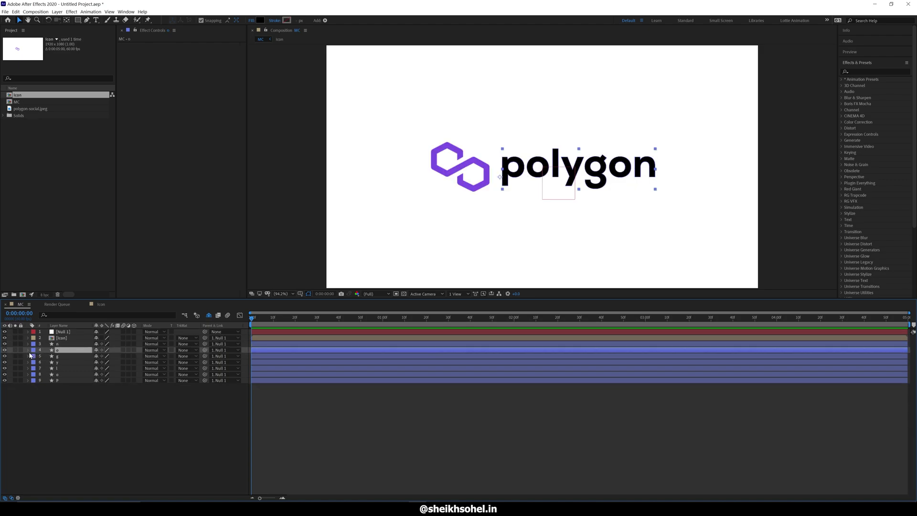
click(28, 350)
click(34, 356)
click(47, 362)
shift+click(53, 398)
ctrl+click(54, 368)
key(Delete)
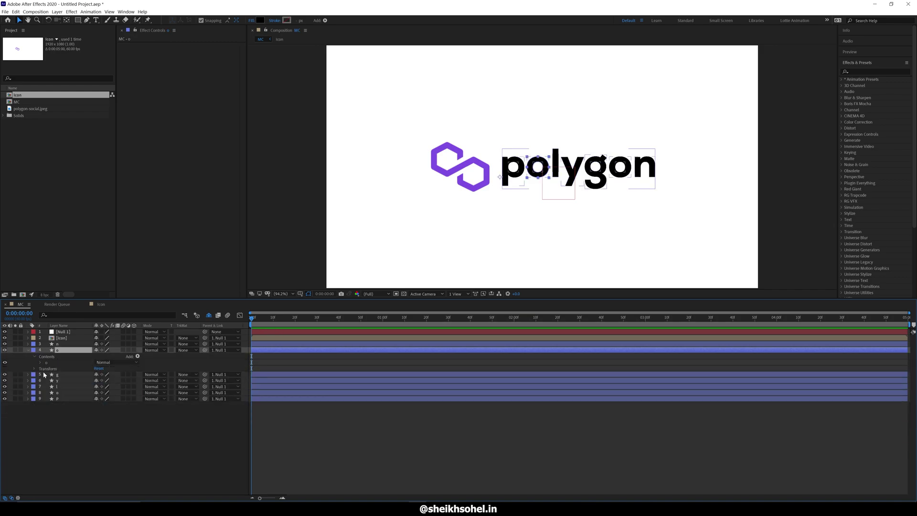
Step: Delete every letter group except g from the contents of the g layer
click(29, 374)
click(35, 381)
click(46, 386)
shift+click(46, 423)
ctrl+click(45, 410)
key(Delete)
Step: Delete every letter group except y from the contents of the y layer
click(27, 398)
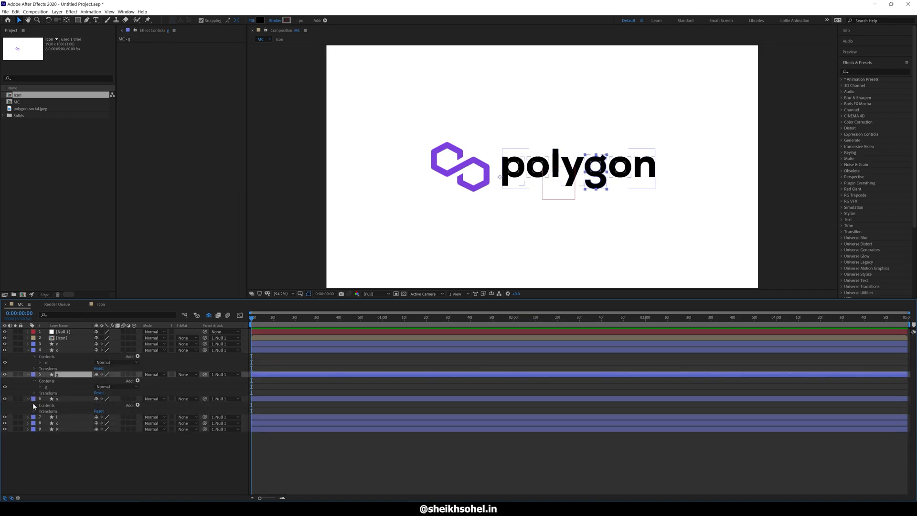
click(34, 405)
click(45, 411)
shift+click(56, 448)
ctrl+click(56, 429)
key(Delete)
Step: Delete every letter group except l from the contents of the l layer
click(28, 423)
click(34, 429)
click(46, 435)
key(ctrl+a)
ctrl+click(51, 447)
key(Delete)
Step: Delete every letter group except the first o from the o layer directly above P
click(28, 447)
click(34, 453)
scroll(52, 455, down, 1)
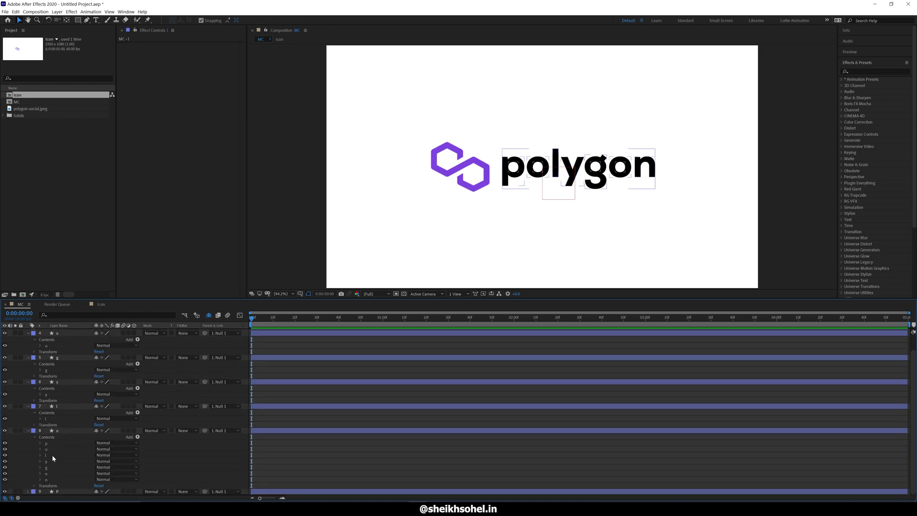
click(54, 449)
key(ctrl+a)
ctrl+click(54, 448)
key(Delete)
Step: Delete every letter group except p from the P layer, then collapse all layers and clear the selection
click(28, 471)
scroll(34, 472, down, 2)
click(49, 449)
key(ctrl+a)
ctrl+click(48, 450)
key(Delete)
key(ctrl+a)
click(28, 375)
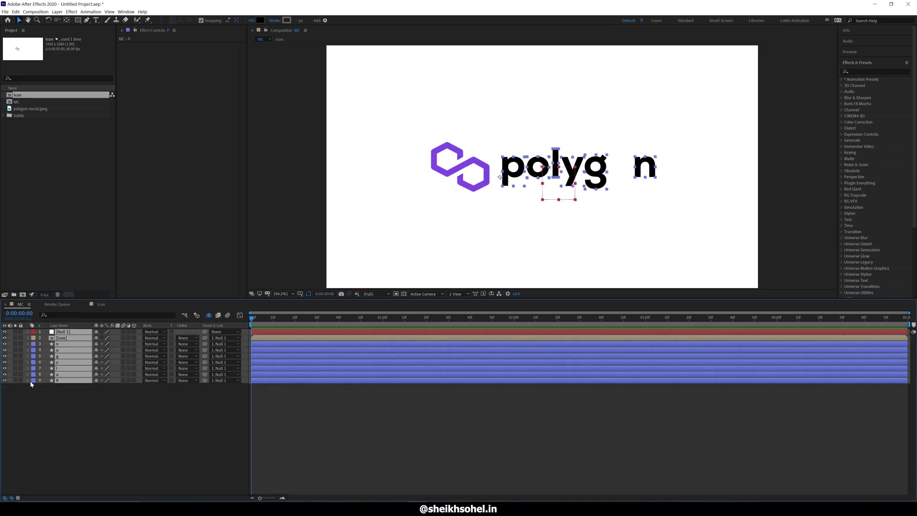
click(74, 403)
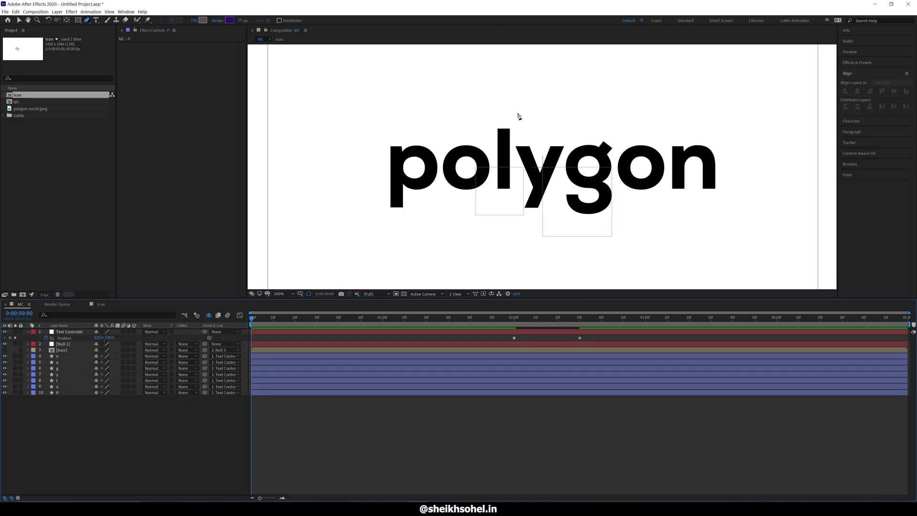
Step: Solo the P layer and leave no layer selected
click(61, 392)
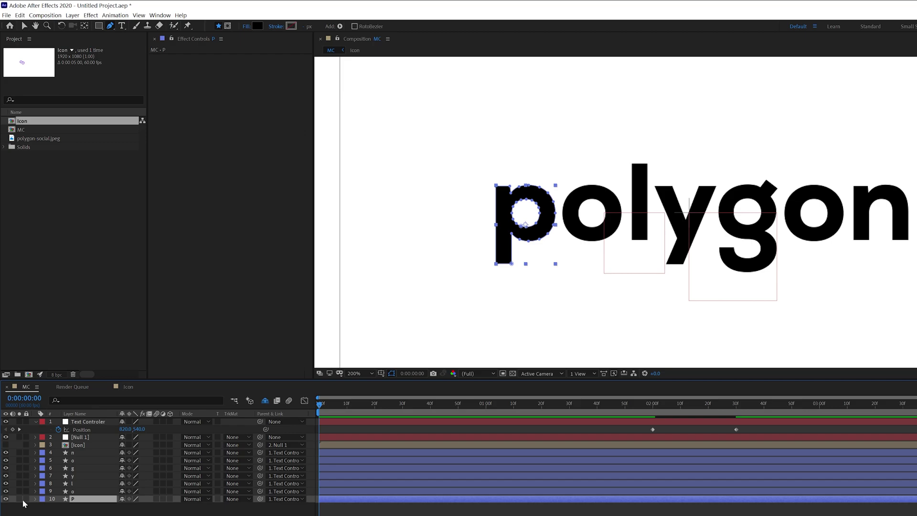
click(20, 499)
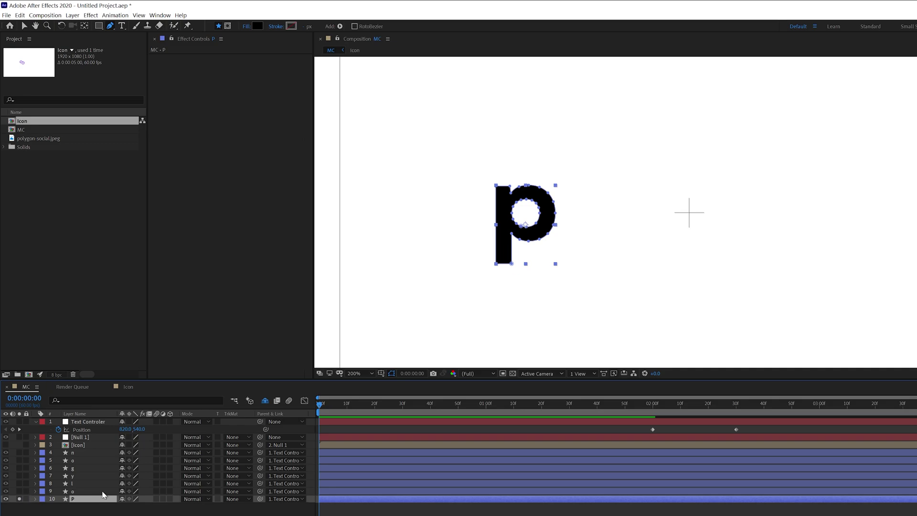
click(164, 508)
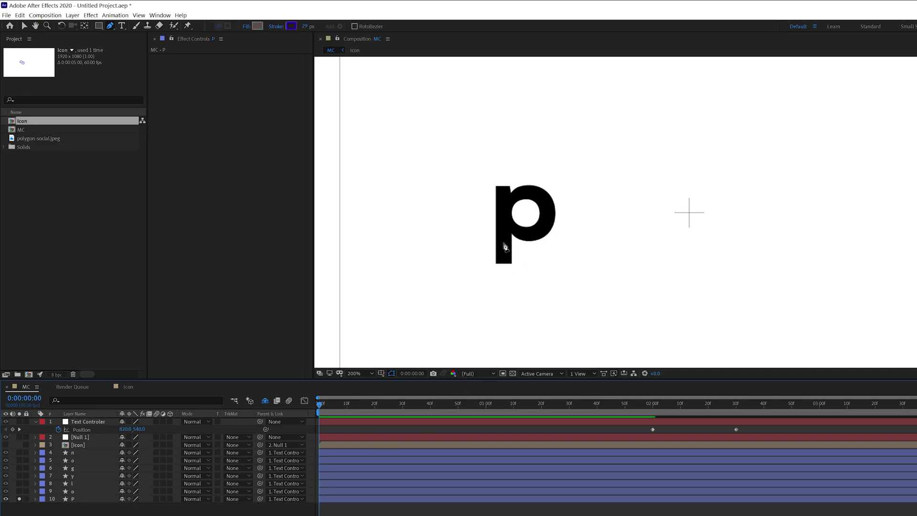
Step: Draw a rounded loop path with the Pen tool from the p's stem down, around its outer side and back over the top to the stem
click(504, 245)
click(504, 286)
mouse_move(484, 305)
mouse_down()
mouse_move(458, 245)
mouse_move(468, 317)
mouse_up()
click(467, 283)
click(467, 171)
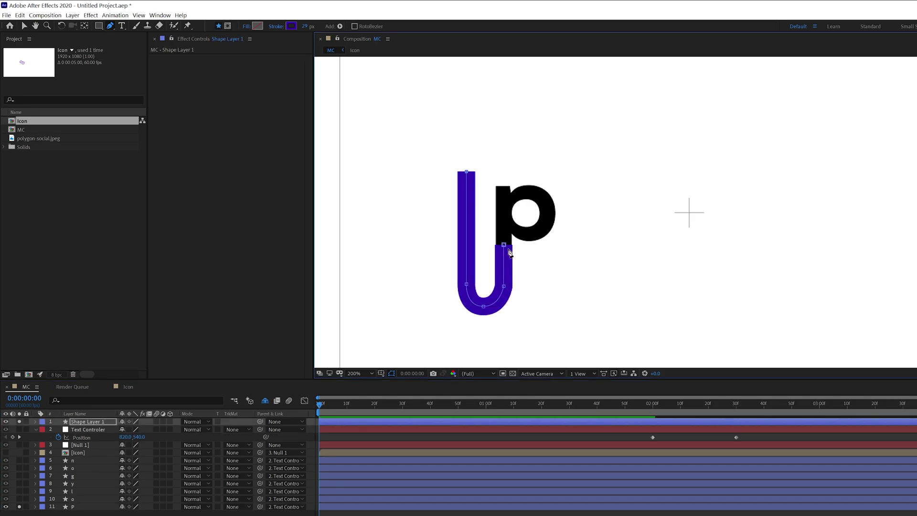
scroll(515, 181, left, 2)
drag(539, 152, 558, 152)
click(554, 170)
click(555, 214)
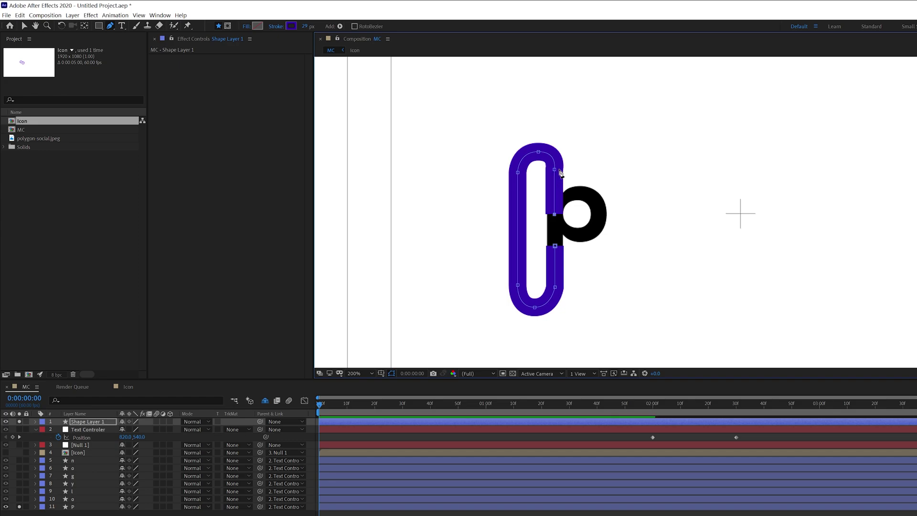
scroll(536, 165, up, 3)
scroll(546, 109, down, 2)
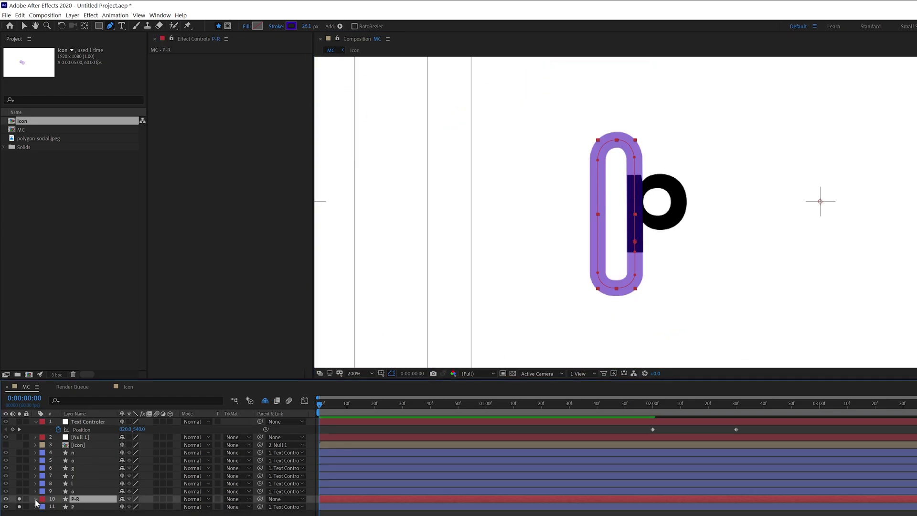
Step: Add Trim Paths to the contents of the P-R shape layer
click(36, 499)
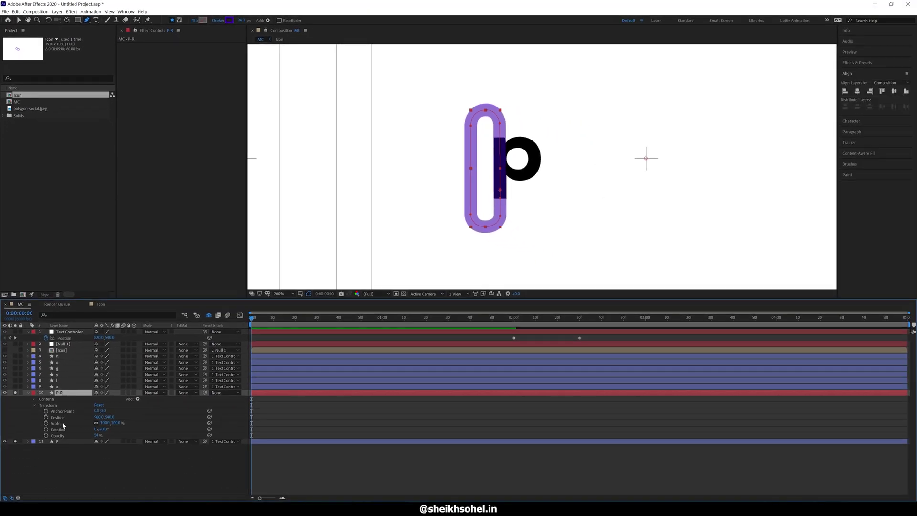
click(138, 400)
click(112, 330)
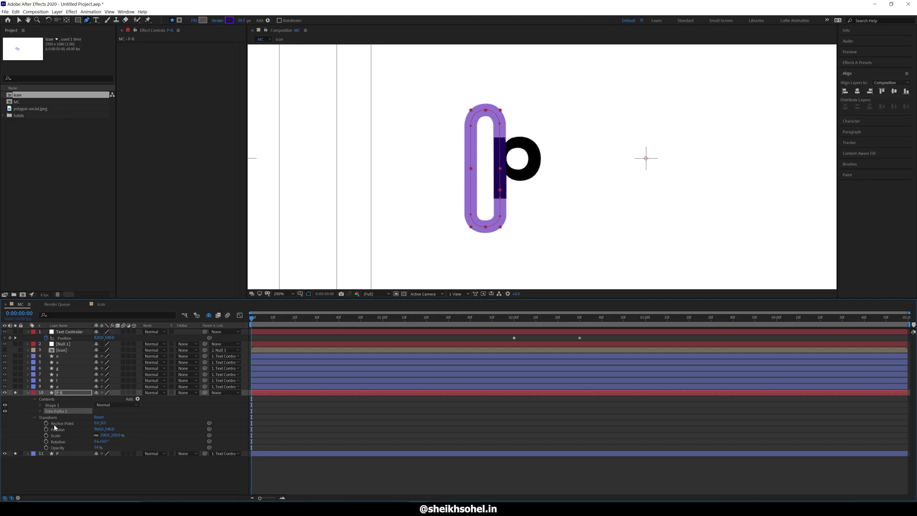
Step: Set the Trim Paths End of the P-R layer to 0% and keyframe it at 0:00:00:00
key(Caps_Lock)
click(40, 410)
key(Caps_Lock)
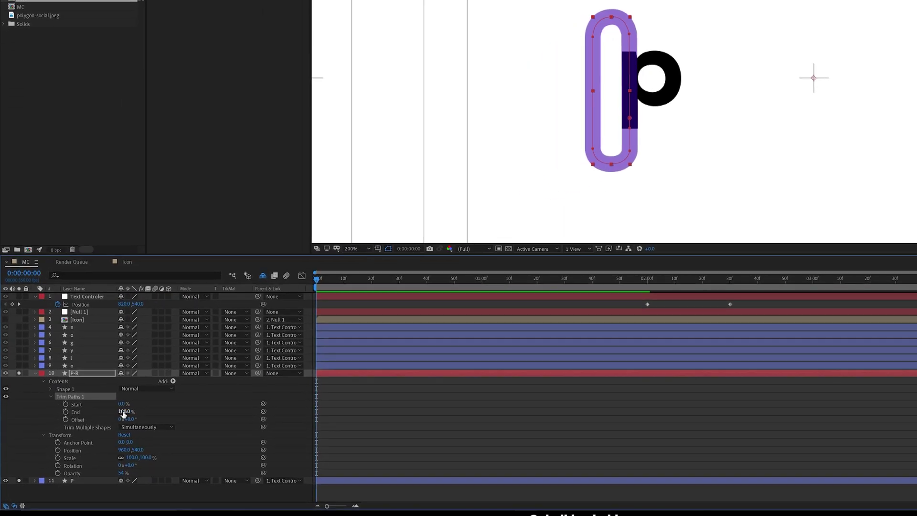
drag(121, 411, 74, 412)
click(66, 411)
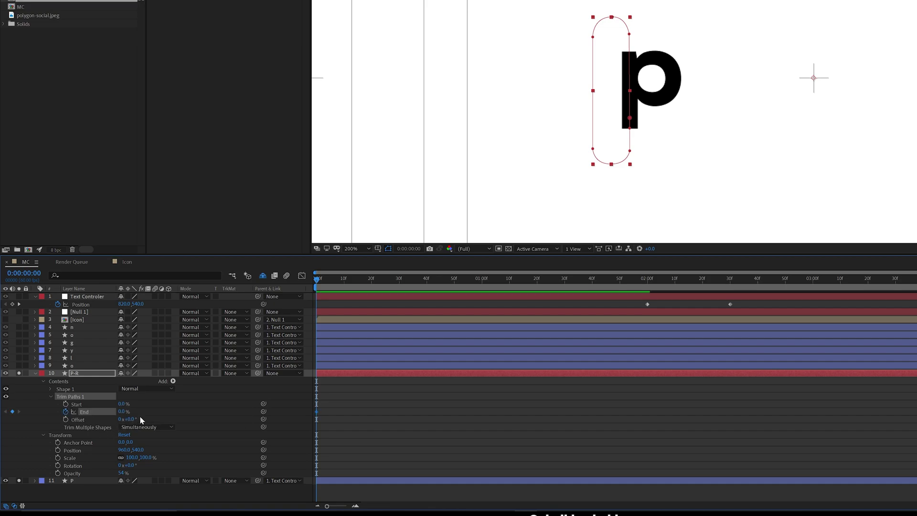
Step: Keyframe Trim Paths Start at 0:00:00:00, set End to 100% and Start to 78% at 0:00:00:40, and preview the stroke
click(65, 404)
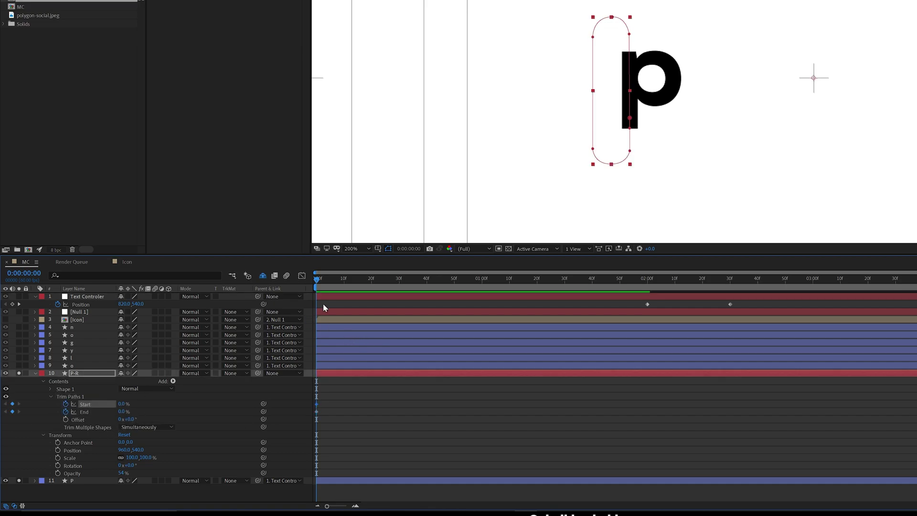
drag(455, 282, 426, 287)
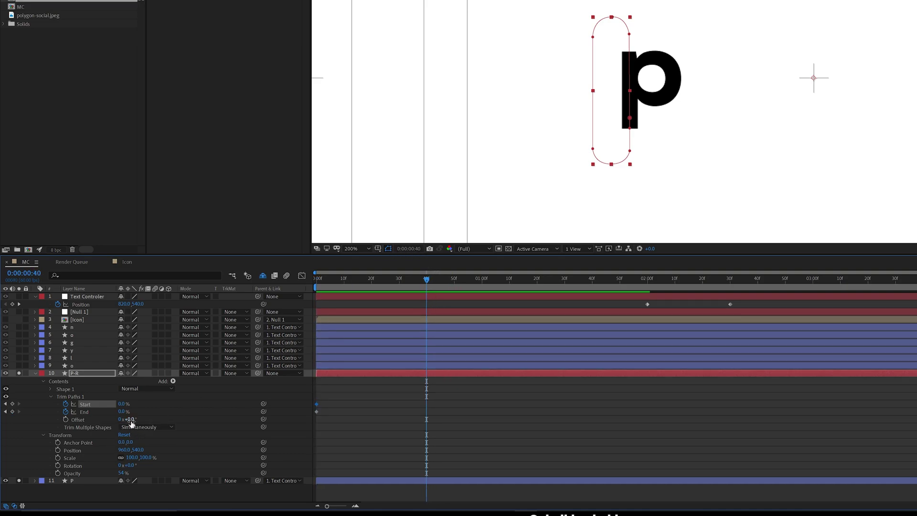
drag(123, 411, 238, 411)
drag(124, 404, 176, 407)
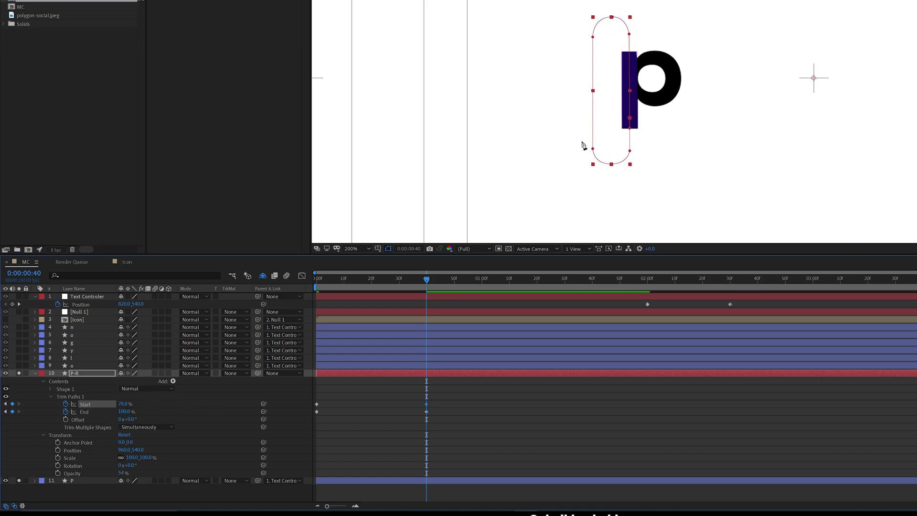
scroll(587, 129, up, 1)
scroll(543, 187, down, 1)
key(Home)
key(space)
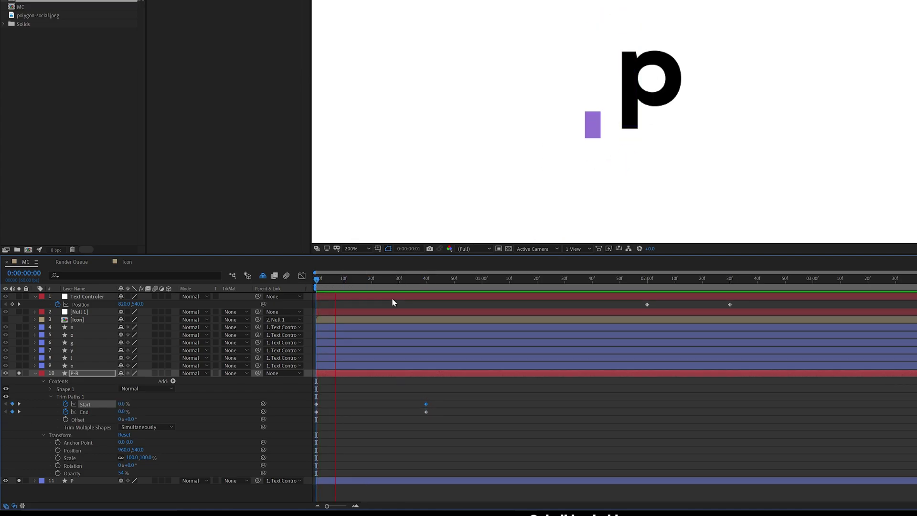
key(space)
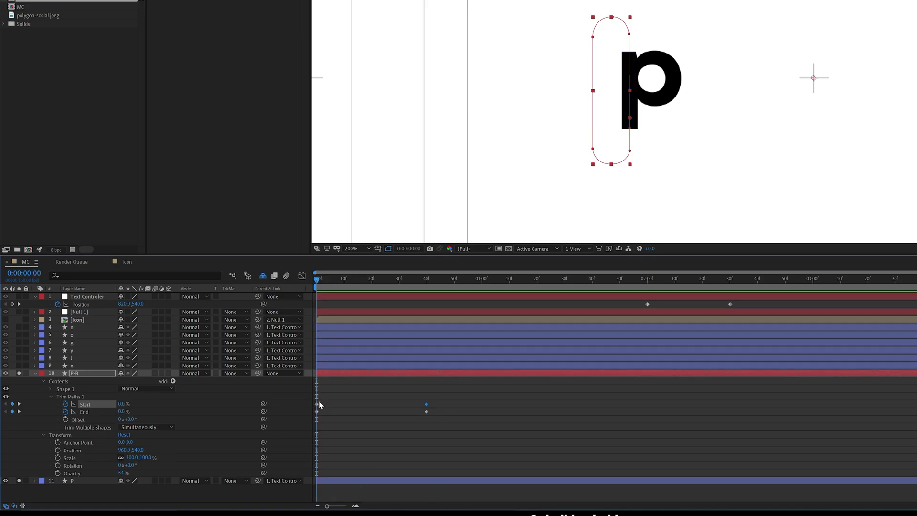
Step: Shift the Trim Paths Start keyframes to about 0:00:00:09 and 0:00:00:48 and apply Easy Ease to the Start and End keyframes
drag(317, 405, 341, 405)
drag(426, 404, 306, 427)
key(space)
key(space)
click(370, 428)
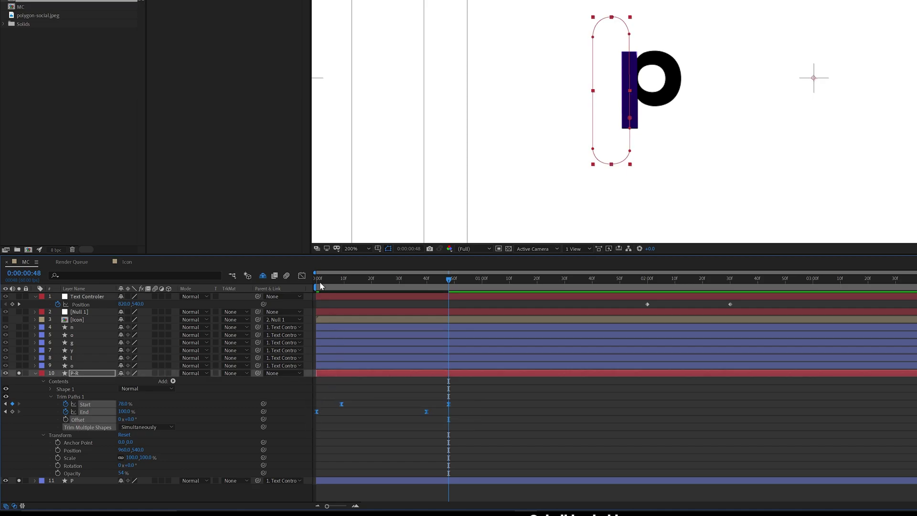
Step: Reshape the easing curves of the Trim Paths keyframes in the Graph Editor and preview the stroke
click(302, 276)
drag(474, 463, 329, 473)
click(302, 275)
key(space)
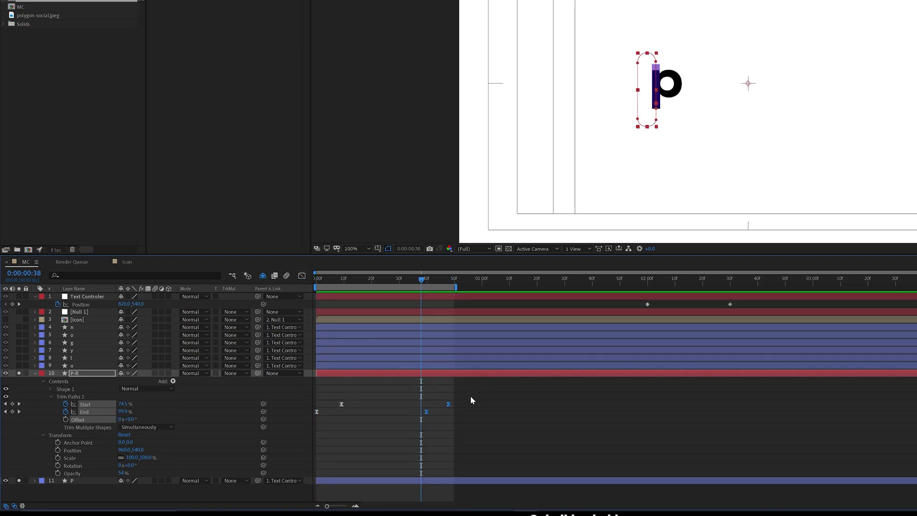
Step: Stretch the Trim Paths keyframes proportionally to finish at 0:00:01:00, end the work area at 0:00:01:05 and preview
drag(471, 396, 298, 428)
alt+drag(448, 404, 481, 404)
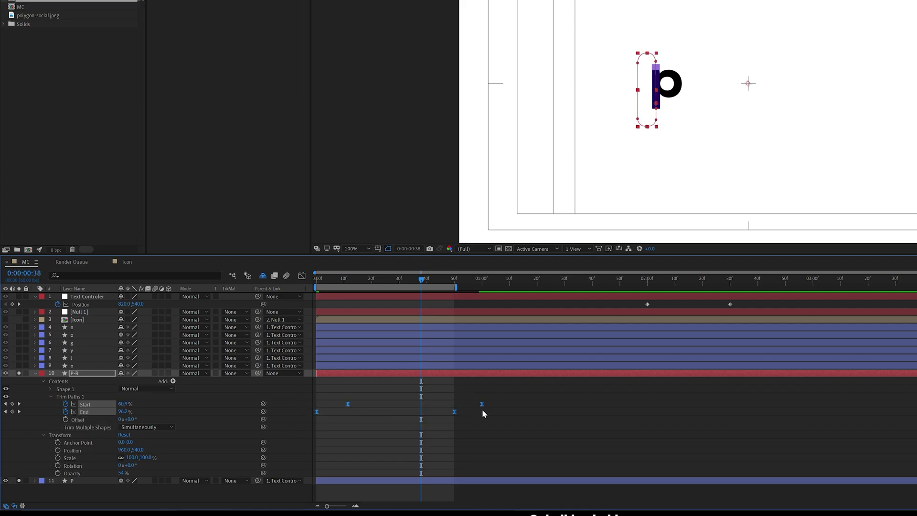
click(496, 281)
key(n)
key(space)
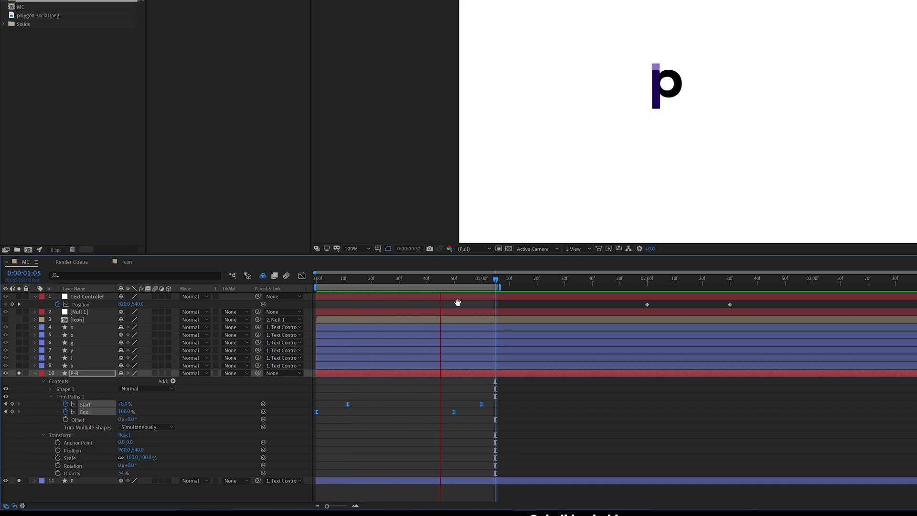
key(space)
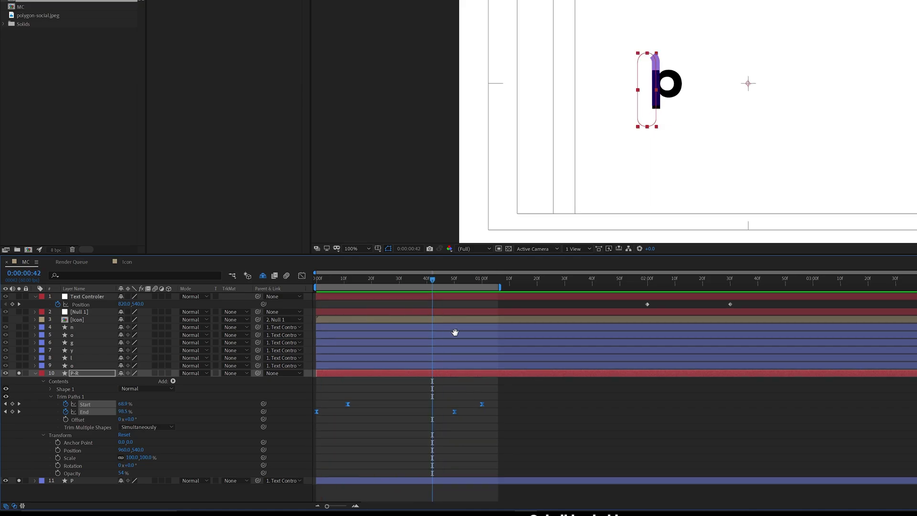
Step: Set the P-R layer's opacity to 100% and preview the stroke
key(space)
key(t)
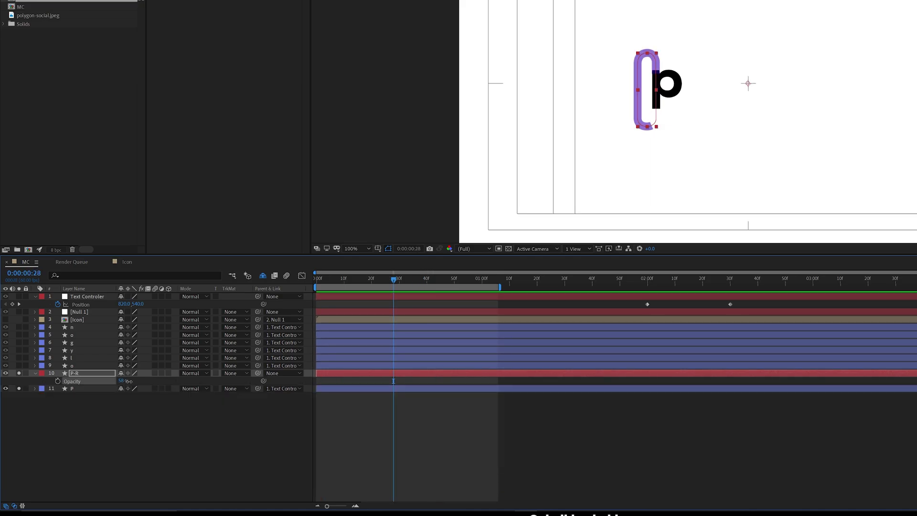
key(space)
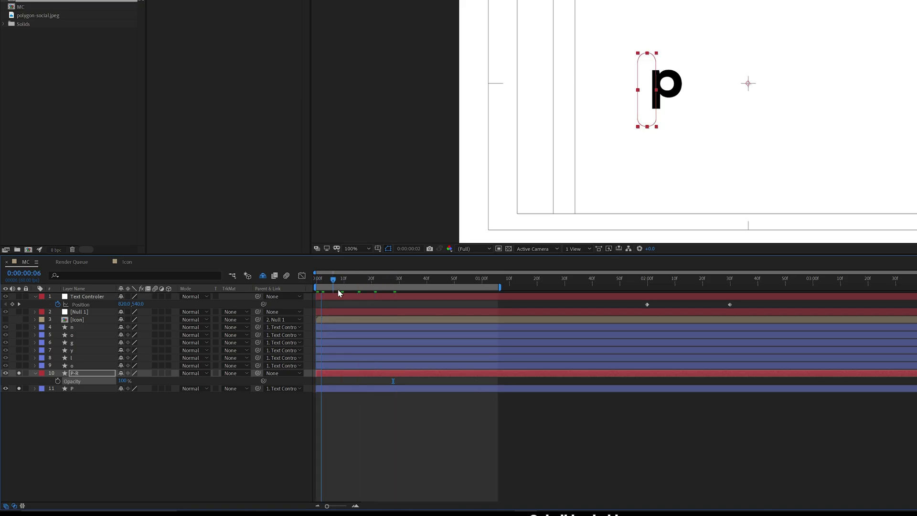
Step: Keyframe both p paths in the P layer's contents at 0:00:00:28
drag(404, 296, 393, 297)
scroll(667, 137, up, 2)
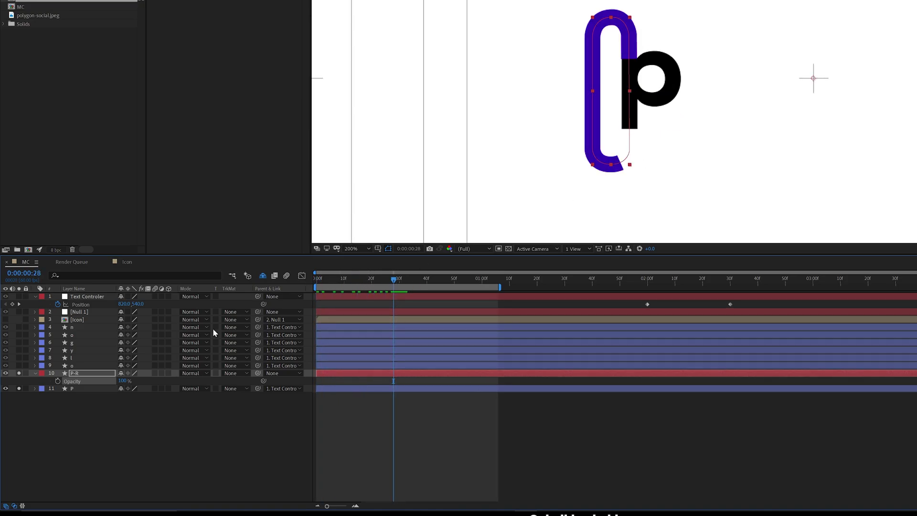
click(81, 389)
click(35, 389)
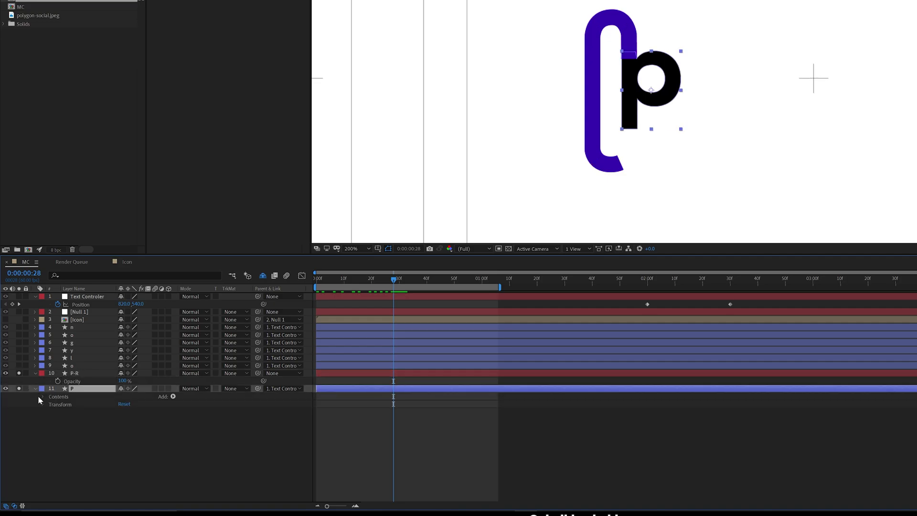
click(43, 396)
click(51, 404)
click(56, 412)
click(62, 427)
click(58, 426)
click(72, 412)
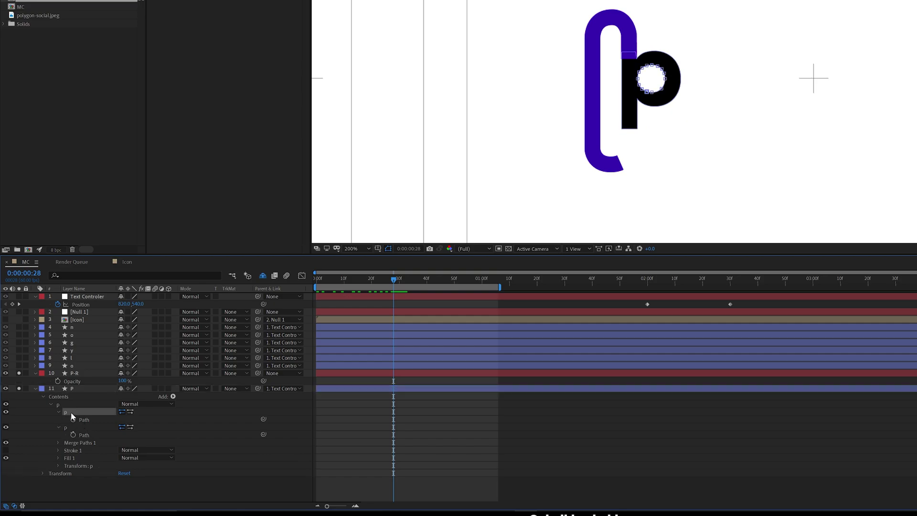
scroll(683, 88, up, 2)
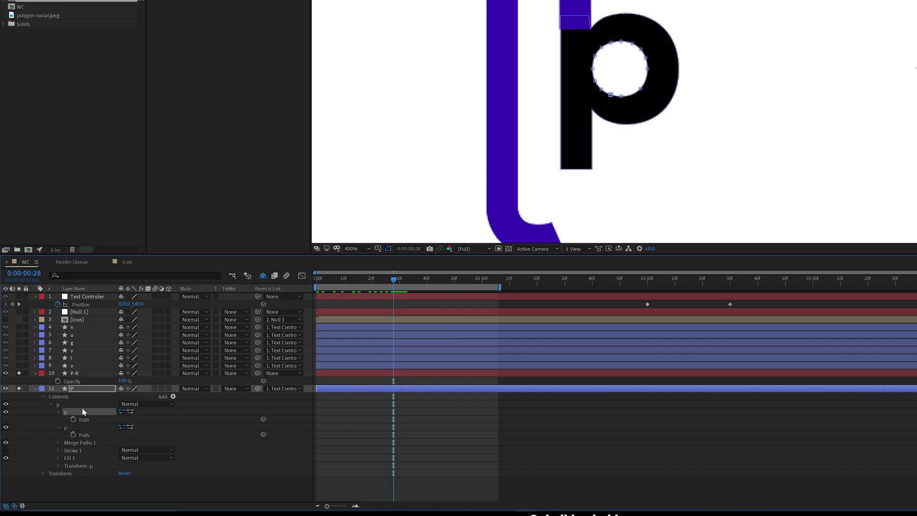
click(70, 428)
click(73, 419)
click(73, 435)
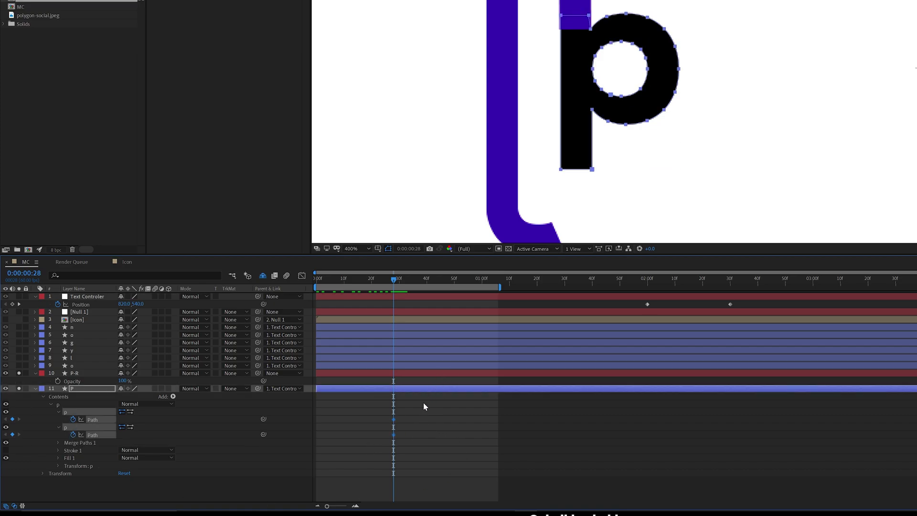
Step: Duplicate both path keyframes to about 0:00:00:53, add another pair at 0:00:00:40 and return to 0:00:00:28
drag(394, 420, 462, 419)
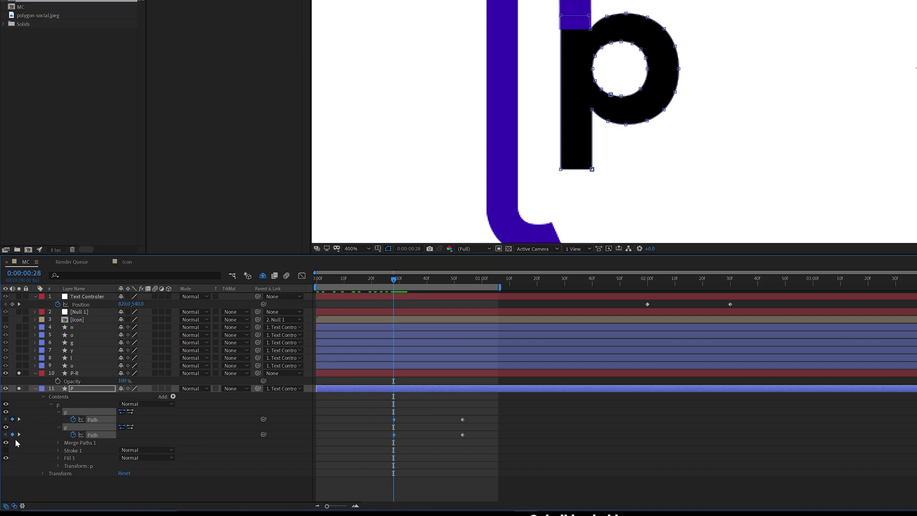
click(420, 284)
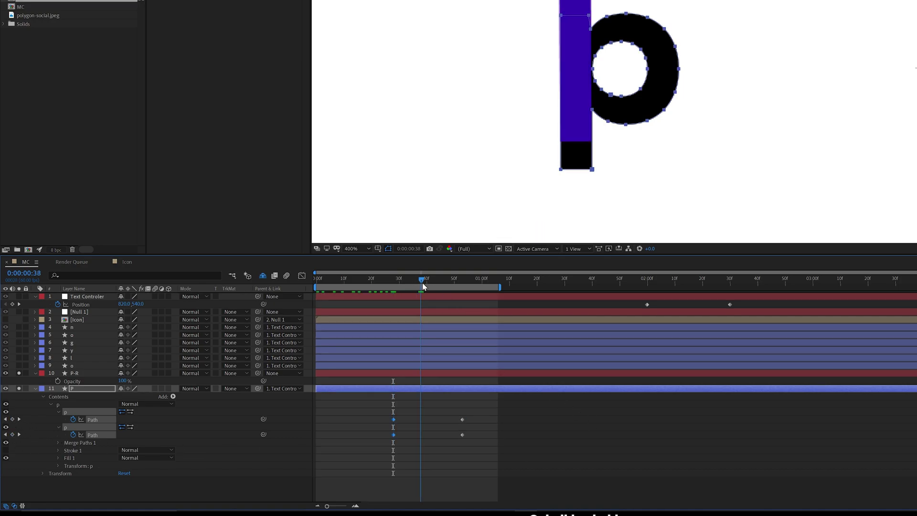
drag(423, 286, 426, 285)
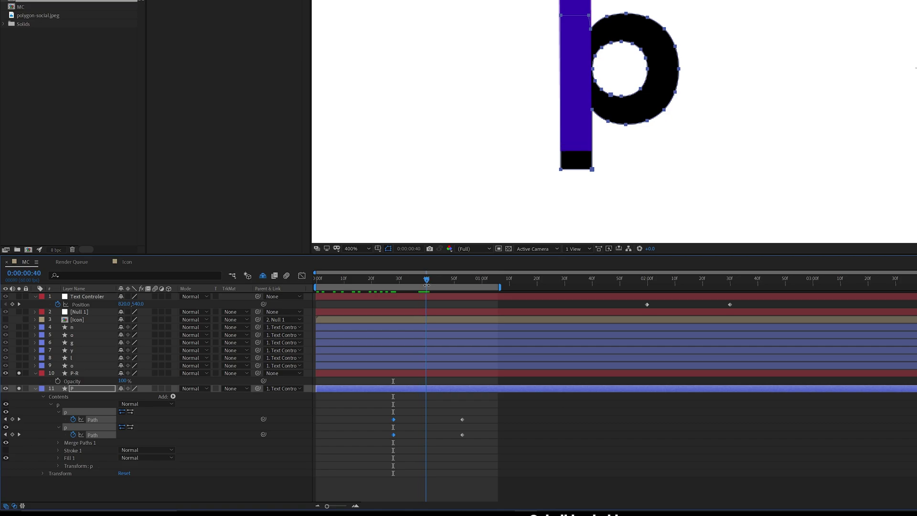
click(12, 419)
click(13, 434)
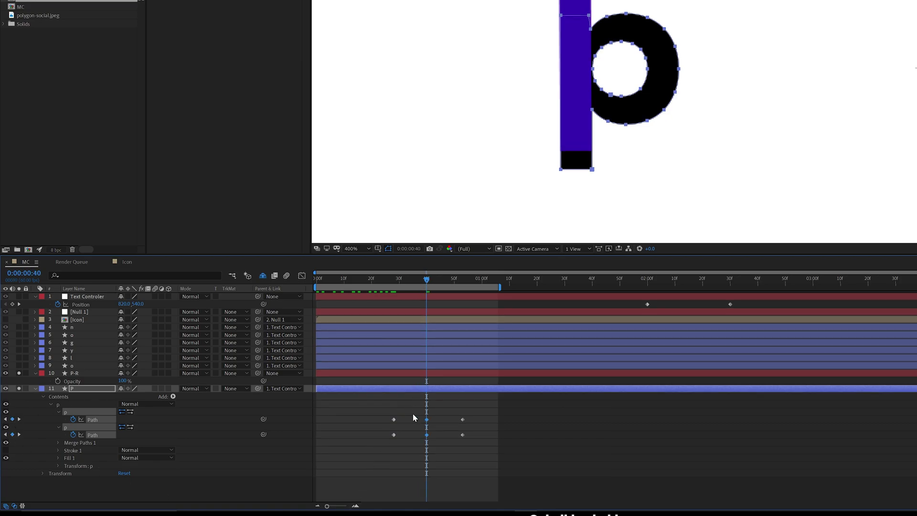
drag(426, 282, 397, 306)
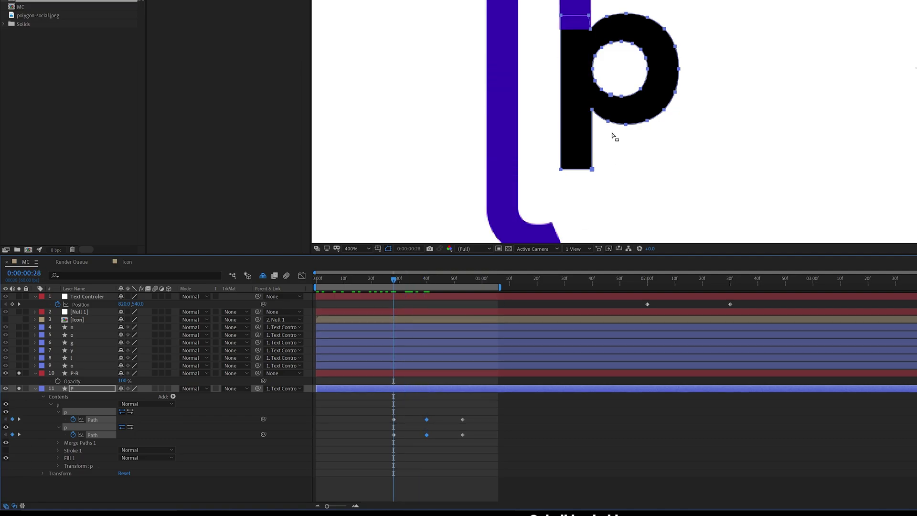
Step: Try to shrink the p's bowl into its stem by scaling the bowl's path points at 0:00:00:28
click(88, 388)
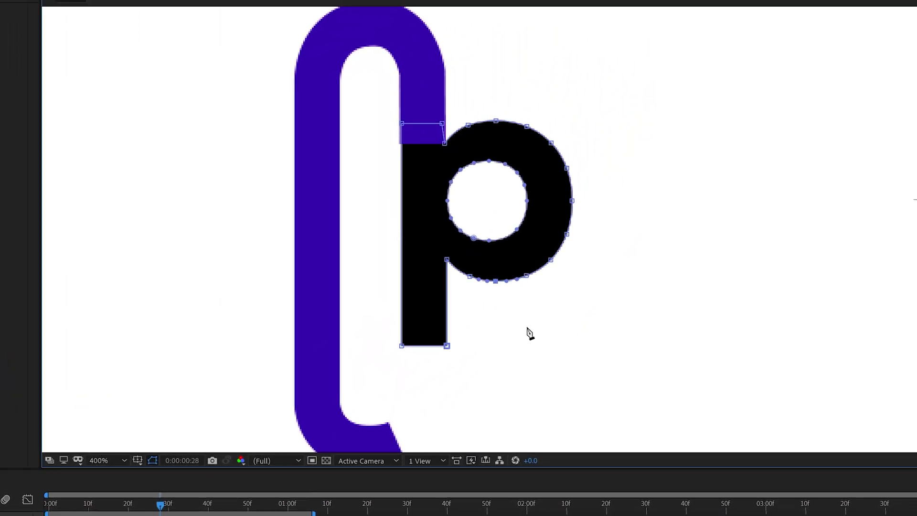
drag(629, 80, 456, 307)
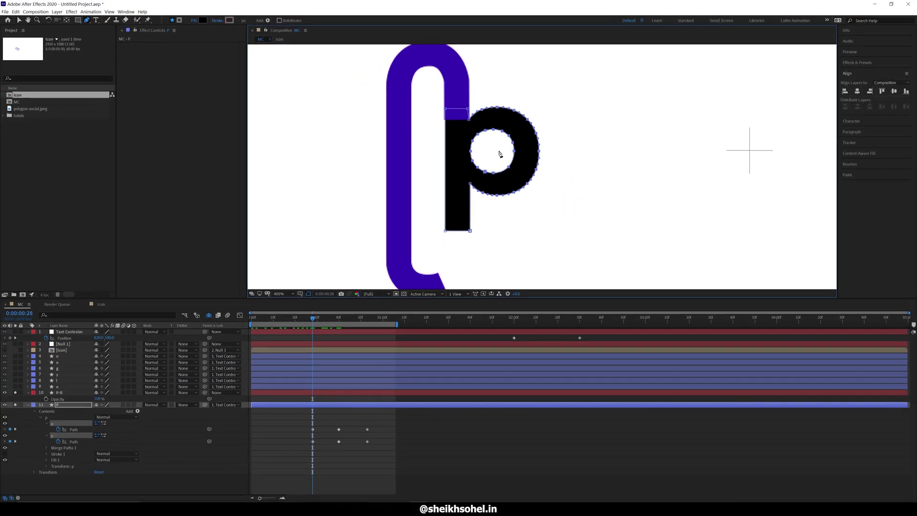
key(v)
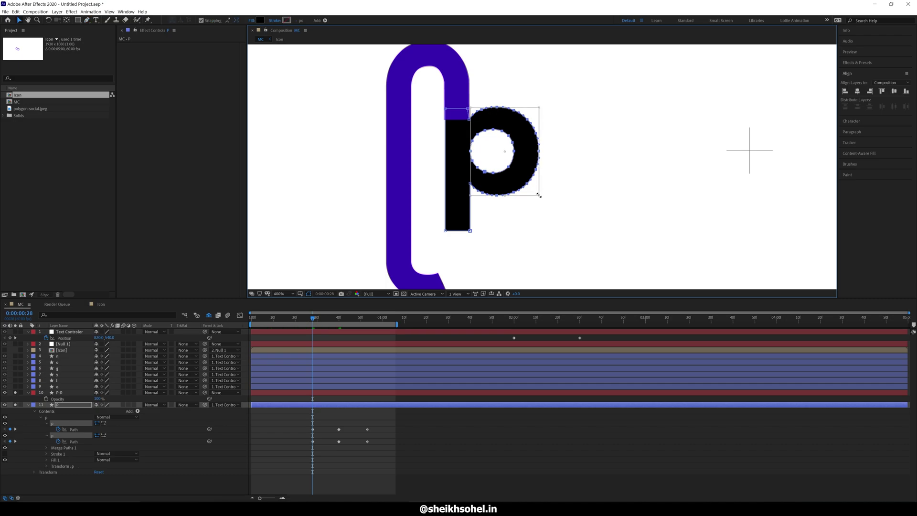
drag(534, 194, 492, 161)
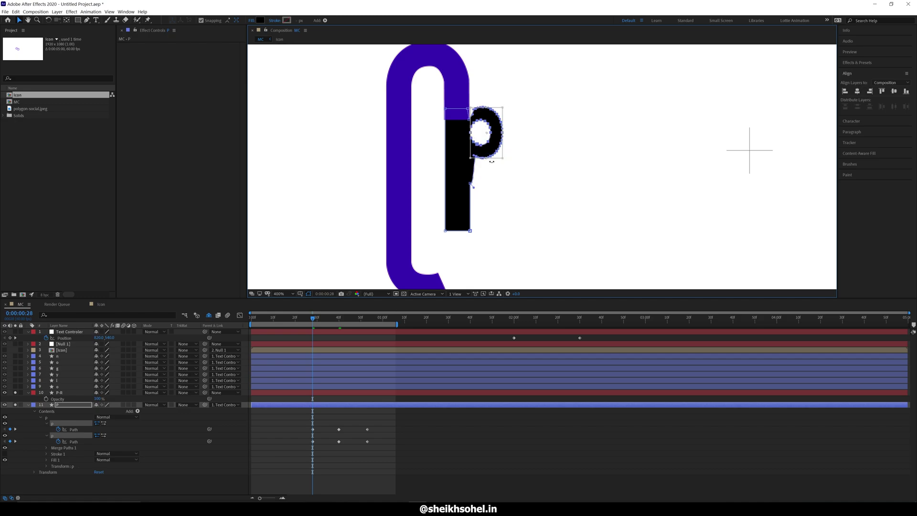
key(ctrl+z)
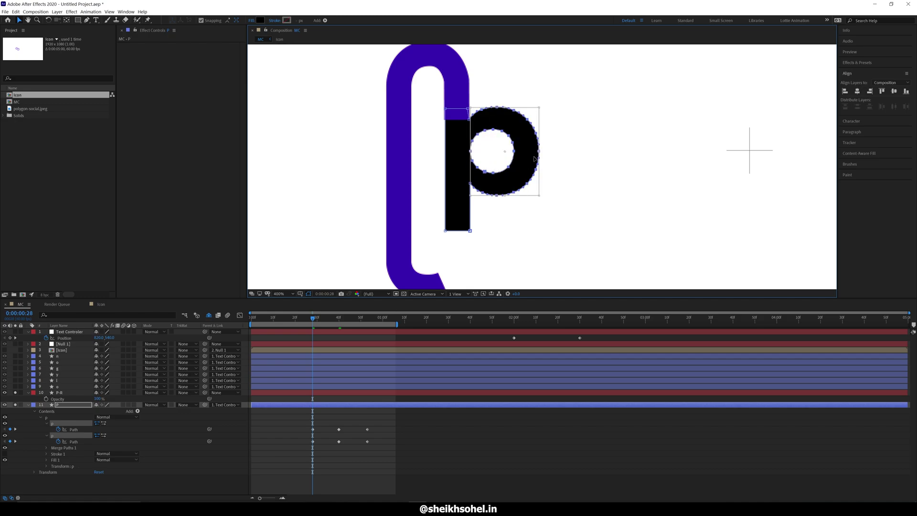
drag(538, 151, 502, 150)
key(period)
drag(351, 135, 405, 165)
key(ctrl+z)
key(g)
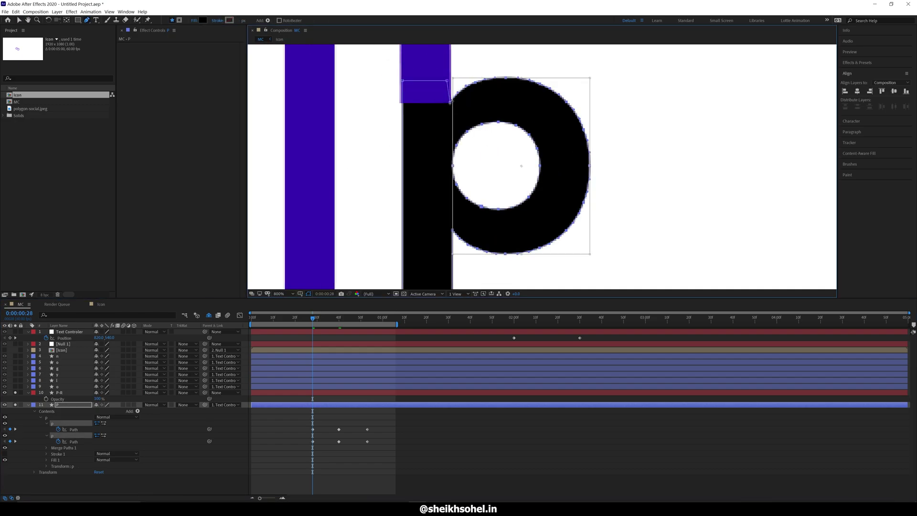
drag(404, 237, 444, 157)
scroll(444, 157, up, 1)
scroll(444, 157, down, 1)
key(ctrl+z)
key(ctrl+z)
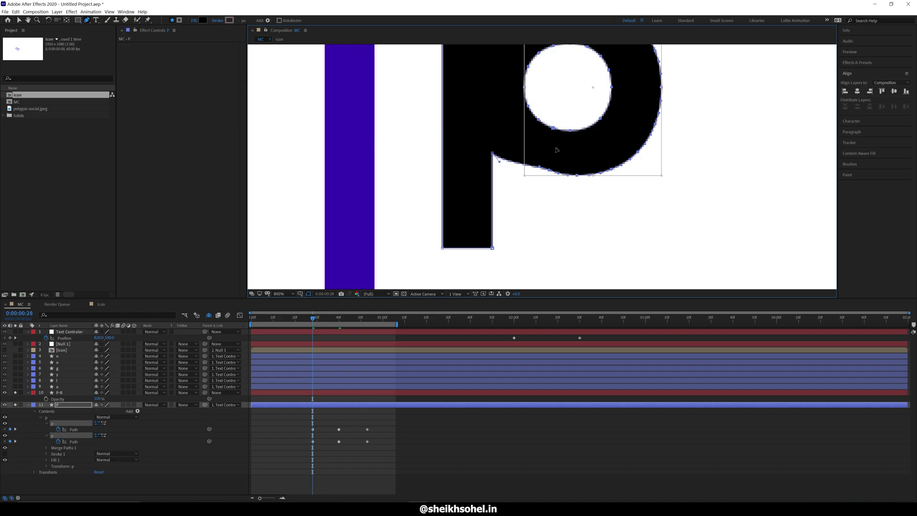
scroll(559, 149, down, 2)
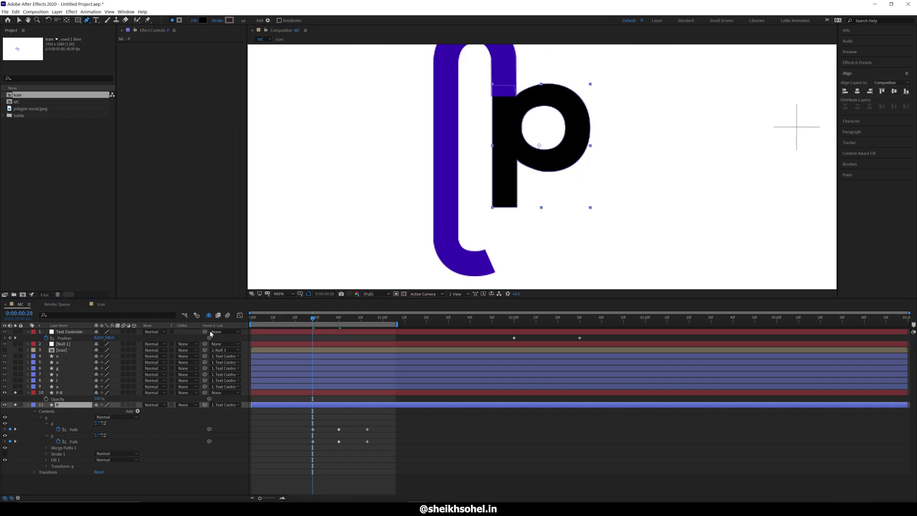
Step: Reshape both p paths at the earlier keyframes, hiding the bowl inside the stem at 0:00:00:28 and growing it out from the stem's foot
click(543, 85)
drag(639, 85, 530, 171)
drag(626, 68, 515, 169)
key(ctrl+t)
drag(590, 128, 560, 128)
drag(538, 171, 538, 138)
key(ctrl+z)
key(ctrl+z)
scroll(544, 167, up, 1)
scroll(545, 167, down, 1)
key(Escape)
key(Page_Up)
key(Page_Up)
Step: Apply Easy Ease to all path keyframes of the P layer and preview the letter animation from the start
drag(384, 422, 306, 460)
key(Home)
key(space)
scroll(479, 233, down, 1)
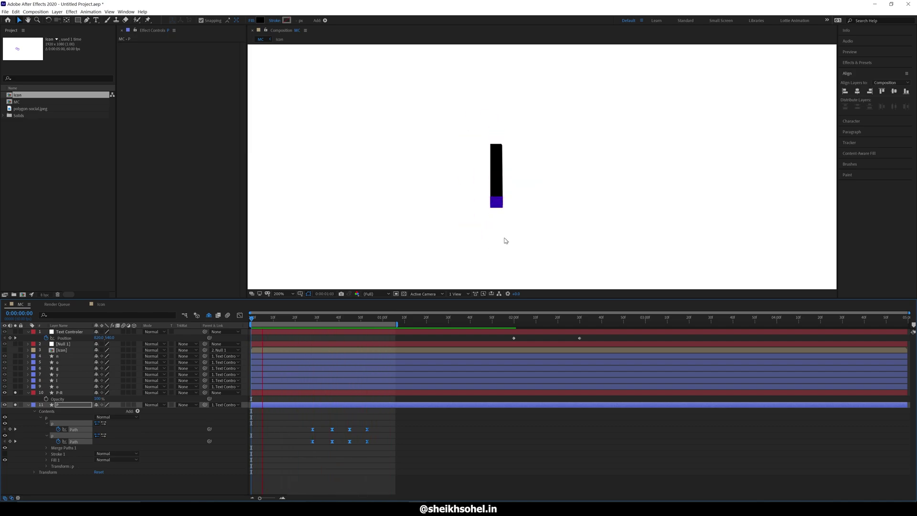
scroll(505, 240, down, 2)
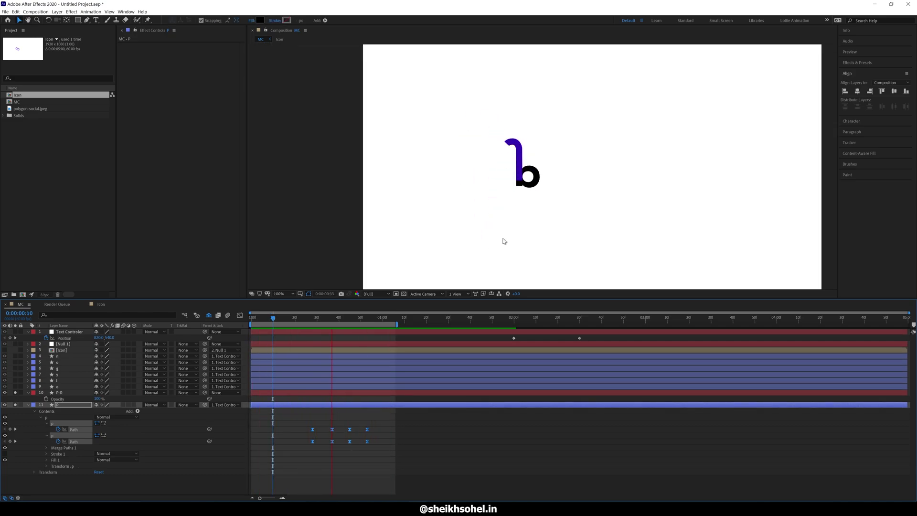
key(space)
drag(388, 425, 337, 453)
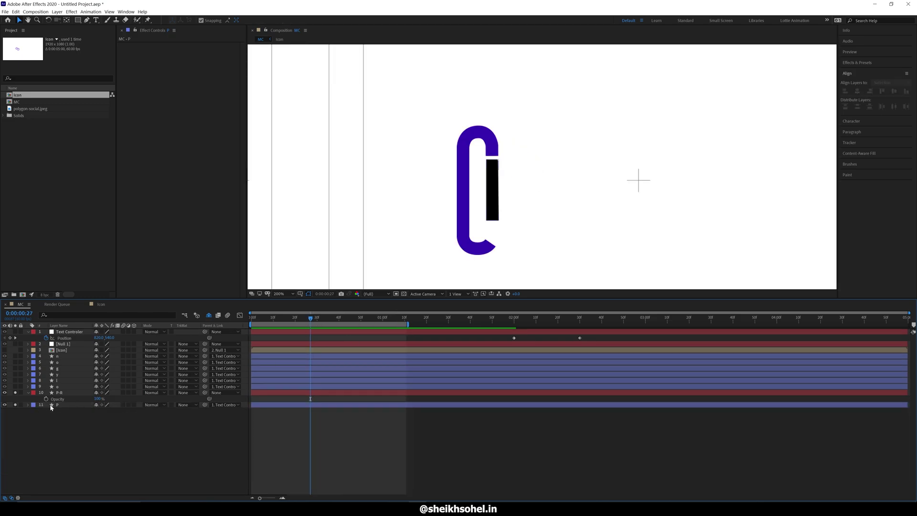
Step: Draw a rectangular mask on the P layer that generously surrounds the p's stem and bowl area
click(53, 406)
click(79, 21)
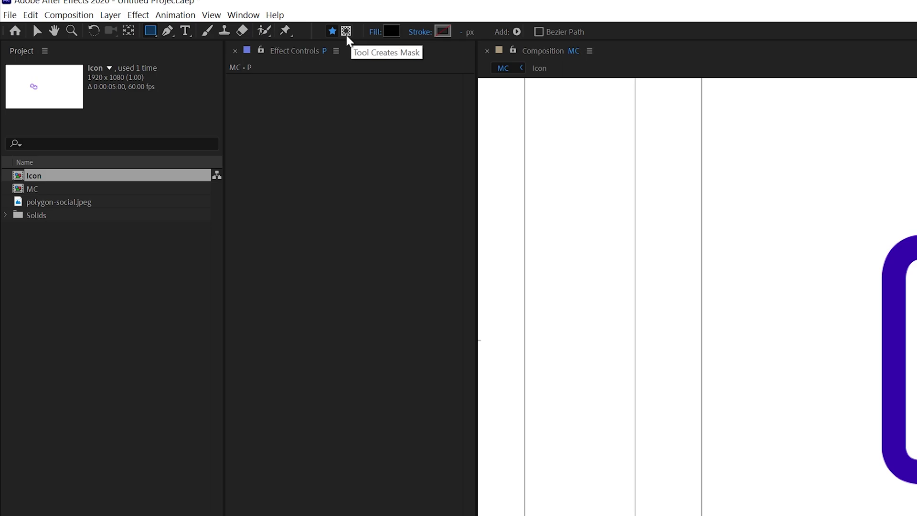
click(347, 34)
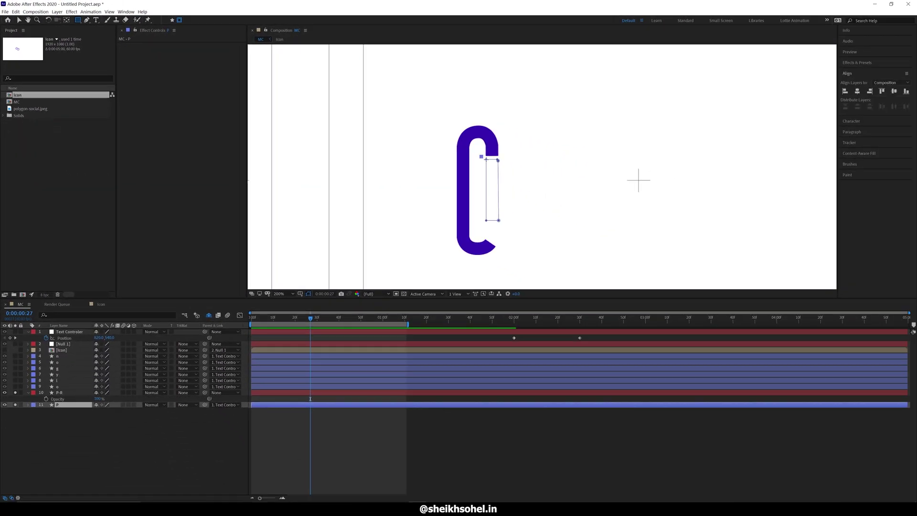
drag(481, 157, 581, 280)
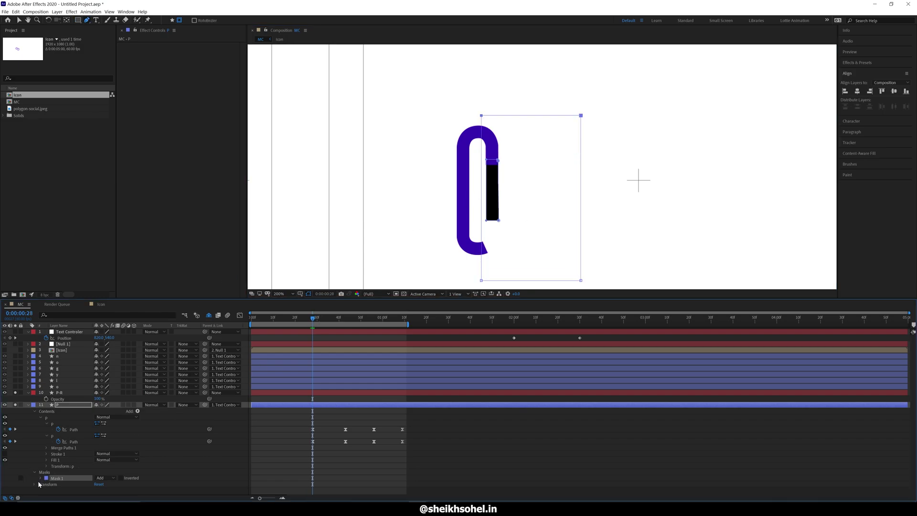
Step: Keyframe the P layer's Mask Path at 0:00:00:28 and 0:00:00:35, then return to 0:00:00:28
click(40, 477)
scroll(51, 488, down, 1)
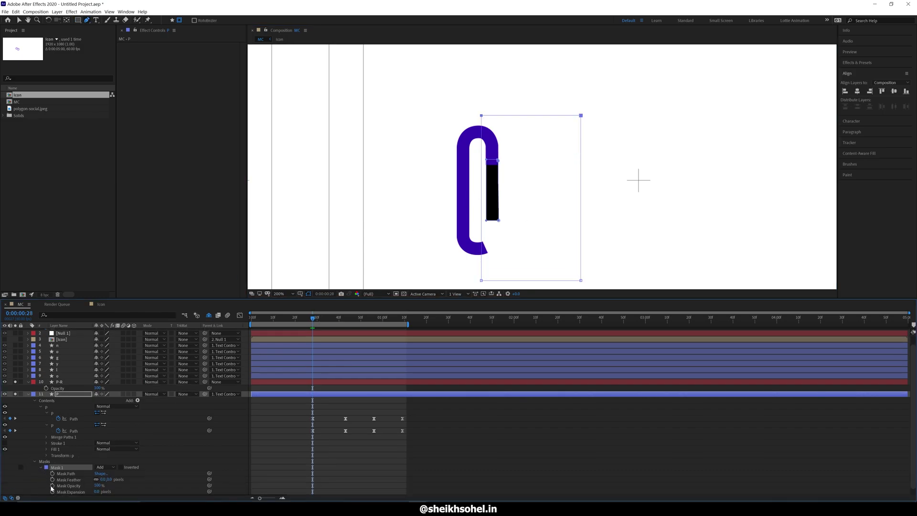
click(53, 474)
drag(319, 324, 328, 328)
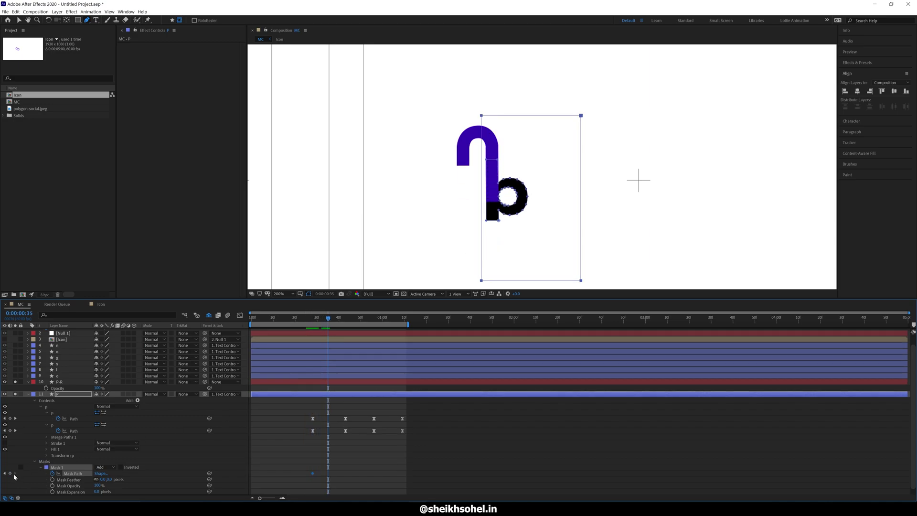
click(313, 320)
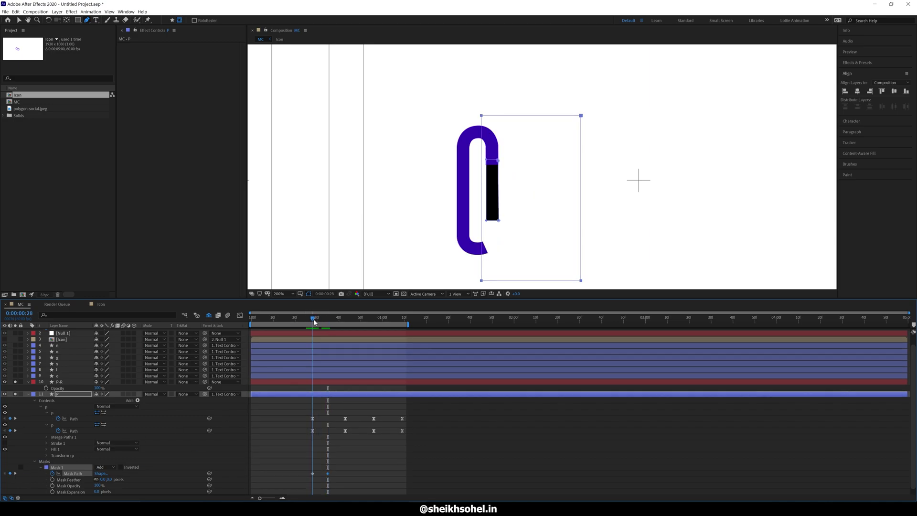
Step: Raise the mask's bottom edge above the p's stem at 0:00:00:28 and check the preceding frame
click(481, 280)
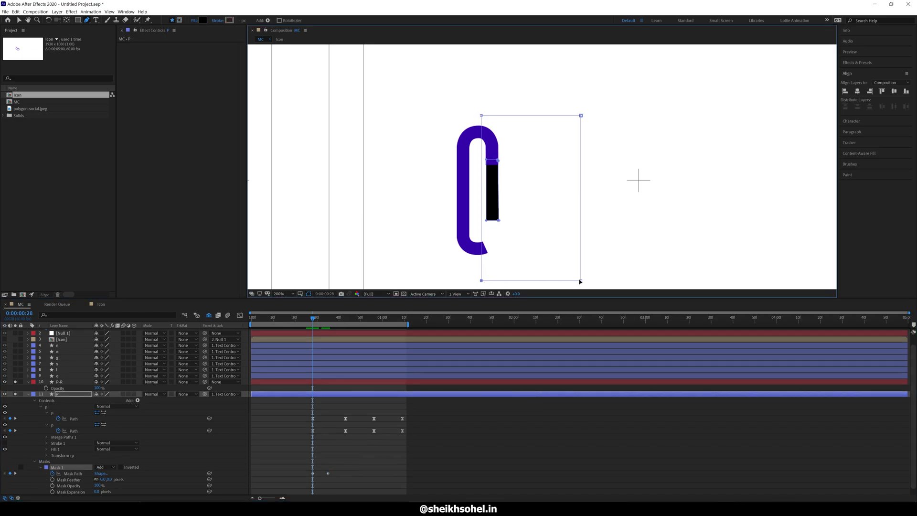
drag(581, 282, 581, 149)
mouse_move(313, 321)
mouse_down()
mouse_move(319, 325)
mouse_move(311, 325)
mouse_up()
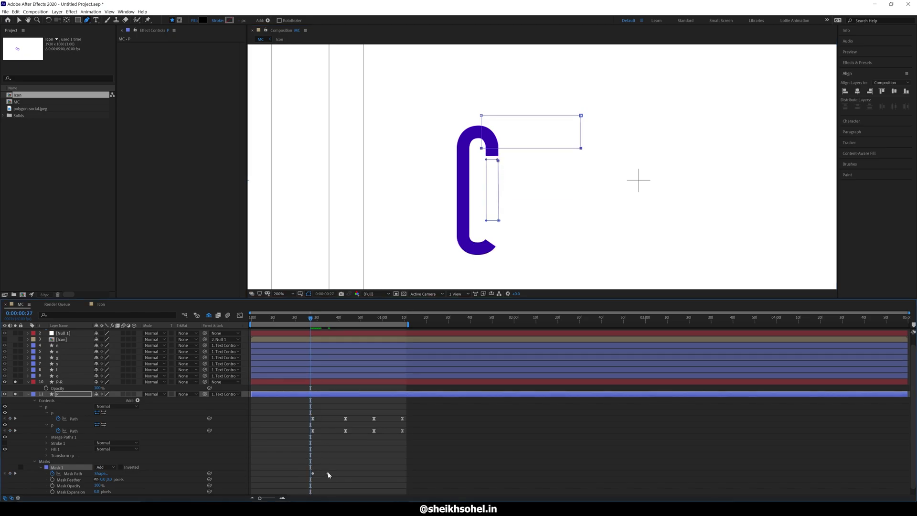
Step: Try delaying the final Mask Path keyframe to about 0:00:00:41 and preview the p animation
drag(328, 474, 342, 475)
drag(310, 318, 329, 322)
key(space)
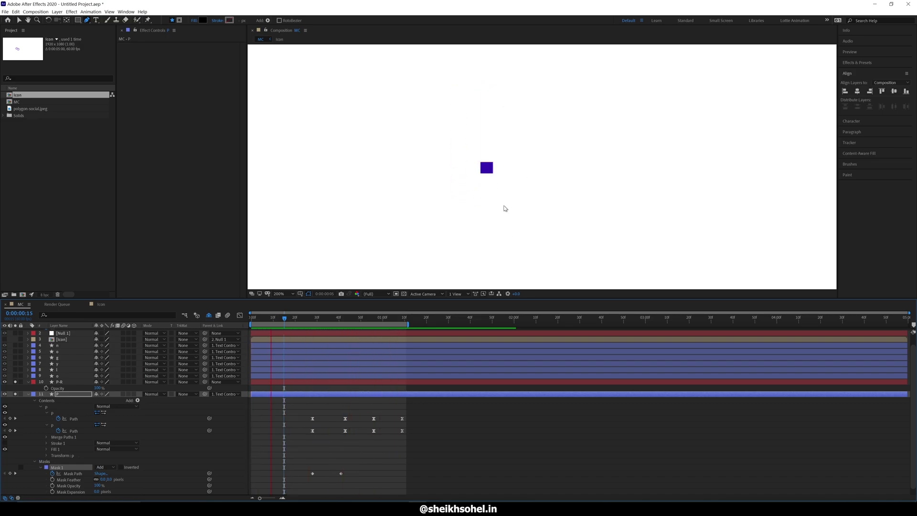
key(space)
Step: Set the P-R layer's stroke color to black and preview the p animation from the start
click(29, 394)
click(60, 393)
click(229, 20)
click(204, 134)
click(229, 21)
drag(71, 187, 24, 227)
click(205, 123)
key(F2)
click(251, 319)
key(space)
scroll(462, 203, down, 1)
key(space)
drag(348, 319, 311, 329)
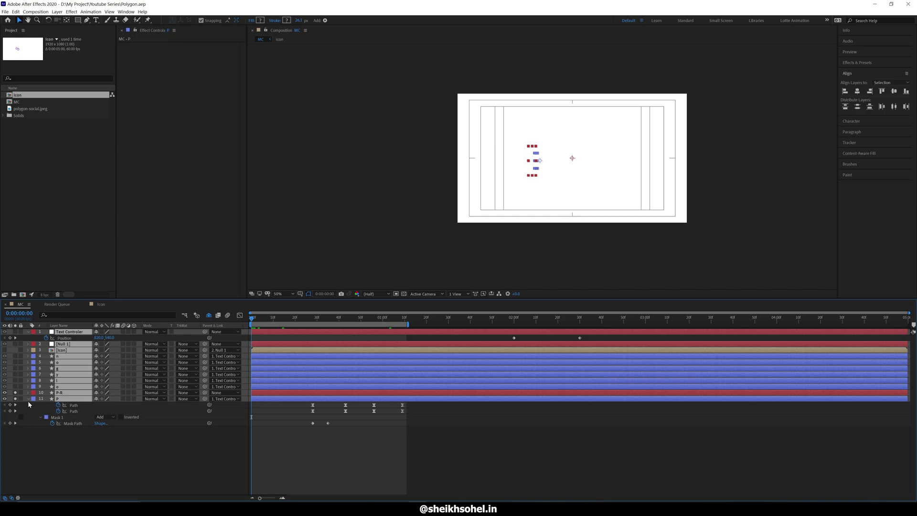
Step: Collapse all layer properties and solo the o layer following the p together with P and P-R
key(u)
click(38, 423)
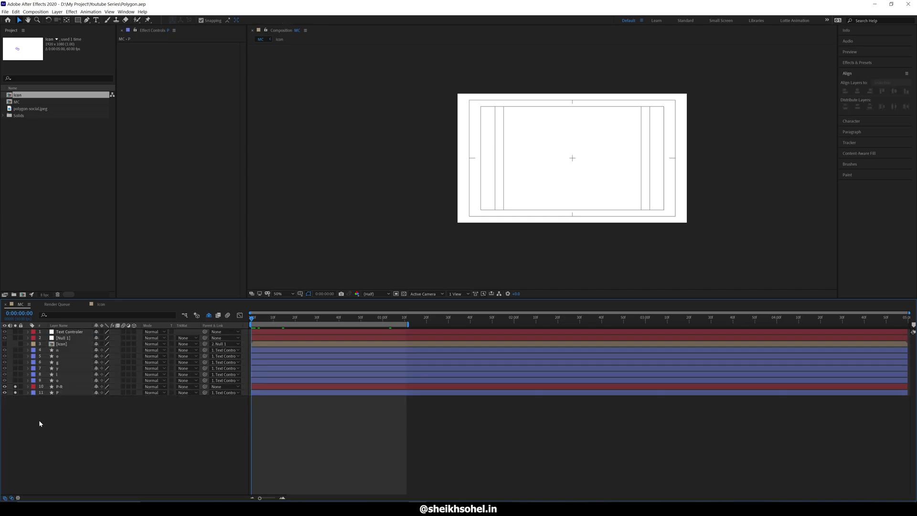
click(65, 387)
click(63, 394)
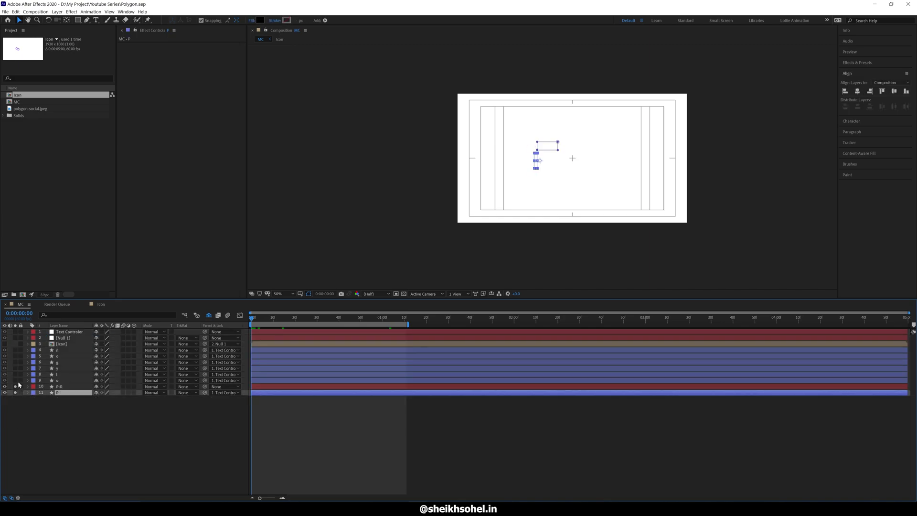
click(15, 381)
click(16, 392)
click(33, 412)
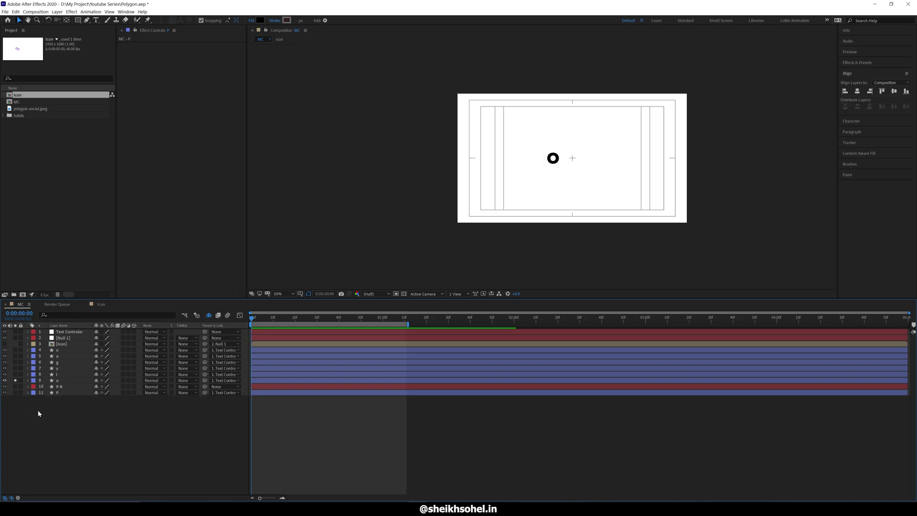
key(period)
drag(13, 397, 19, 387)
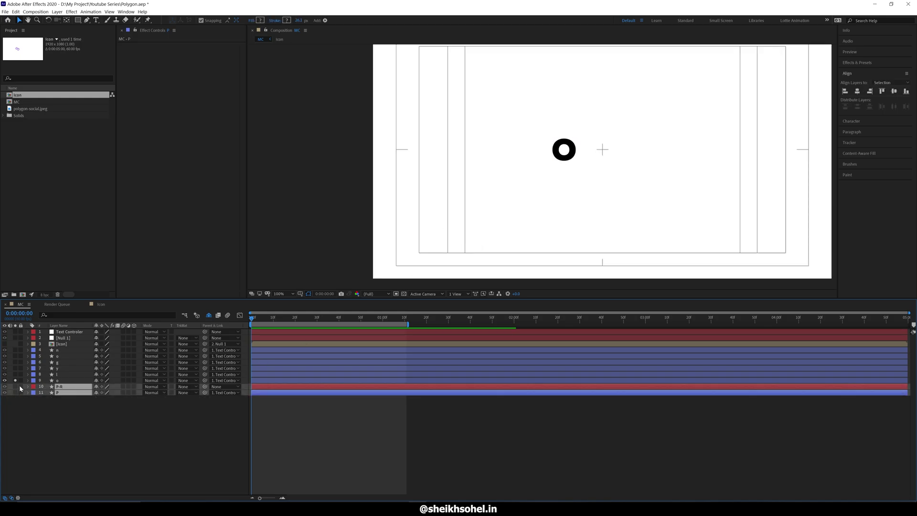
click(27, 416)
drag(250, 318, 252, 362)
Step: Move the soloed o layer's anchor point to the middle of the letter's bottom edge
click(567, 157)
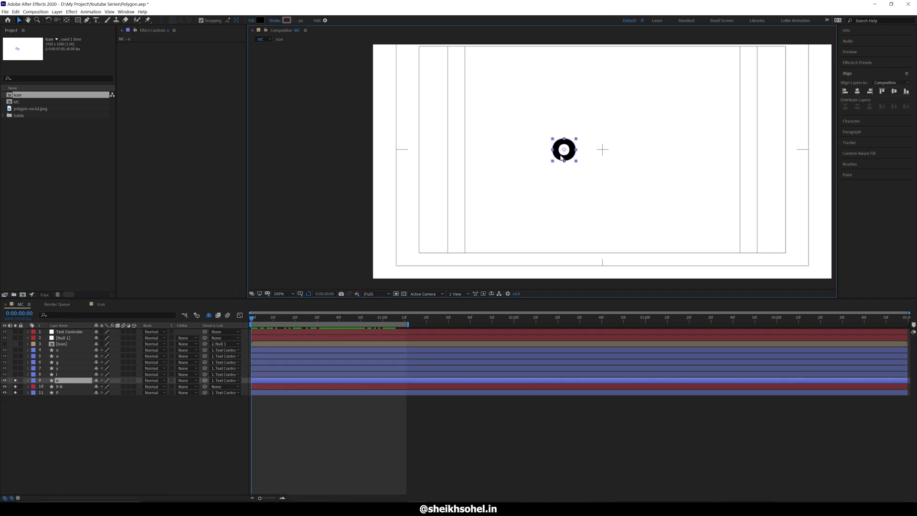
key(period)
click(66, 20)
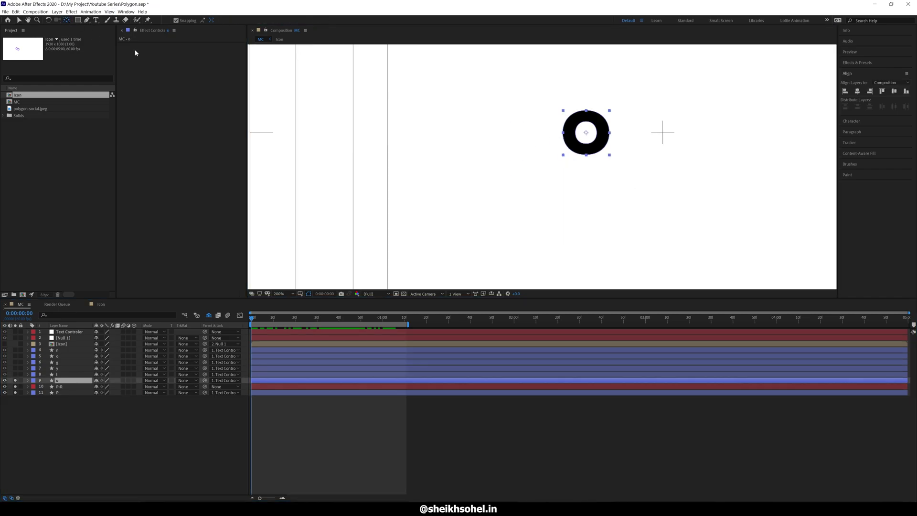
drag(587, 135, 587, 153)
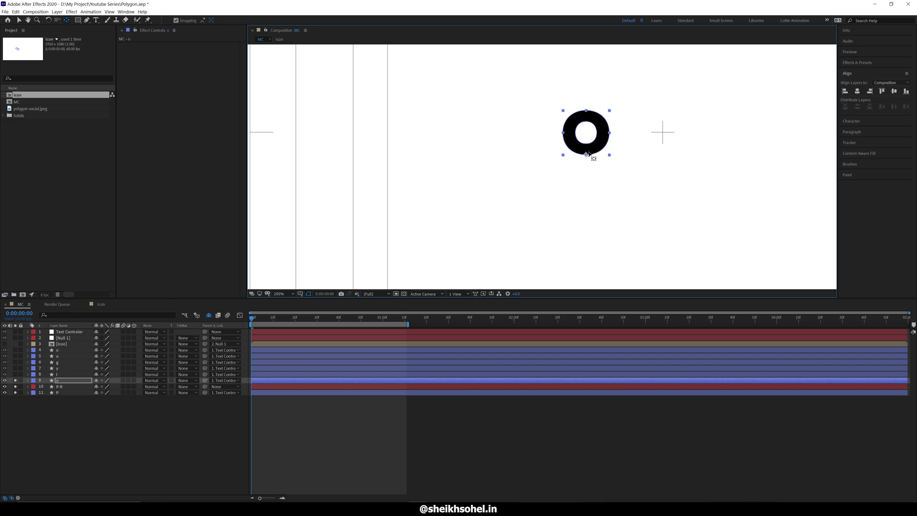
click(19, 21)
drag(627, 165, 538, 189)
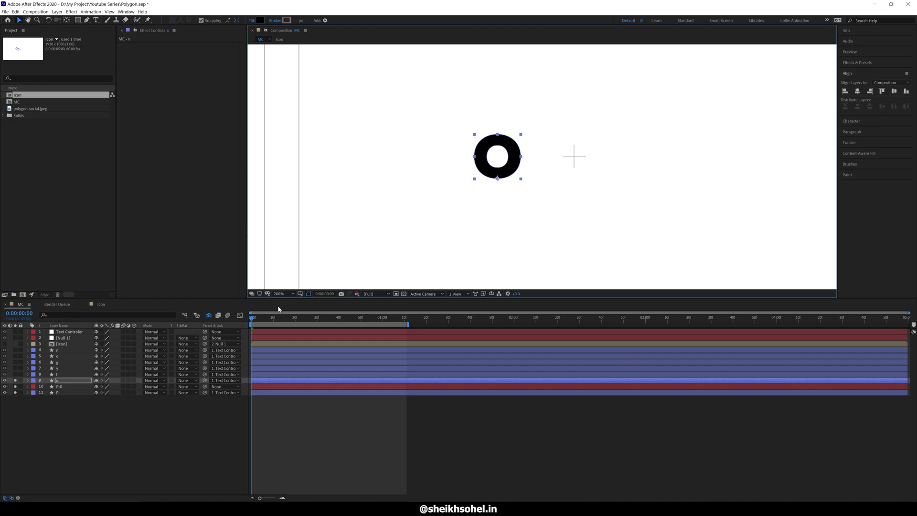
Step: Show the rulers and keyframe the o layer's Position, Scale and Anchor Point at 0:00:00:00
key(ctrl+r)
key(p)
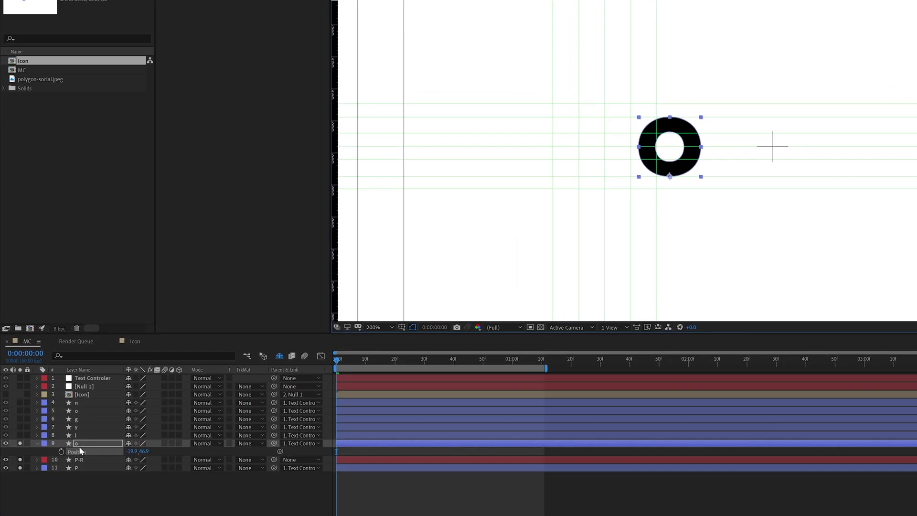
click(61, 451)
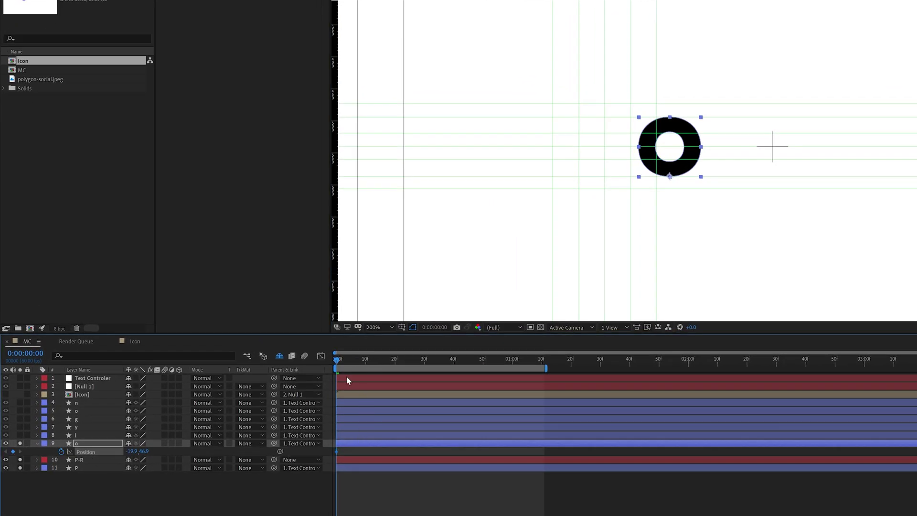
key(s)
key(shift+a)
key(shift+p)
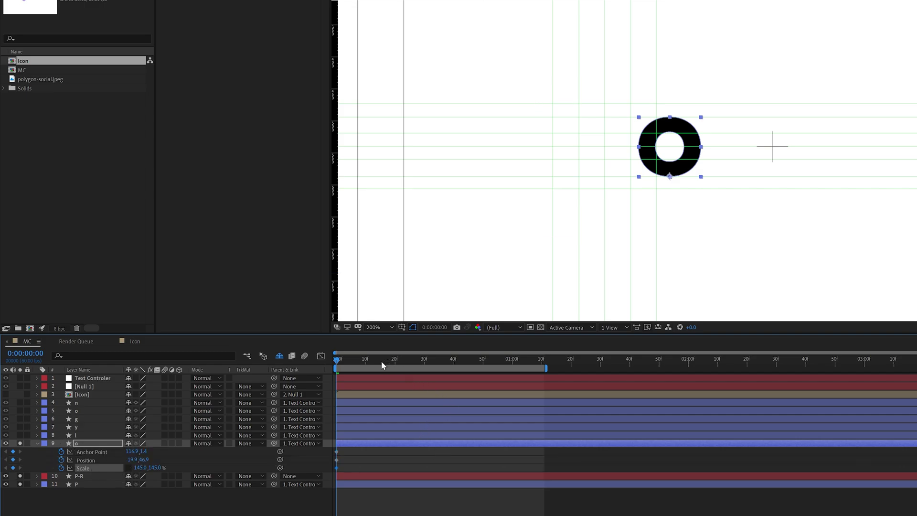
Step: Remove the o's Anchor Point keyframe and add Position and Scale keyframes at 0:00:00:20 and 0:00:00:37
drag(360, 358, 395, 374)
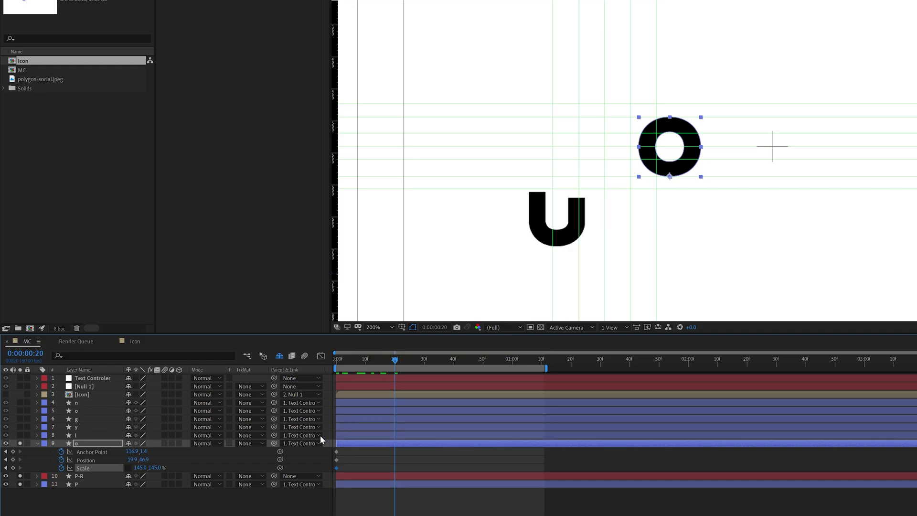
click(18, 452)
click(61, 452)
click(13, 468)
click(13, 459)
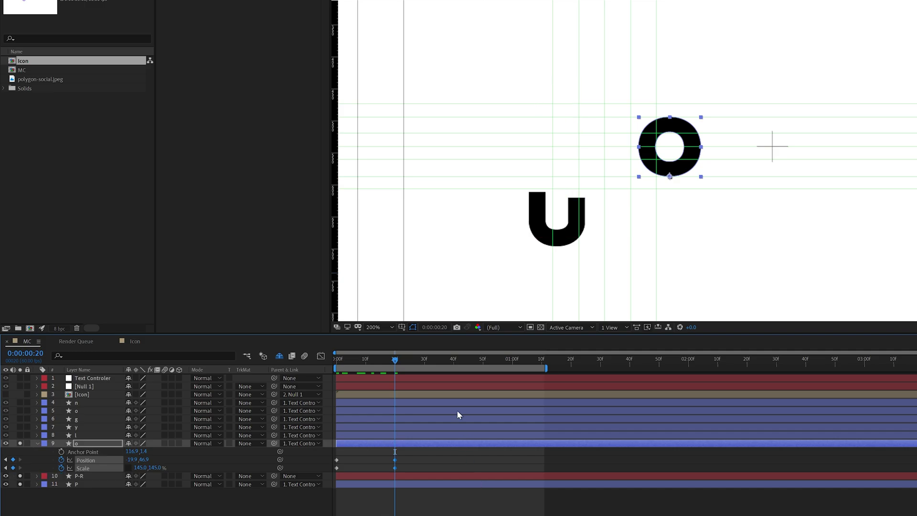
drag(436, 359, 445, 359)
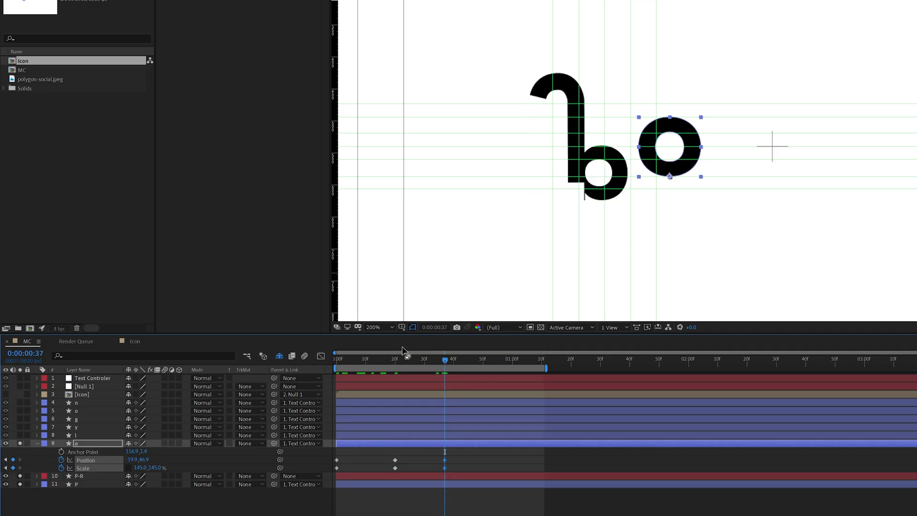
click(342, 359)
scroll(622, 180, down, 1)
key(shift+Down)
key(shift+Down)
key(shift+Down)
key(shift+Down)
key(shift+Down)
key(shift+Down)
key(shift+Down)
key(shift+Down)
key(shift+Down)
key(shift+Down)
key(shift+Down)
key(shift+Down)
key(shift+Down)
key(shift+Down)
key(ctrl+z)
key(ctrl+z)
key(ctrl+z)
key(ctrl+z)
key(ctrl+z)
key(ctrl+z)
key(ctrl+z)
key(ctrl+z)
key(ctrl+z)
key(ctrl+z)
key(ctrl+z)
key(ctrl+z)
key(ctrl+z)
key(ctrl+z)
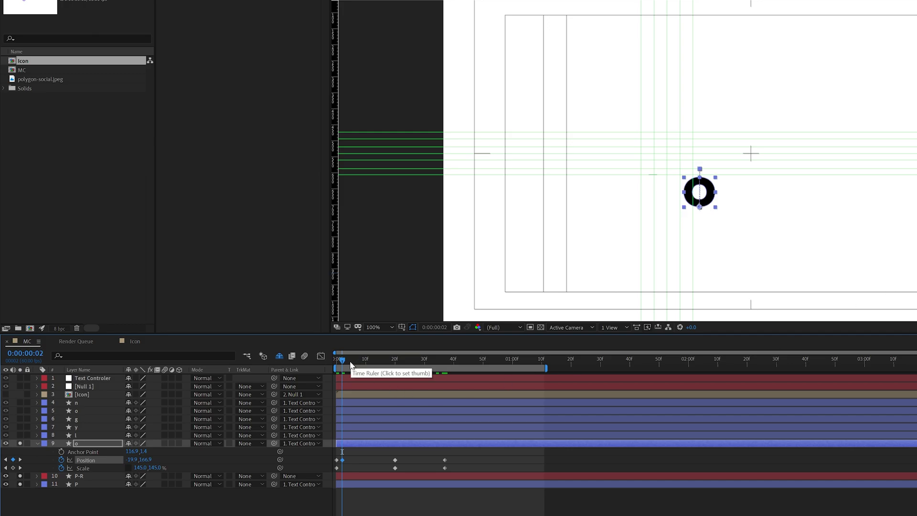
Step: Lower the o to a Y position of 176.9 at the 0:00:00:00 keyframe
drag(342, 361, 328, 362)
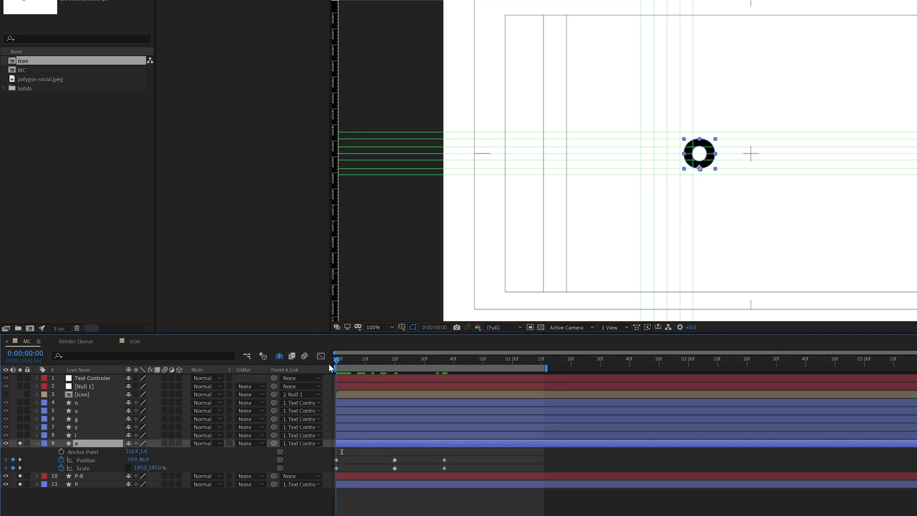
key(shift+Down)
key(shift+Down)
key(shift+Down)
key(shift+Down)
key(shift+Down)
key(shift+Down)
key(shift+Down)
key(shift+Down)
key(shift+Down)
key(shift+Down)
key(shift+Down)
key(shift+Down)
key(shift+Down)
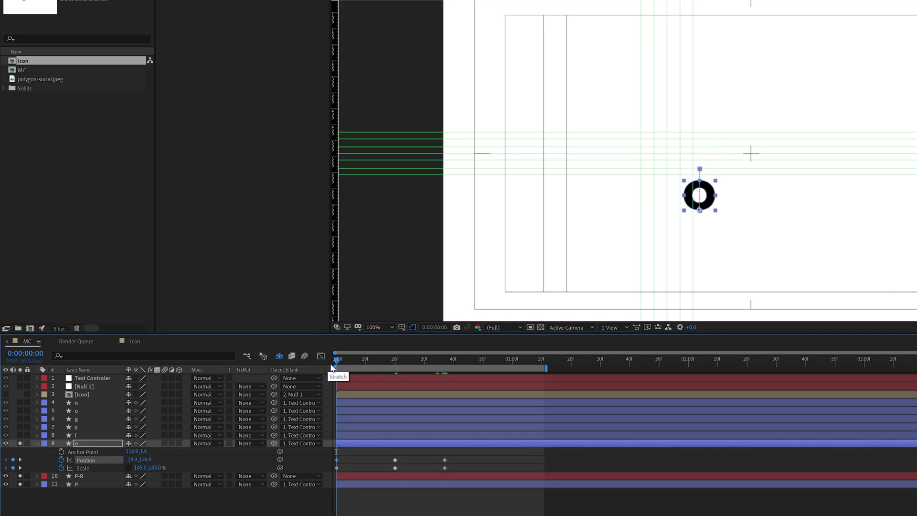
Step: Raise the o to a Y position of -153.1 at the 0:00:00:20 keyframe
click(394, 360)
key(shift+Up)
key(shift+Up)
key(shift+Up)
key(shift+Up)
key(shift+Up)
key(shift+Up)
key(shift+Up)
key(shift+Up)
key(shift+Up)
key(shift+Up)
key(shift+Up)
key(shift+Up)
key(shift+Up)
key(shift+Up)
key(shift+Up)
key(shift+Up)
key(shift+Up)
key(shift+Up)
key(shift+Up)
key(shift+Up)
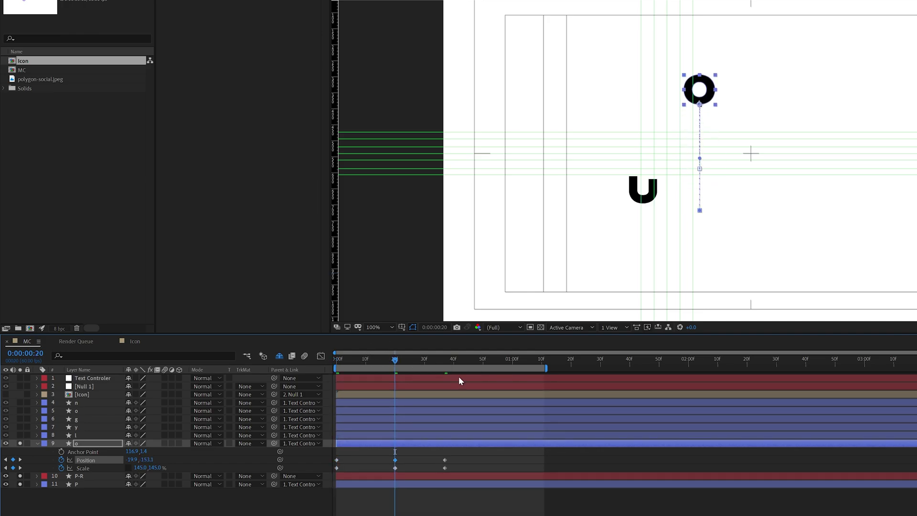
Step: Apply Easy Ease to all of the o's Position and Scale keyframes and preview the motion from the start
drag(344, 361, 316, 368)
key(space)
drag(452, 450, 328, 477)
key(F9)
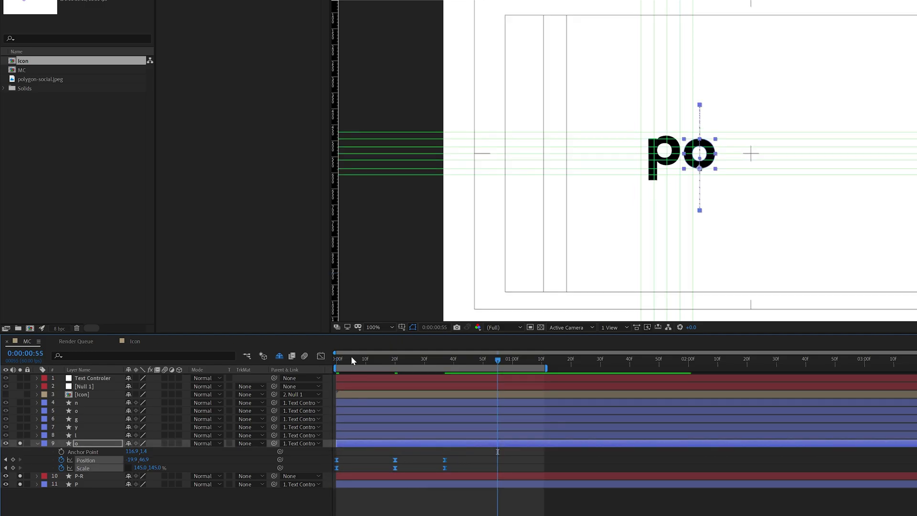
drag(351, 359, 305, 365)
key(space)
key(space)
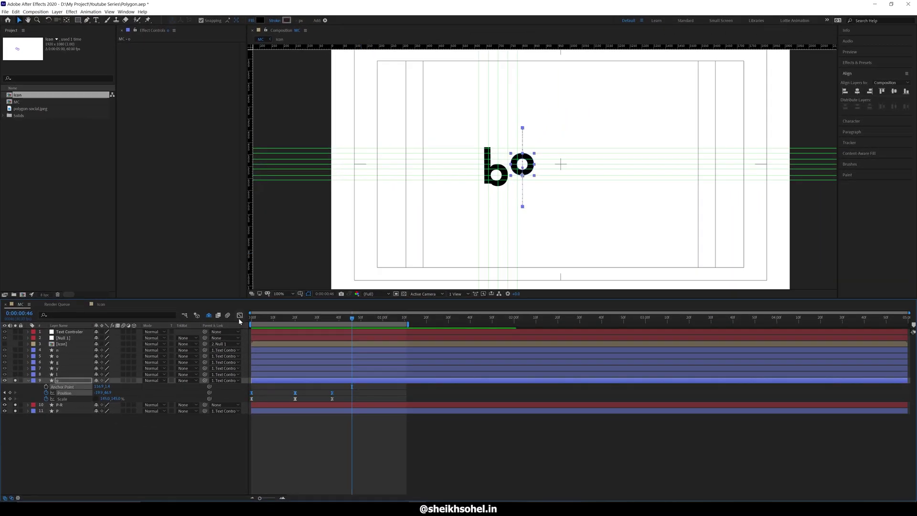
Step: Shape the o's Position speed graph for a fast launch, slow peak at 0:00:00:20 and fast fall, and preview it
click(240, 316)
drag(271, 479, 330, 474)
key(space)
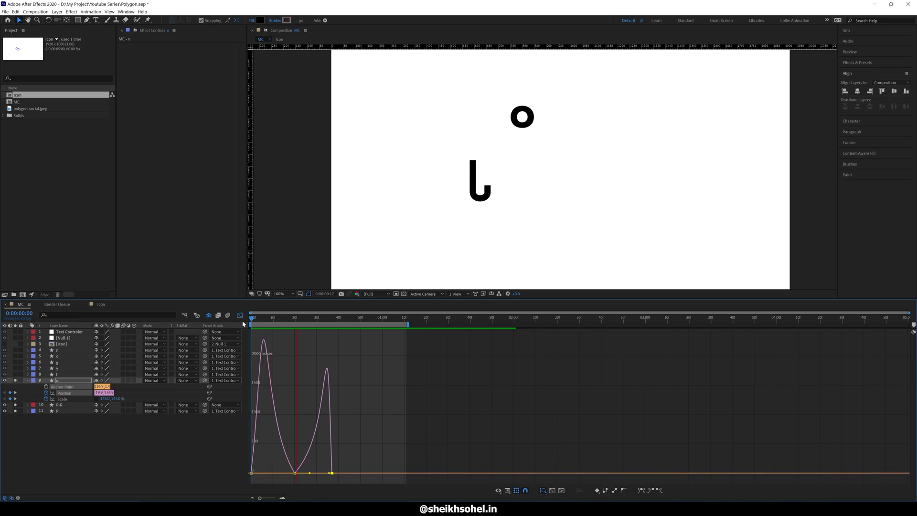
key(space)
key(Home)
key(space)
key(space)
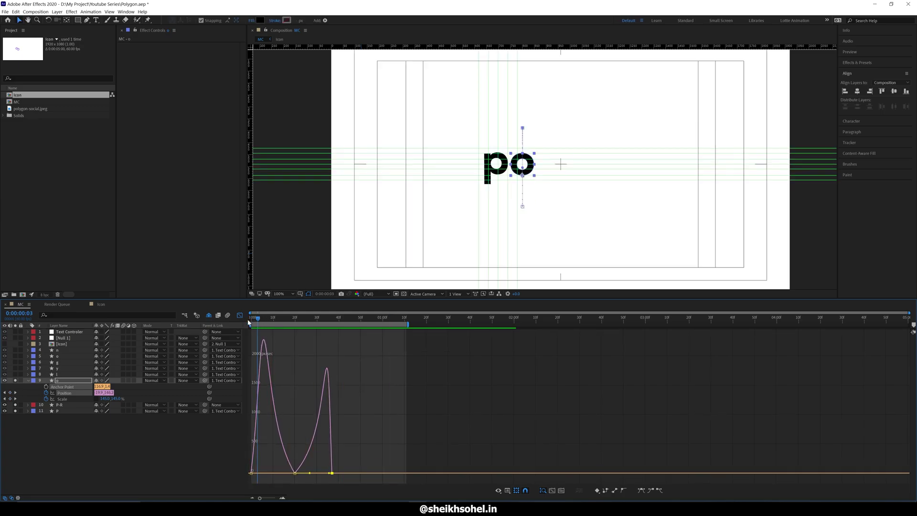
Step: Close the graph view and set the o's Scale to 0% horizontally and 145% vertically at 0:00:00:00
key(Home)
key(shift+F3)
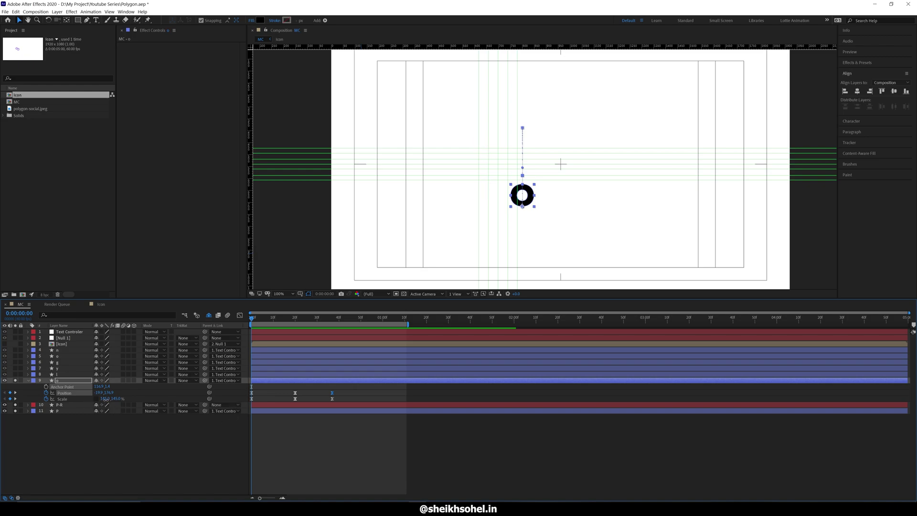
key(Return)
key(space)
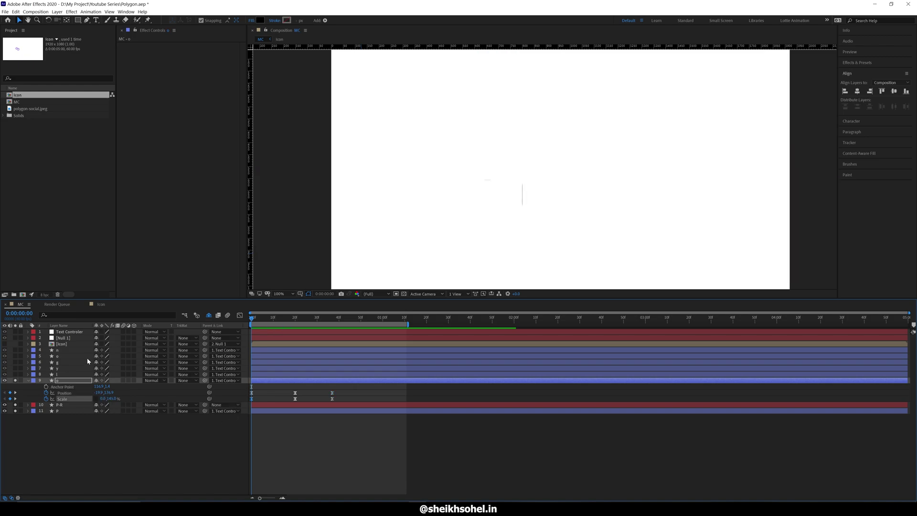
Step: Squash the o vertically with a Scale keyframe at 0:00:00:38
drag(255, 319, 332, 363)
key(Page_Down)
click(116, 398)
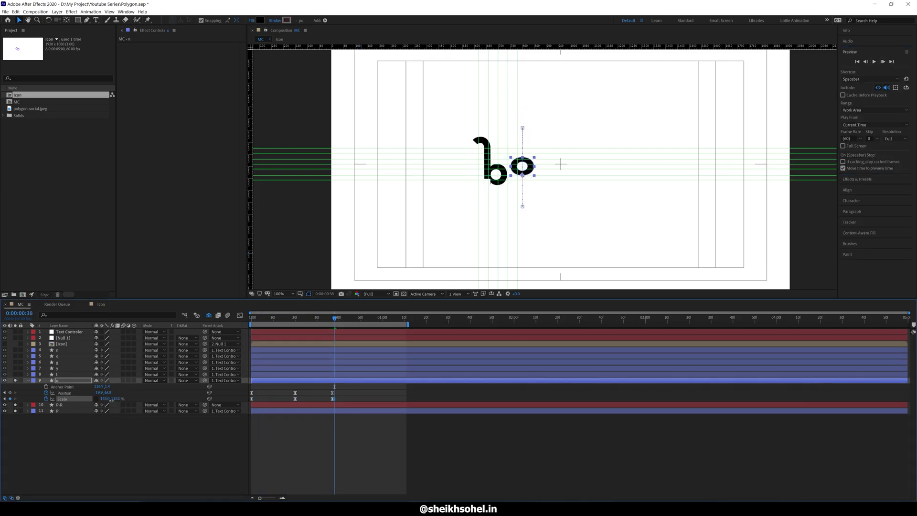
Step: Set the o's Scale to 165% horizontally and 125% vertically at 0:00:00:38
text(125)
key(Return)
click(106, 398)
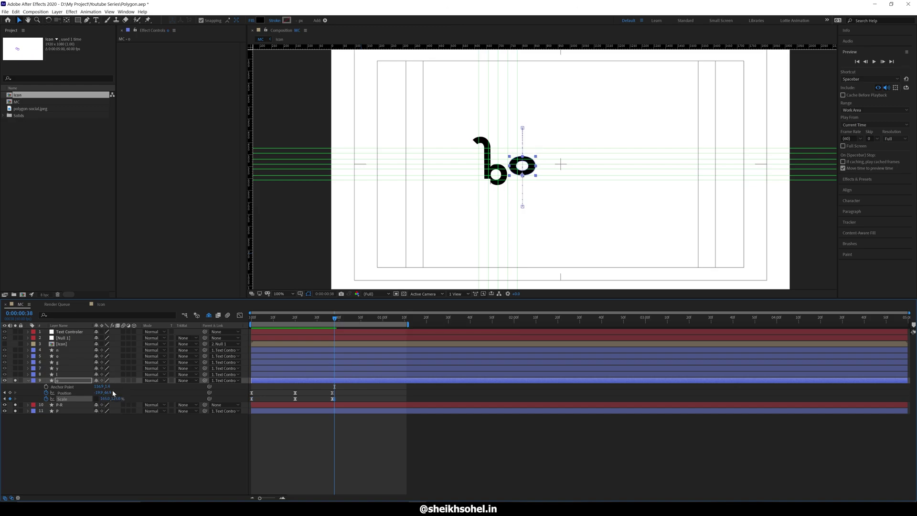
Step: Add a stretched Scale keyframe for the o after its landing squash, at 125% horizontally and 165% vertically
click(329, 319)
scroll(327, 452, up, 4)
scroll(328, 449, left, 2)
drag(430, 319, 518, 323)
text(165)
key(Return)
click(106, 398)
text(125)
key(Return)
Step: Add a final Scale keyframe that settles the o at 145% in both directions
drag(517, 319, 553, 319)
text(145)
key(Tab)
text(145)
key(Return)
Step: Limit the work area to the o's landing bounce, from about 0:00:00:34 to 0:00:00:52
drag(447, 319, 605, 319)
key(n)
click(412, 319)
key(b)
Step: Spread the o's landing Scale keyframes further apart and preview the bounce from 0:00:00:20 and from the landing
drag(473, 396, 429, 401)
drag(465, 399, 485, 399)
key(space)
drag(487, 324, 516, 325)
key(space)
drag(484, 399, 500, 399)
key(space)
click(353, 319)
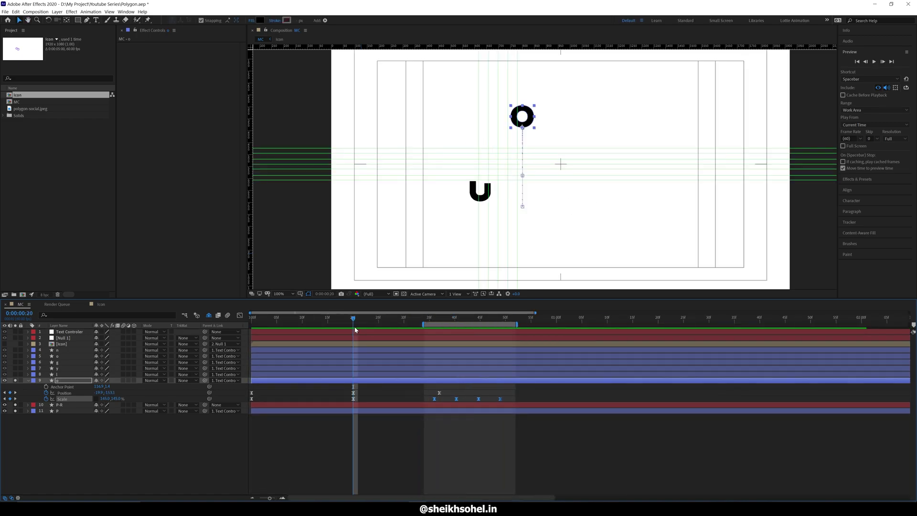
key(space)
key(comma)
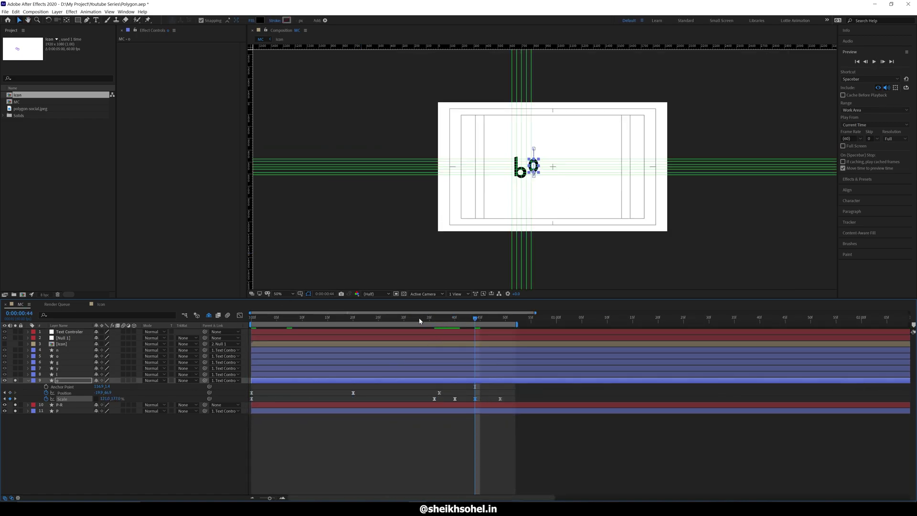
click(429, 319)
key(space)
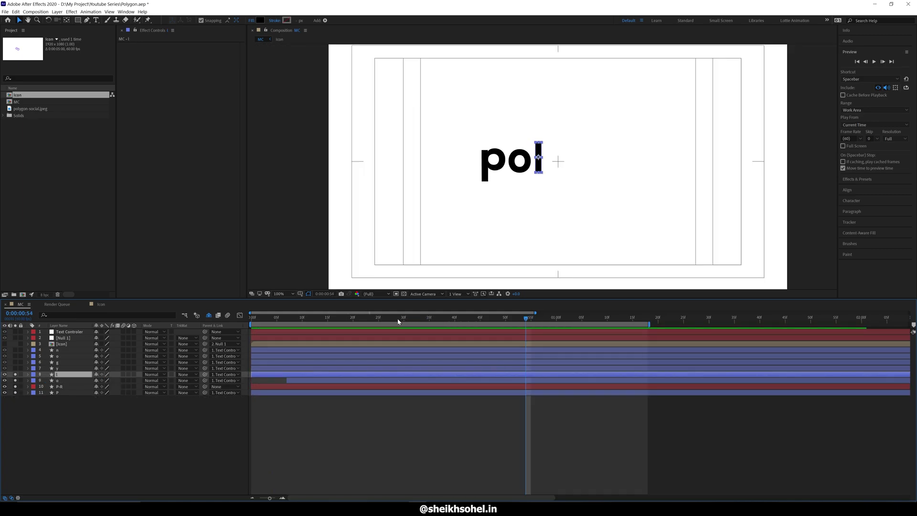
Step: Move the l's anchor point to the centre of its bottom edge at 0:00:00:40
drag(397, 321, 452, 348)
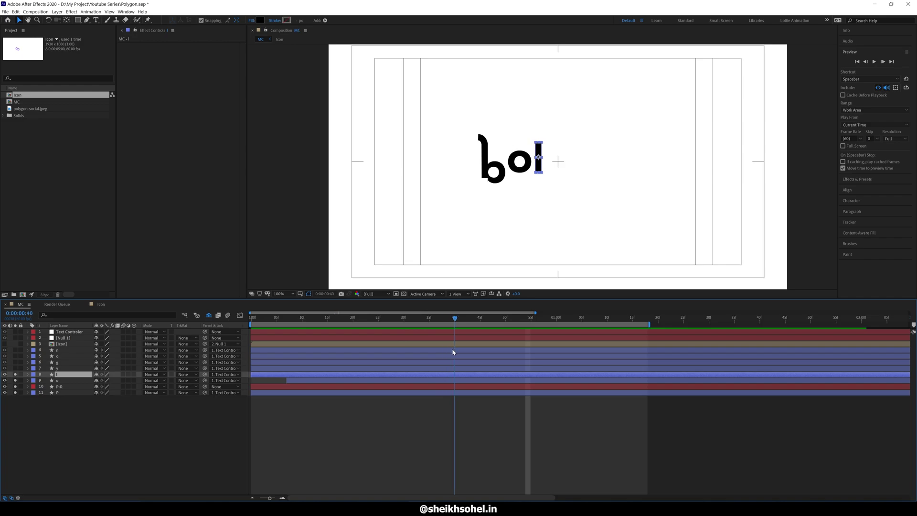
click(476, 243)
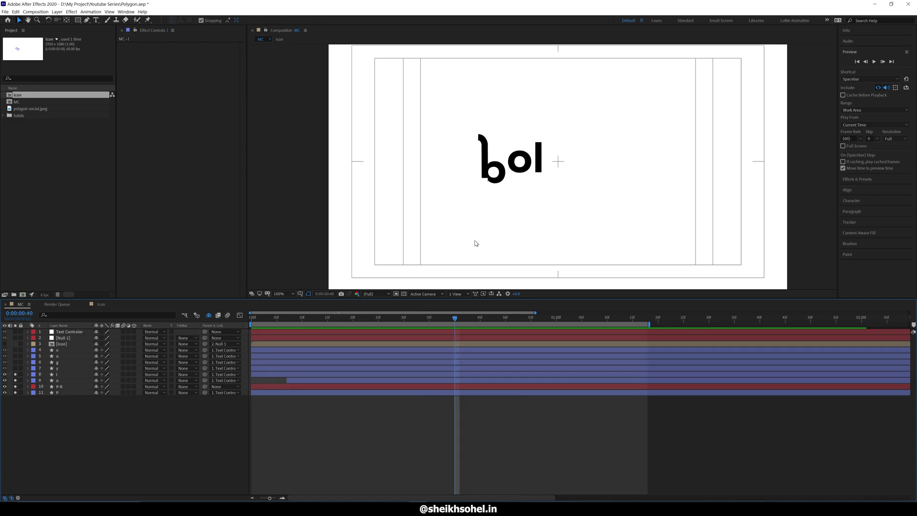
click(541, 167)
click(67, 21)
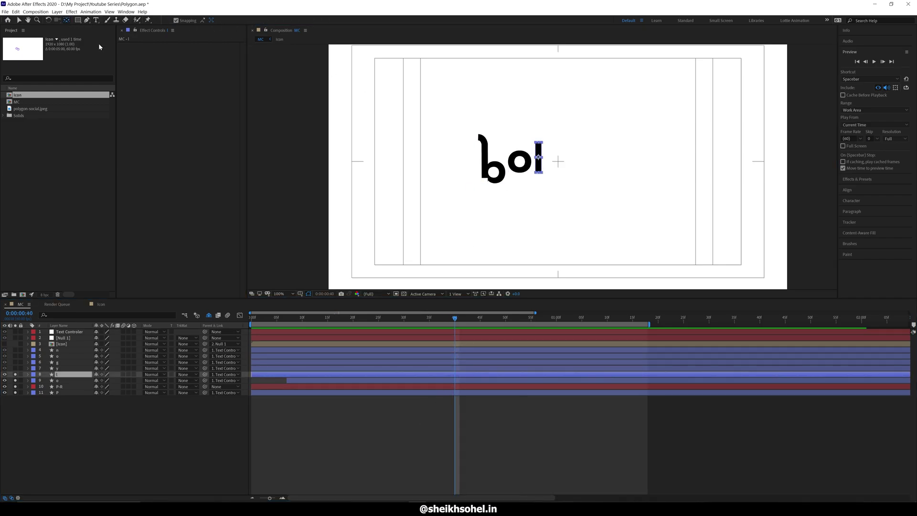
scroll(520, 184, up, 4)
drag(528, 129, 529, 166)
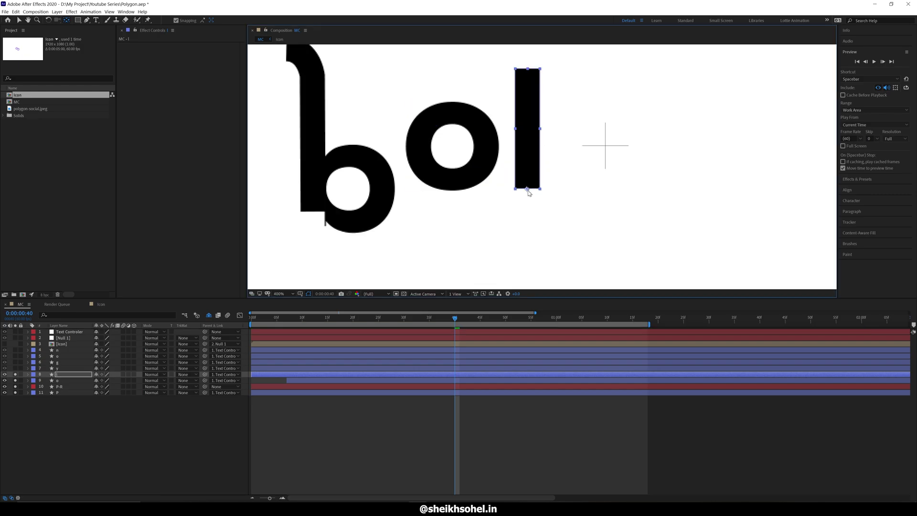
key(v)
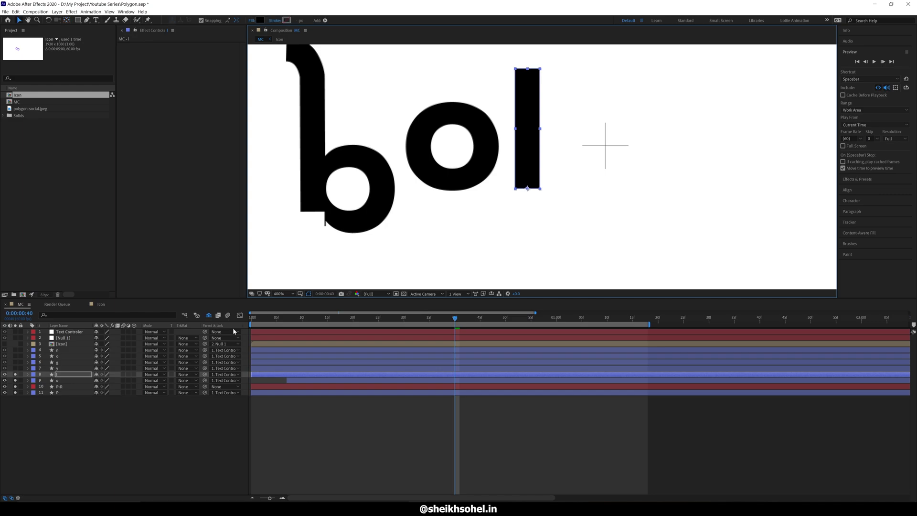
Step: Add Scale keyframes to the l at 0:00:00:40, 0:00:00:45, 0:00:00:50 and 0:00:00:56
key(s)
click(46, 380)
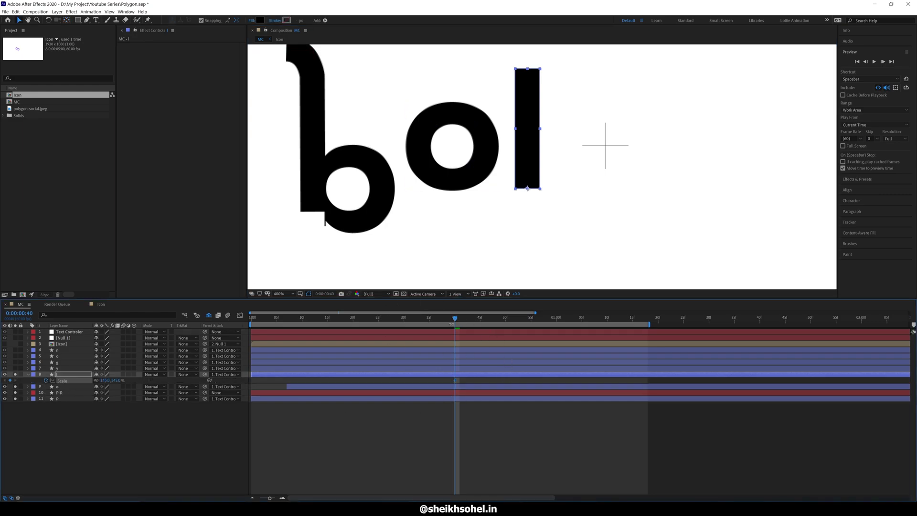
drag(454, 321, 480, 319)
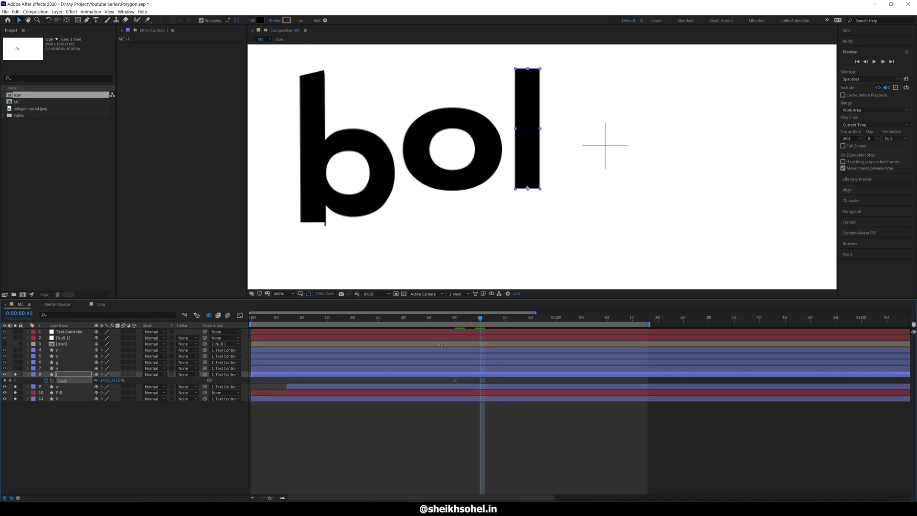
click(506, 318)
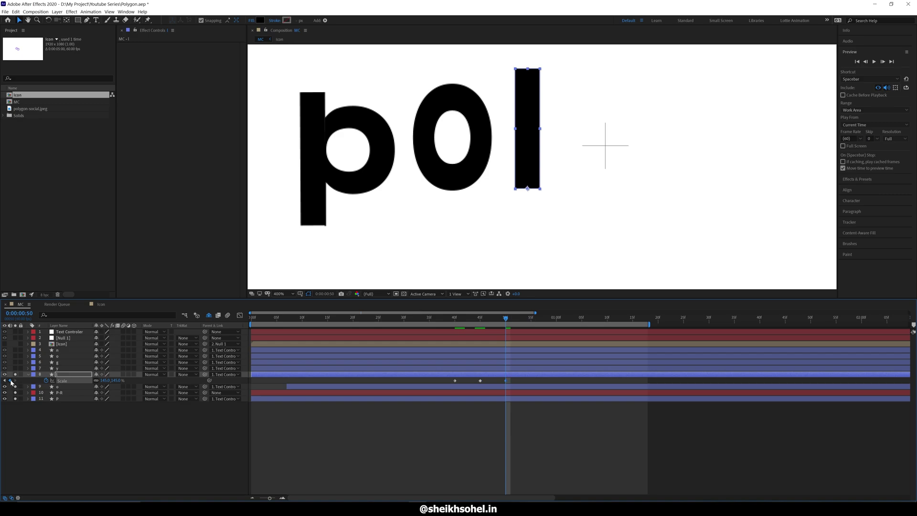
click(539, 318)
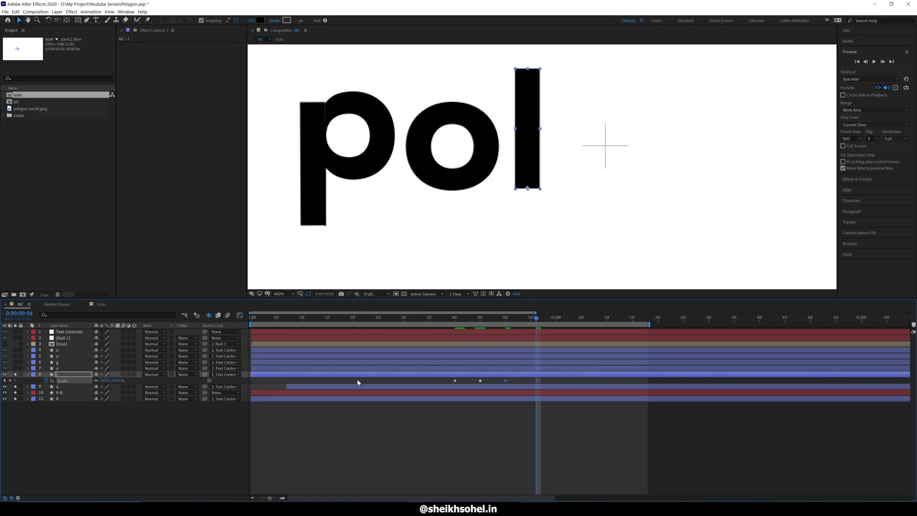
click(6, 380)
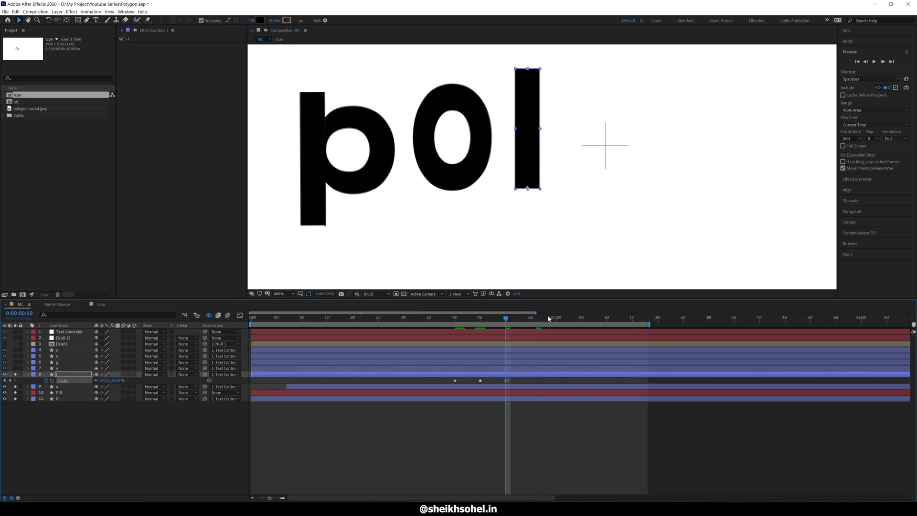
click(538, 321)
click(10, 380)
Step: Unlink the l's Scale proportions and set its vertical scale to 0% at 0:00:00:40
click(457, 319)
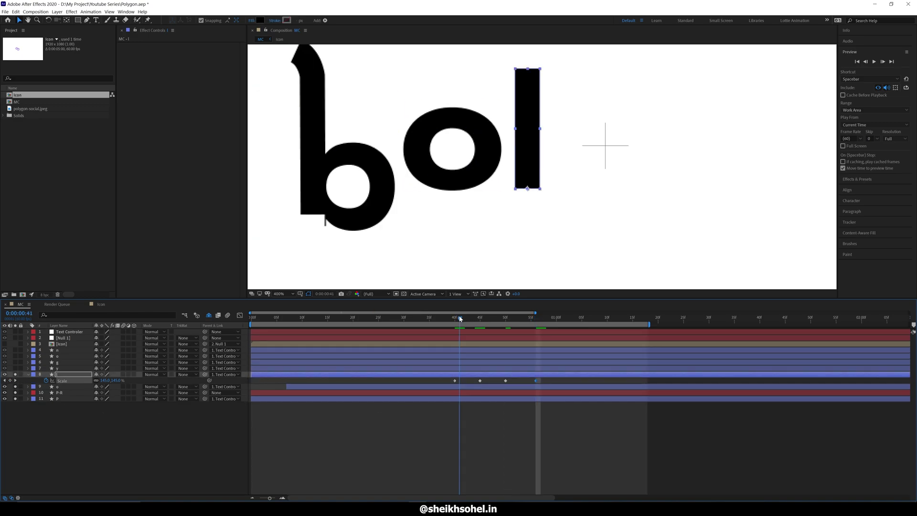
drag(118, 381, 110, 380)
key(ctrl+z)
click(96, 381)
text(0)
key(Return)
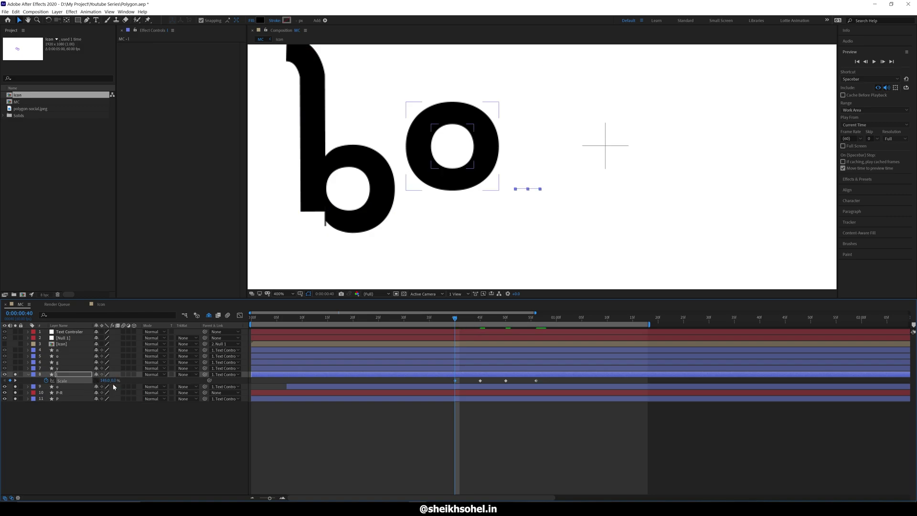
Step: Preview the l's growth at 100% magnification and apply Easy Ease to all four of its Scale keyframes
mouse_move(455, 318)
mouse_down()
mouse_move(471, 318)
mouse_move(453, 324)
mouse_up()
key(space)
key(slash)
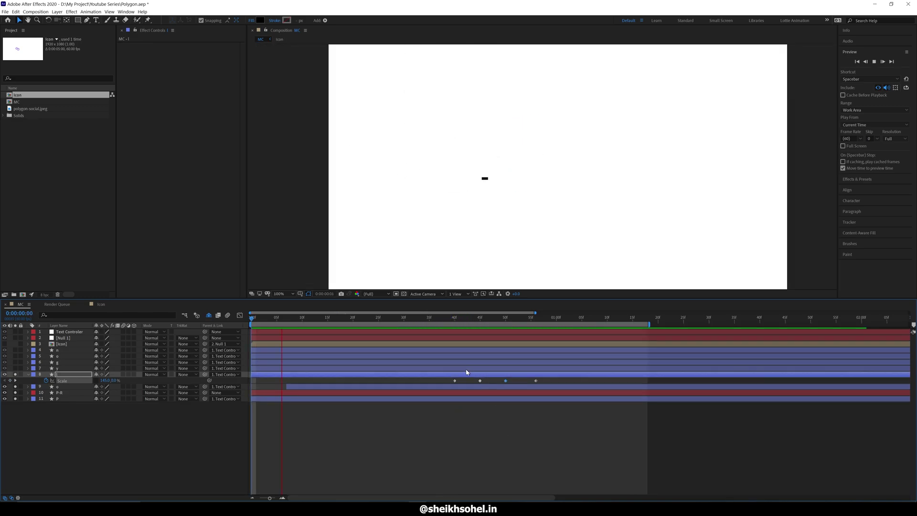
drag(540, 381, 447, 383)
key(F9)
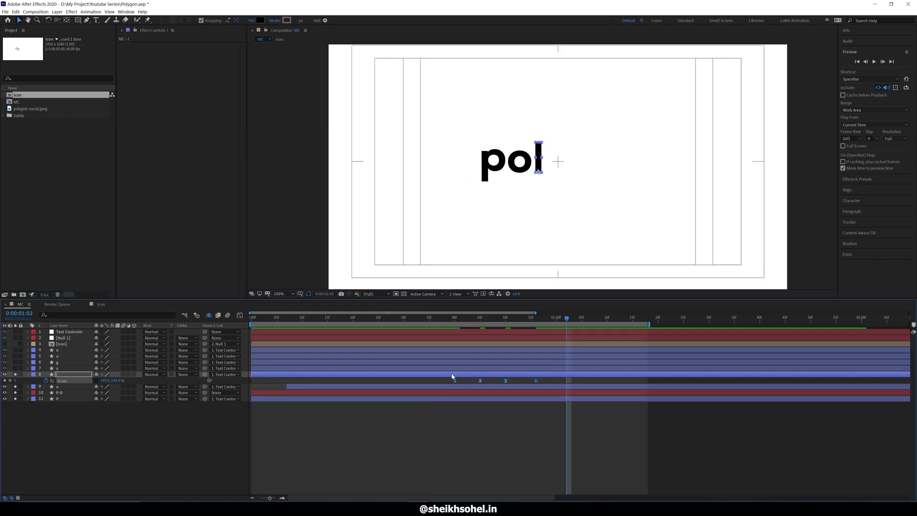
Step: Stretch the l's Scale keyframes proportionally so the last falls at about 0:00:01:12, and preview the slower motion
click(452, 322)
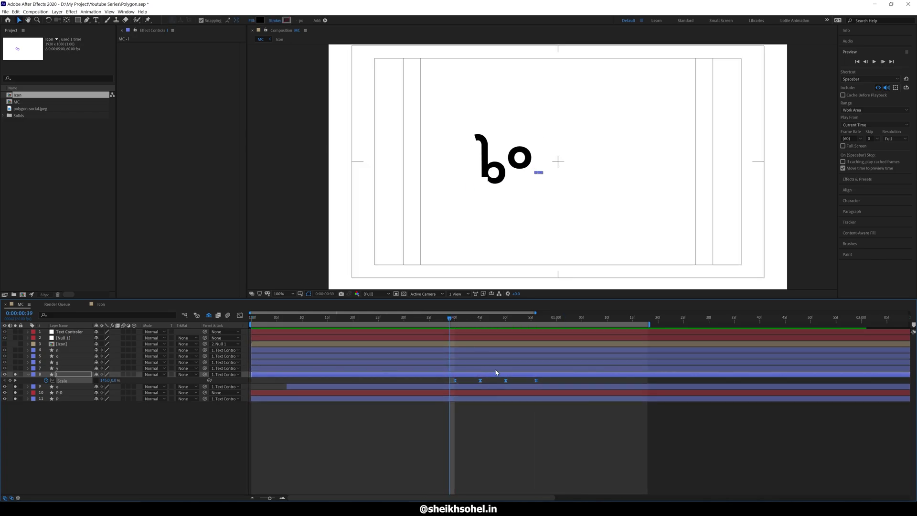
drag(568, 387, 616, 393)
key(space)
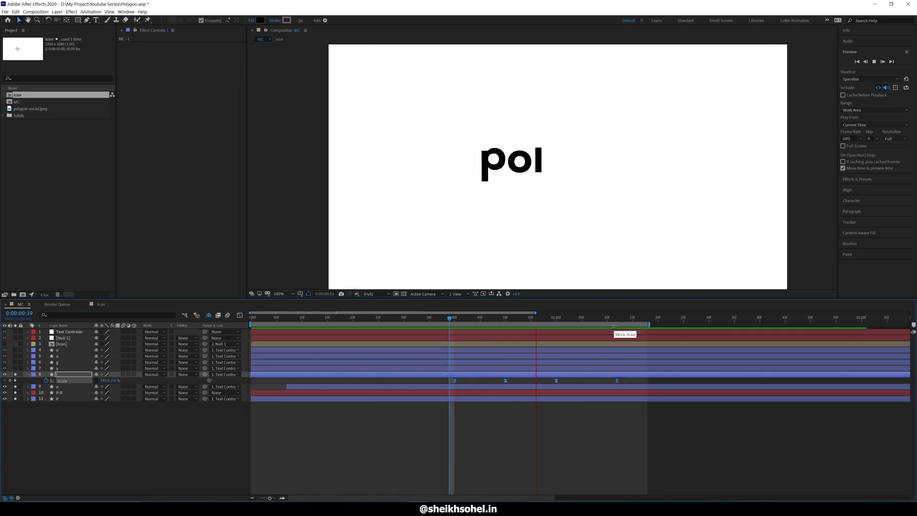
key(space)
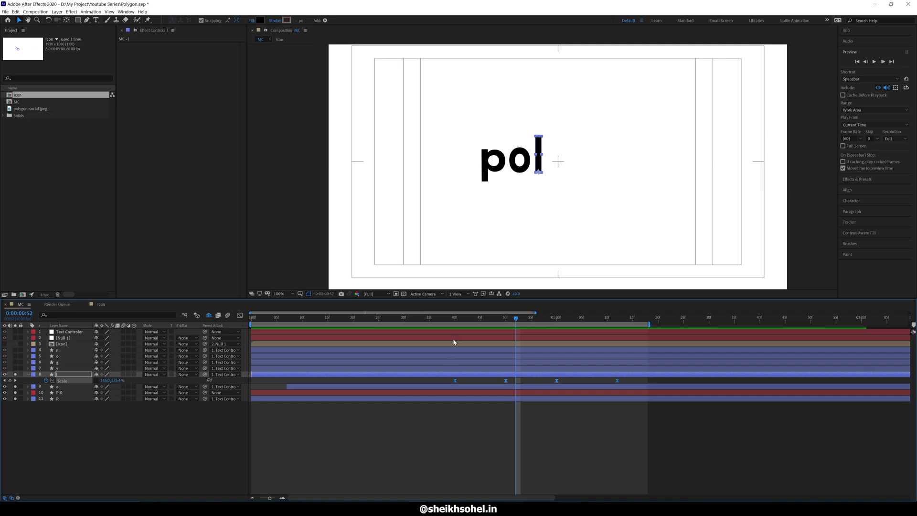
Step: Try moving the l's last three Scale keyframes five frames earlier, to 0:00:00:45, 0:00:00:55 and 0:00:01:07
drag(438, 319, 454, 331)
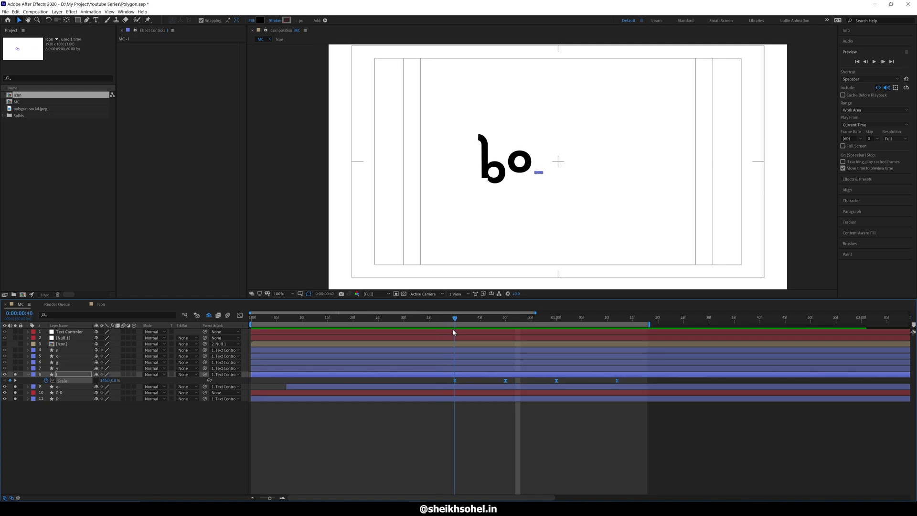
click(448, 382)
drag(497, 378, 594, 385)
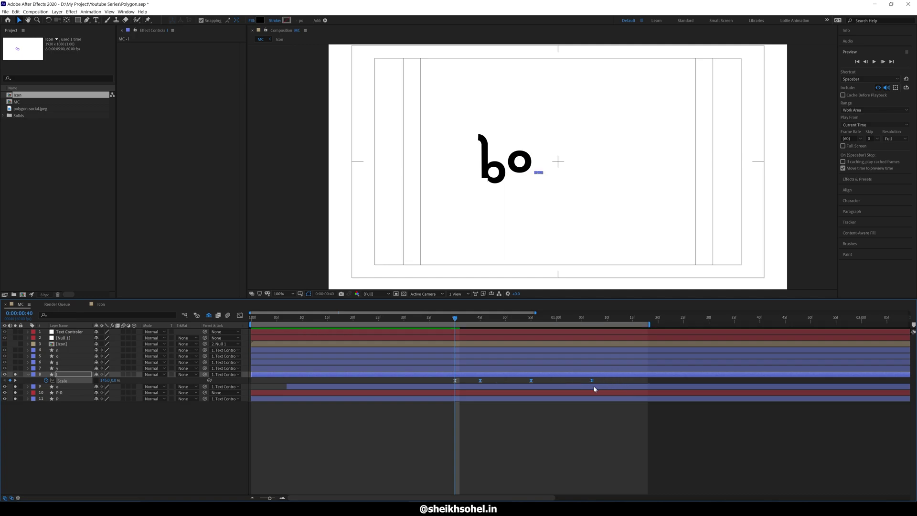
drag(447, 382, 591, 382)
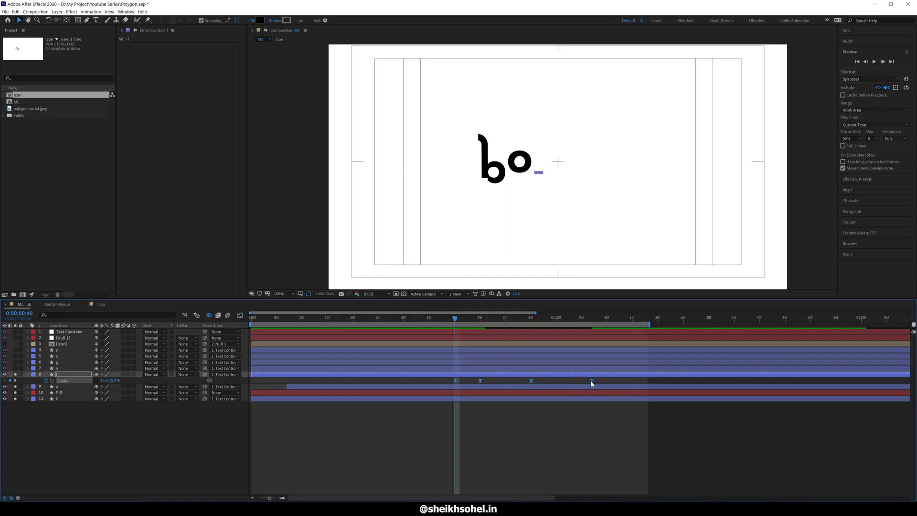
Step: Preview the letter animation from the start of the composition
key(space)
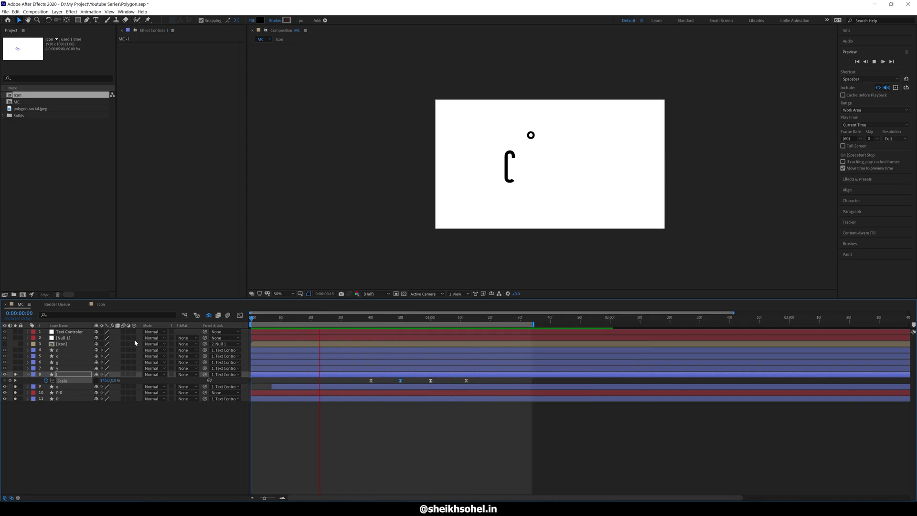
key(space)
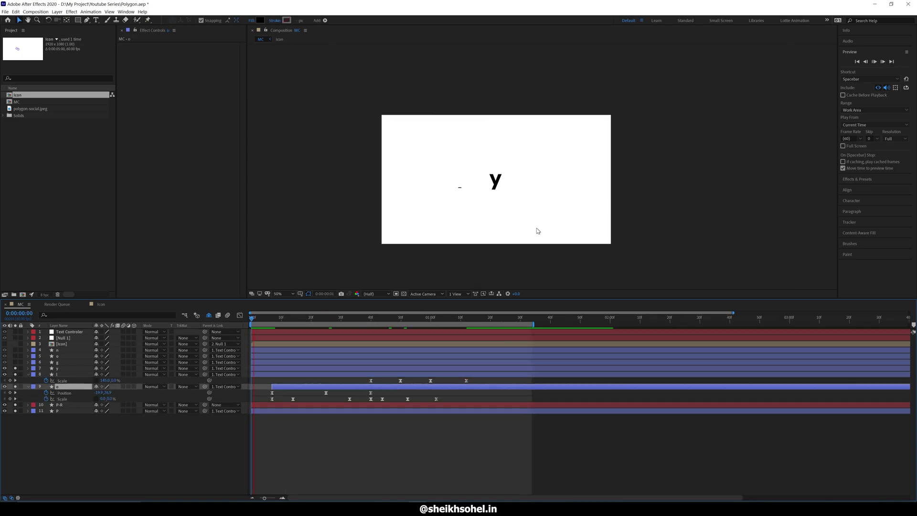
key(space)
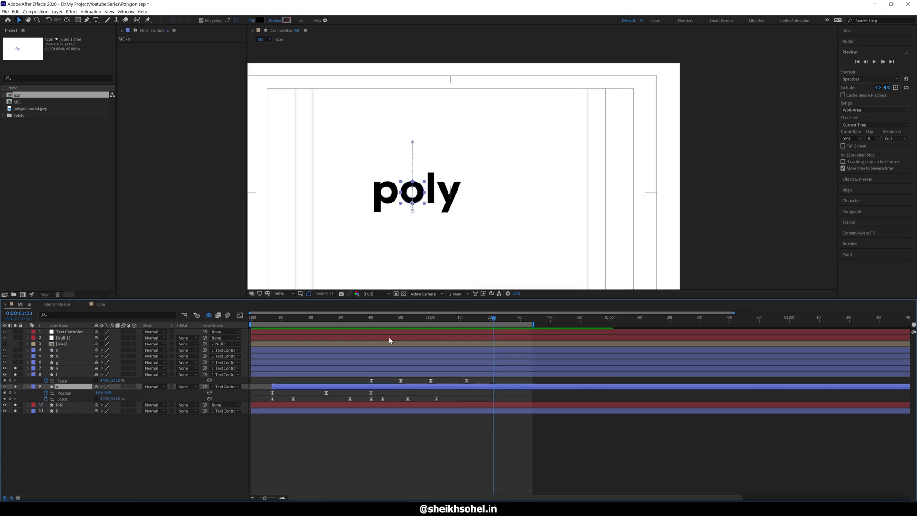
Step: Add Rotation keyframes to the l at 0:00:00:40 and 0:00:00:50, and turn the letter upside down to 180°
drag(372, 320, 513, 334)
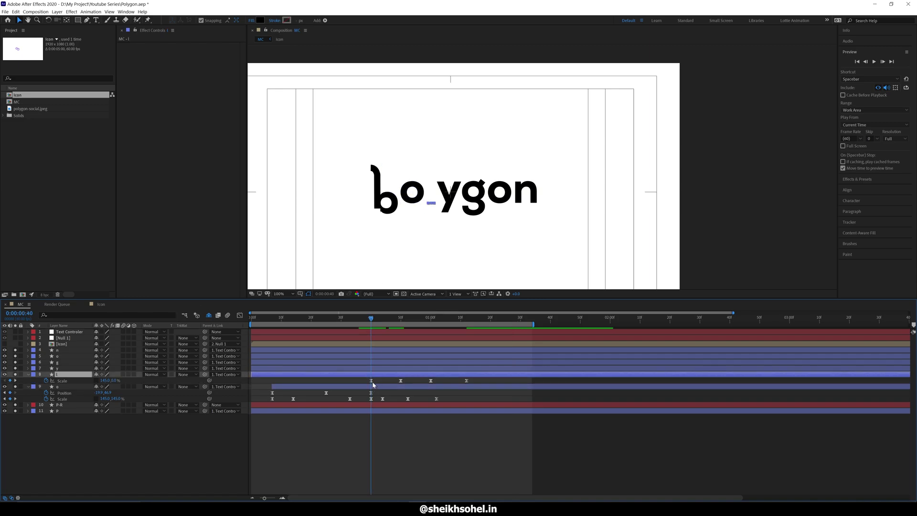
click(46, 381)
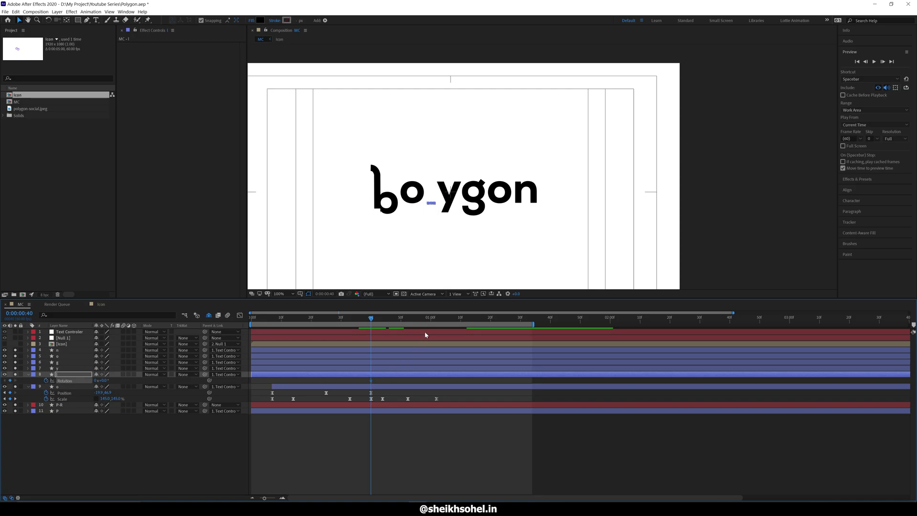
click(402, 318)
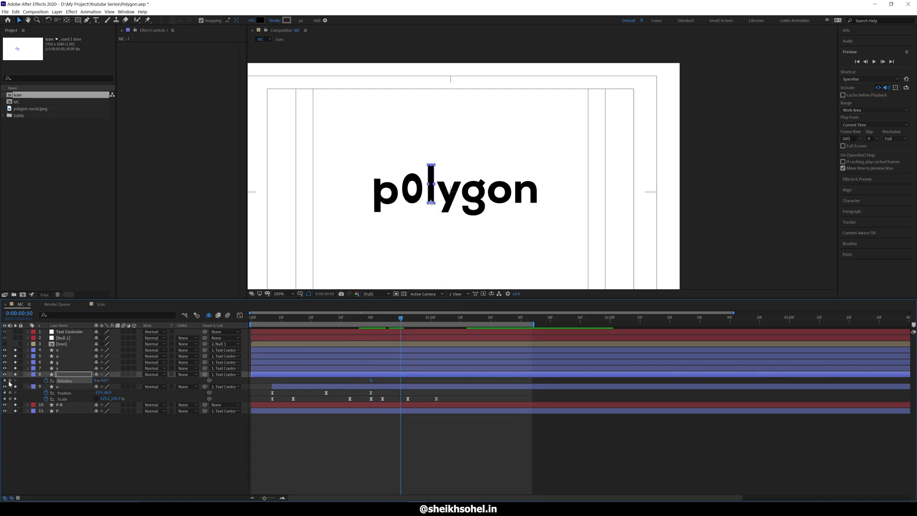
key(u)
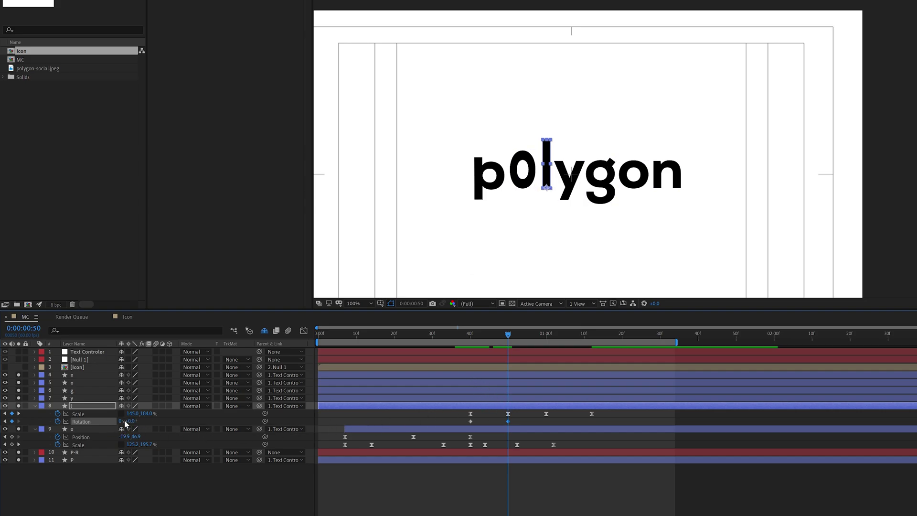
drag(132, 423, 226, 434)
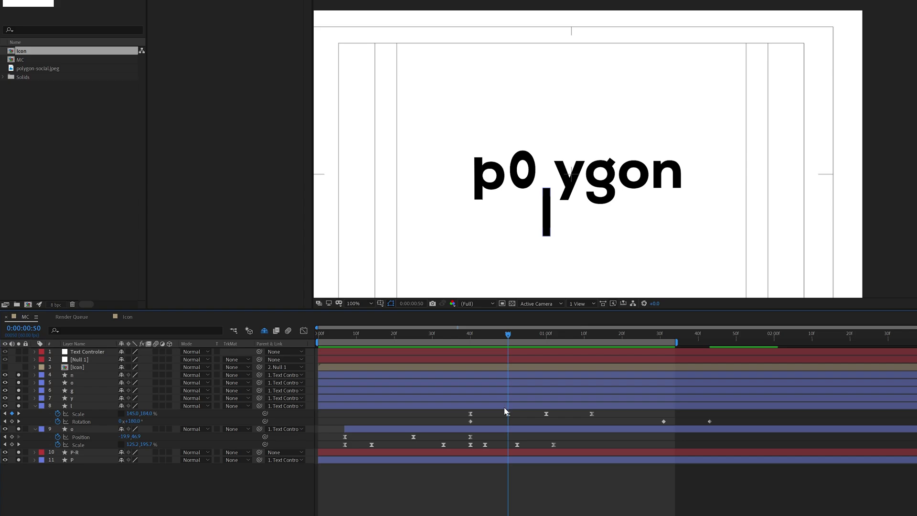
Step: Lengthen the upside-down l at 0:00:00:50 by raising its vertical Scale to about 437%
click(508, 413)
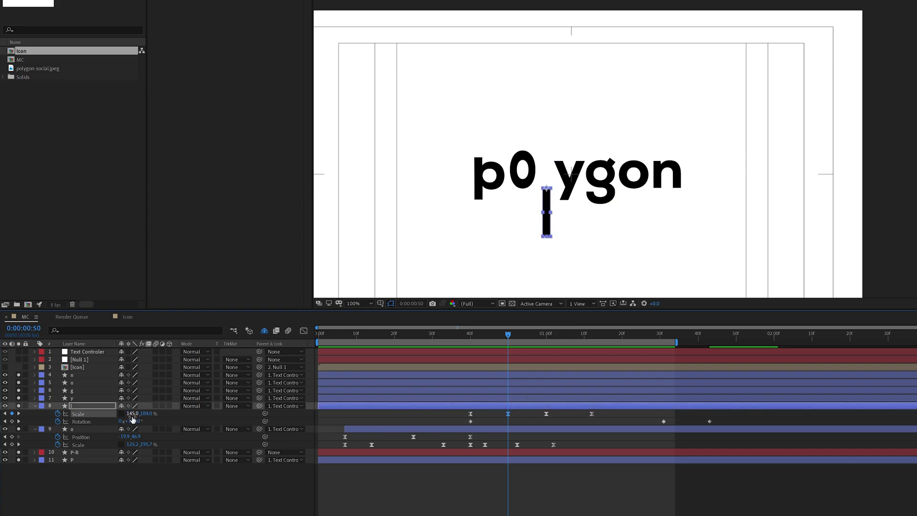
drag(149, 418, 269, 419)
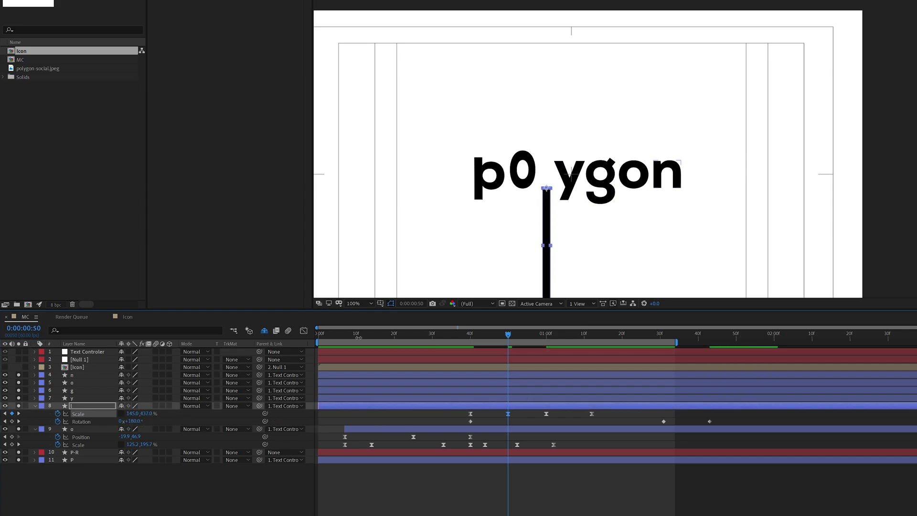
scroll(567, 212, down, 2)
scroll(597, 228, up, 2)
drag(590, 240, 563, 181)
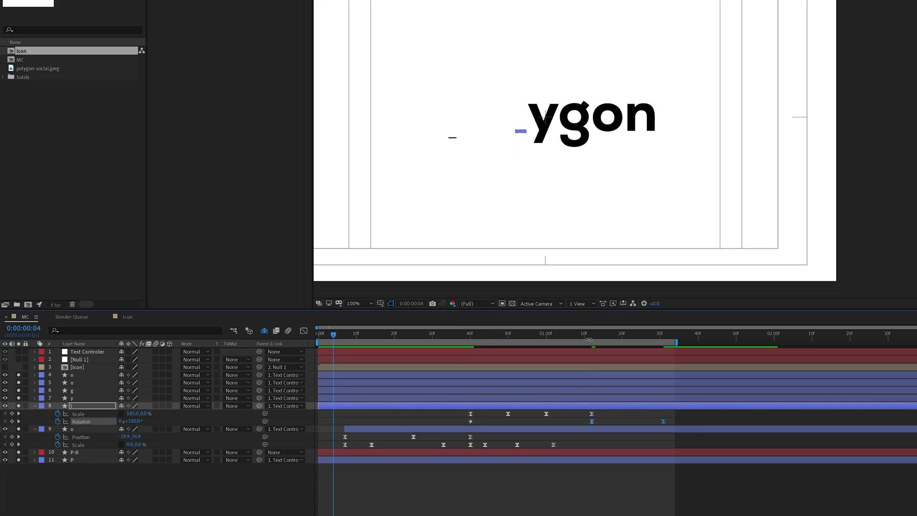
Step: Add a Scale keyframe to the rotating l at 0:00:01:22, stretching its vertical Scale to about 538%
click(589, 336)
key(space)
drag(589, 336, 629, 359)
drag(149, 413, 199, 415)
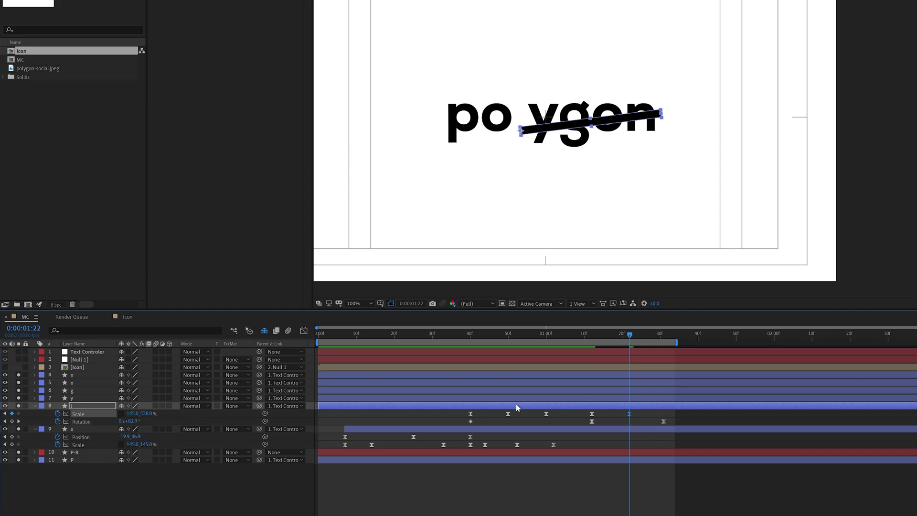
drag(557, 338, 660, 367)
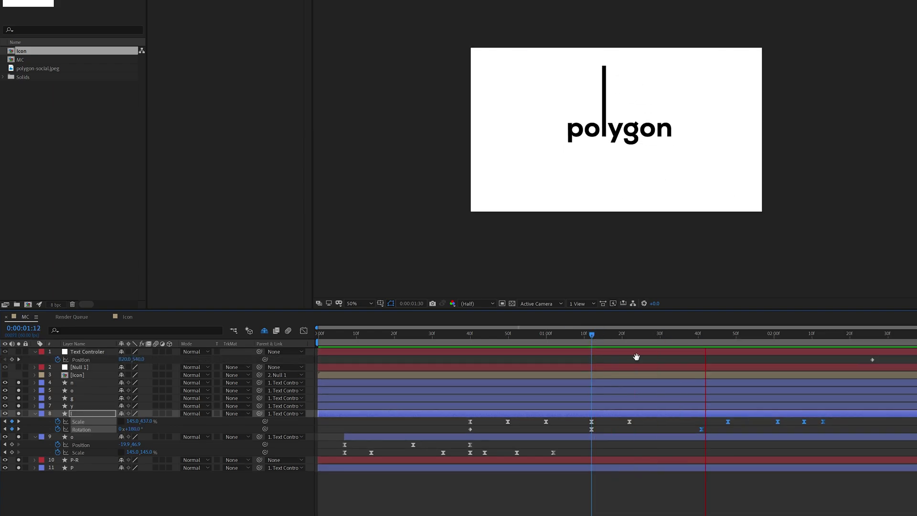
Step: Reshape the l's Rotation speed graph after 0:00:01:12 so the swing builds slowly and peaks near the last keyframe, and preview it
click(650, 430)
click(591, 341)
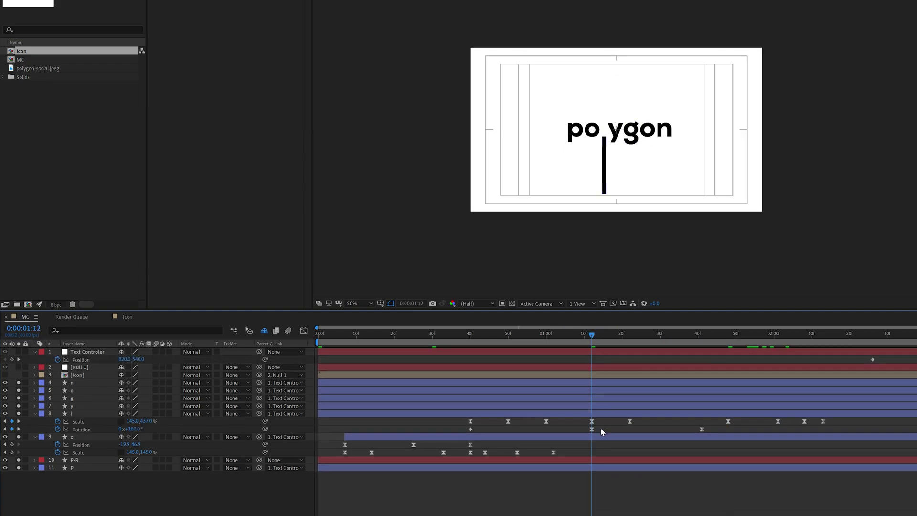
drag(600, 429, 570, 433)
click(303, 330)
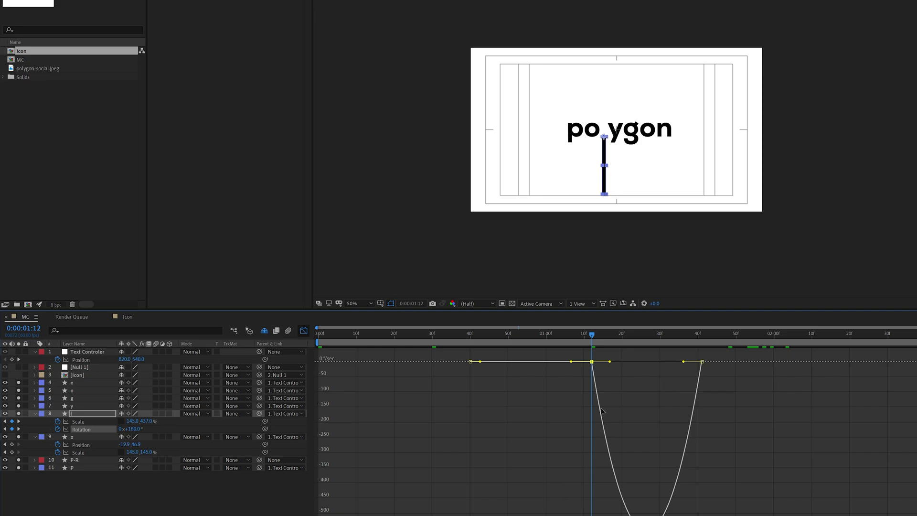
mouse_move(619, 362)
mouse_down()
mouse_move(583, 368)
mouse_move(627, 361)
mouse_up()
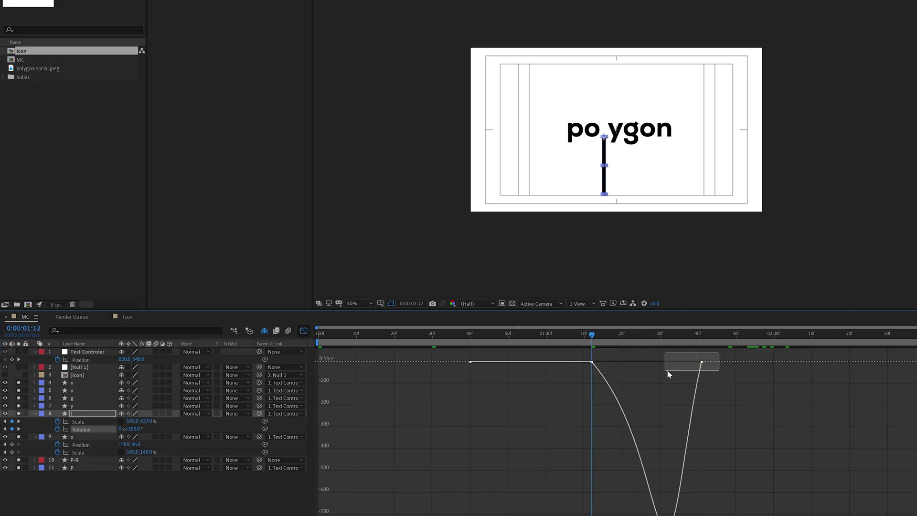
drag(684, 364, 695, 365)
key(space)
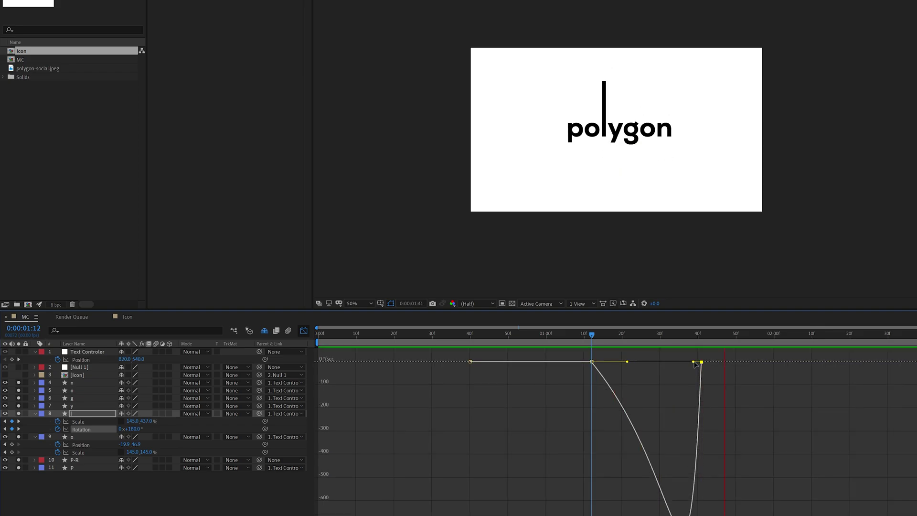
key(space)
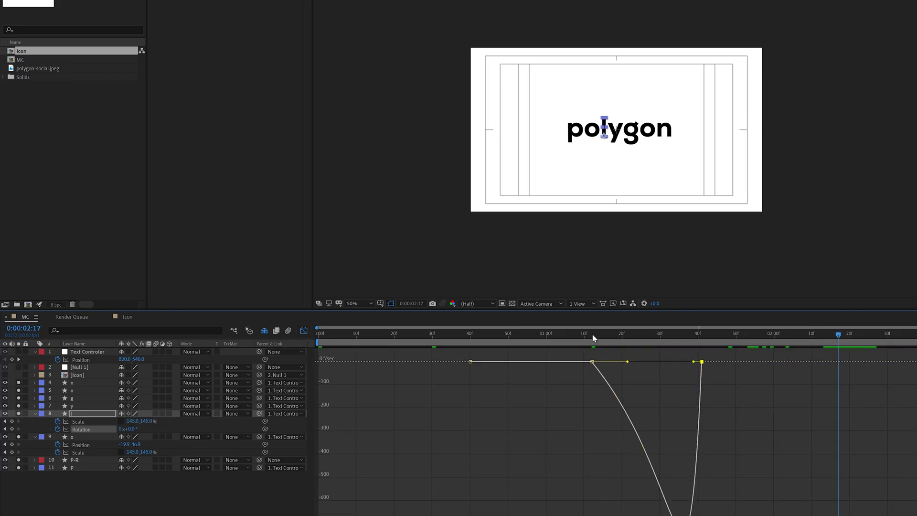
click(304, 331)
Step: Find the CC Bend It effect and apply it to the l layer
drag(703, 340, 872, 375)
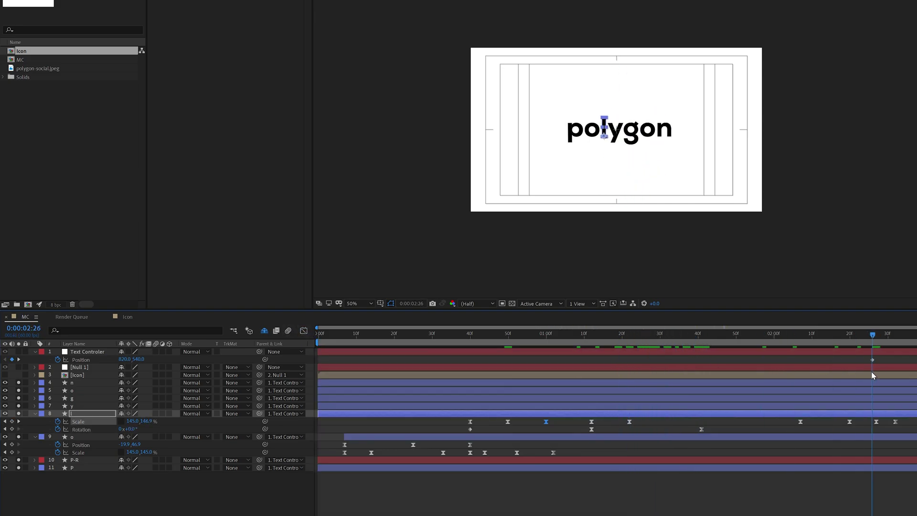
click(151, 491)
click(88, 413)
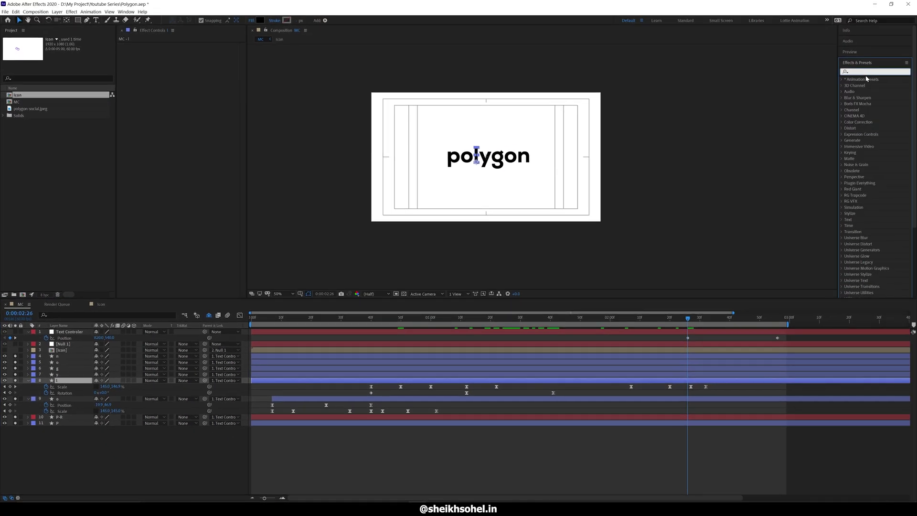
text(cc bent)
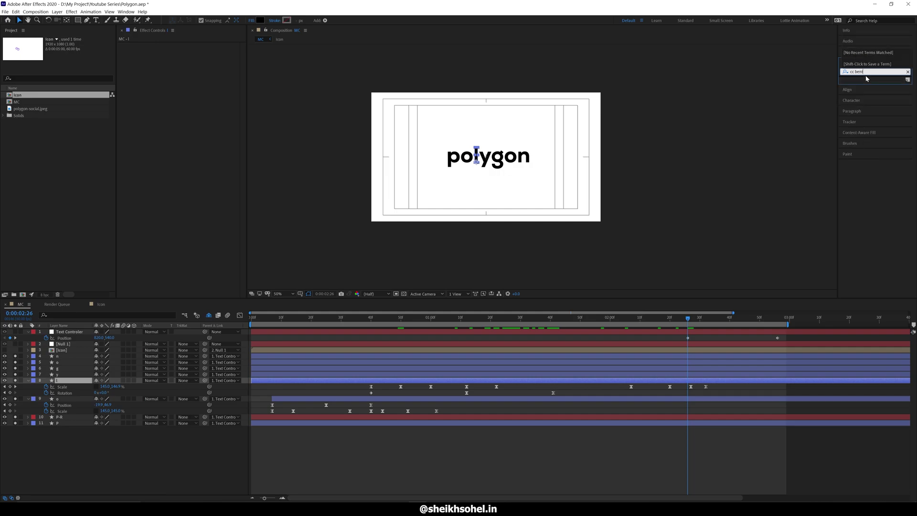
key(BackSpace)
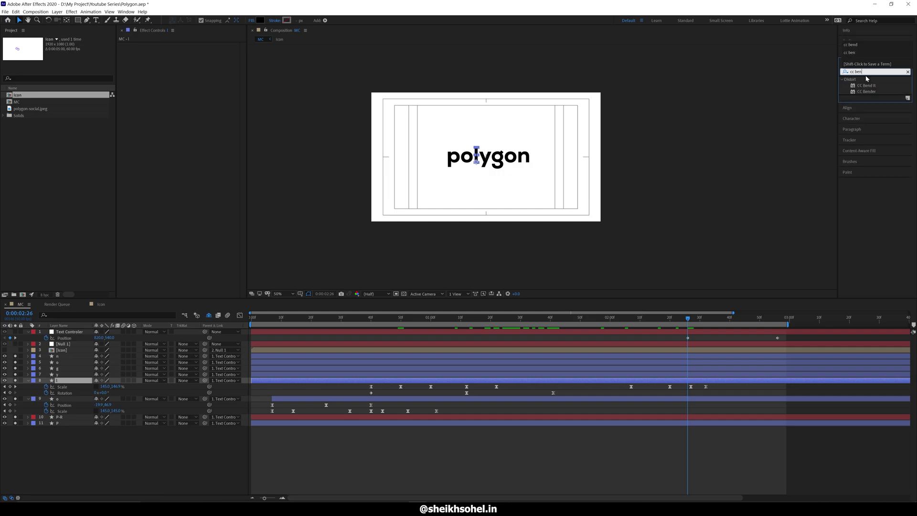
drag(871, 86, 71, 381)
key(period)
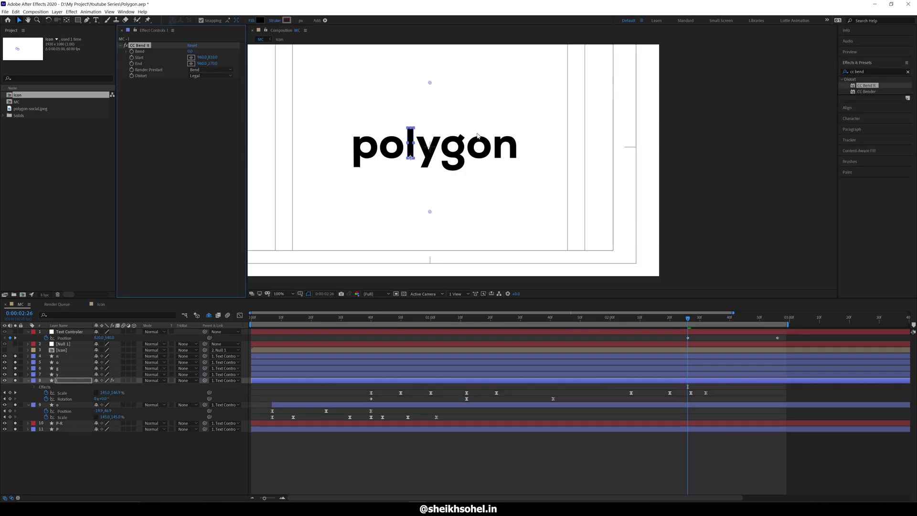
Step: Place the CC Bend It Start point at the base of the l and its End point just above the letter's top
click(191, 59)
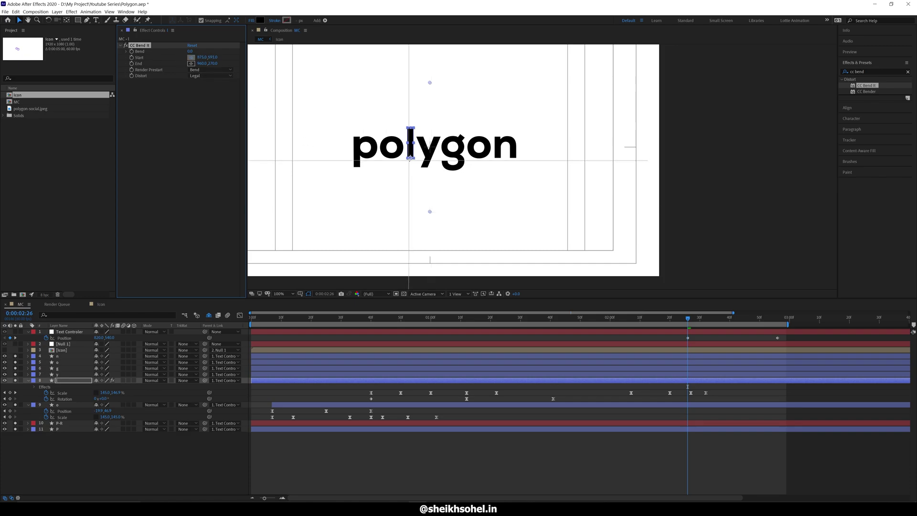
scroll(411, 159, up, 2)
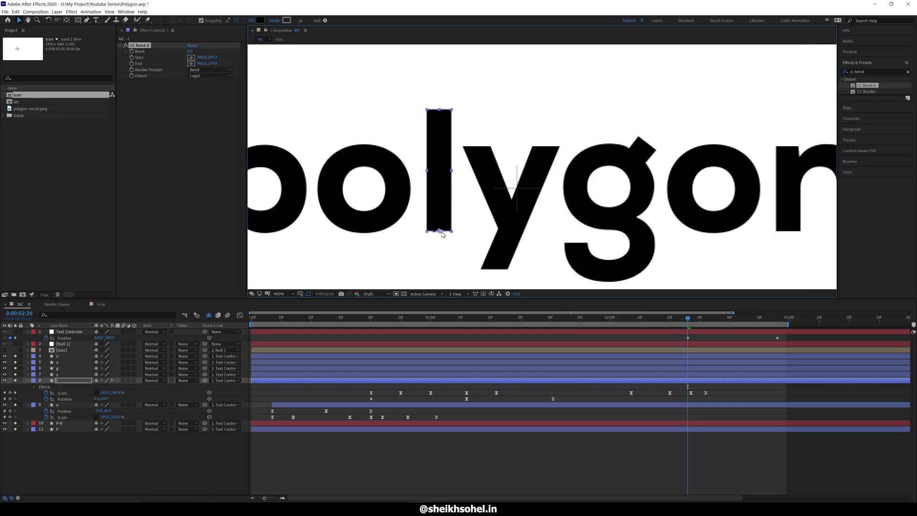
click(191, 56)
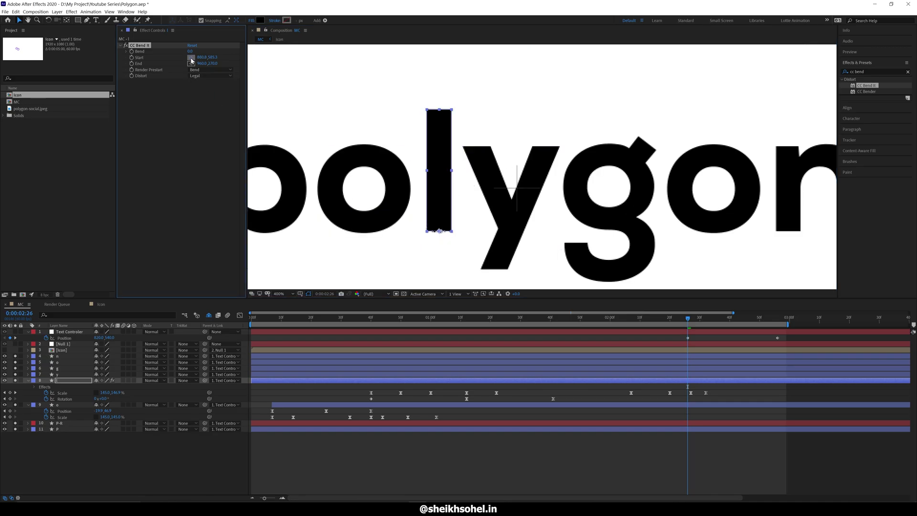
click(441, 232)
click(191, 63)
click(439, 78)
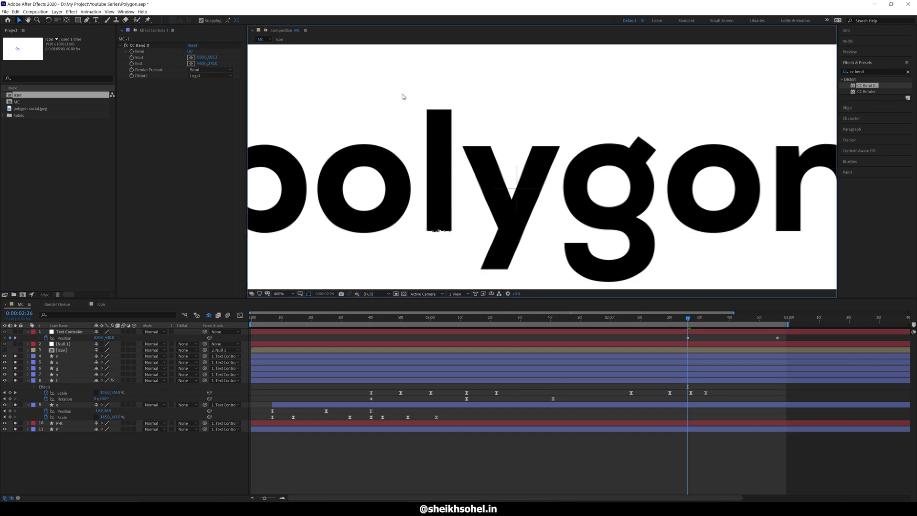
click(440, 80)
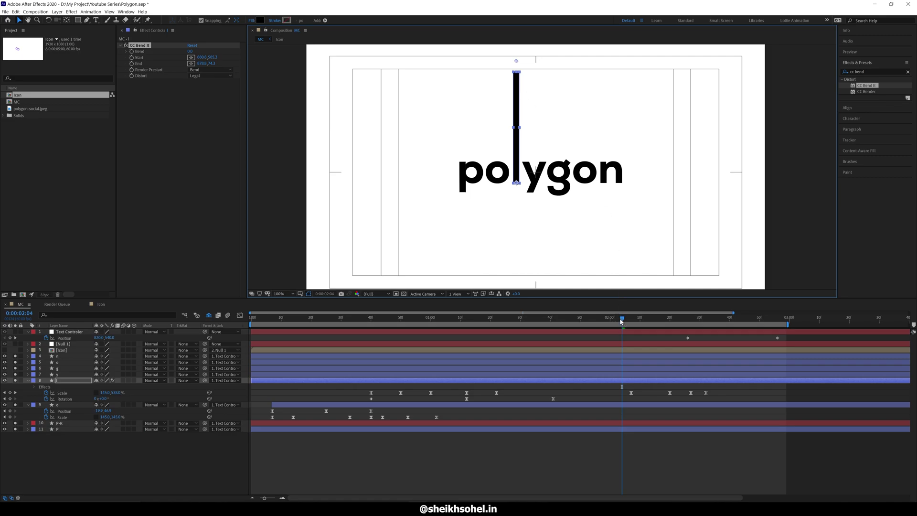
Step: Add the expression toComp(value) to the Start point of the l's CC Bend It effect
drag(620, 322, 624, 351)
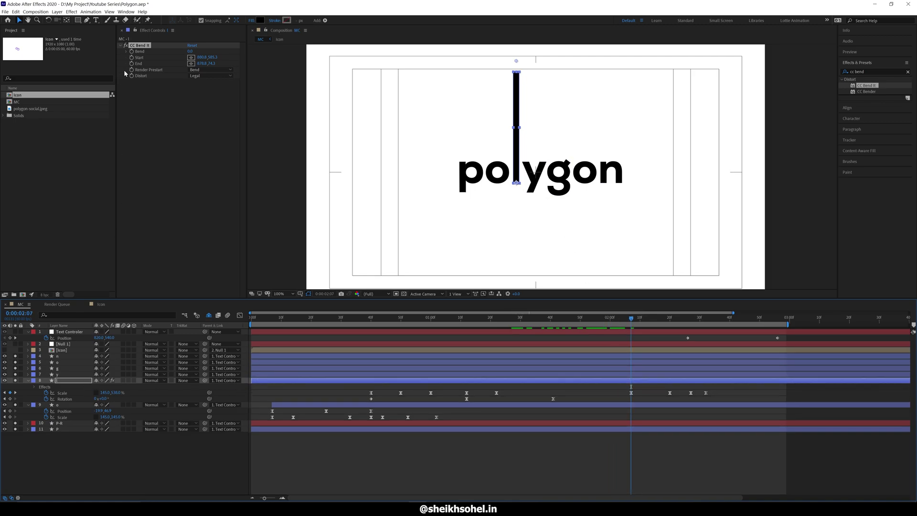
click(29, 380)
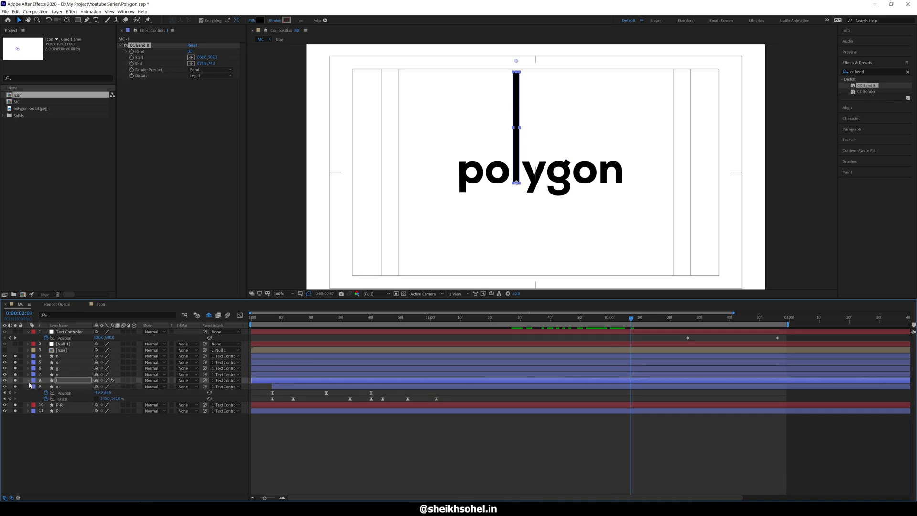
click(34, 394)
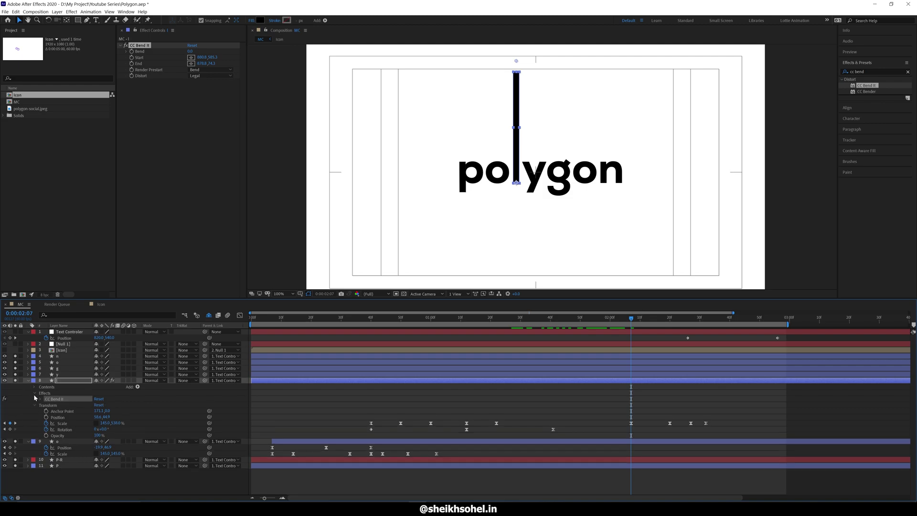
click(41, 399)
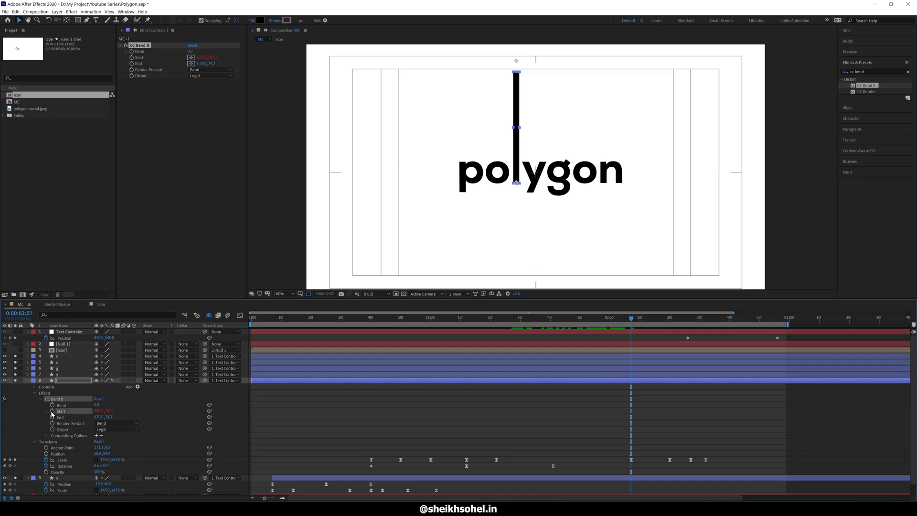
alt+click(52, 411)
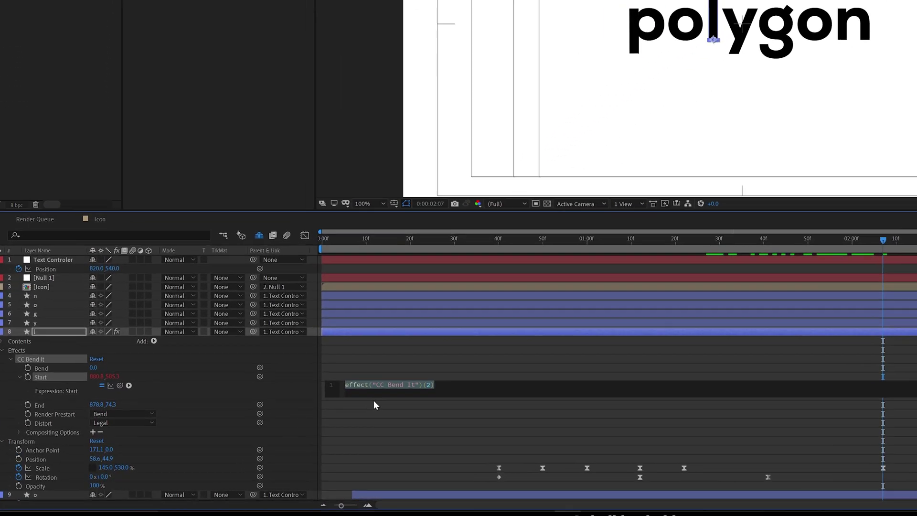
text(to)
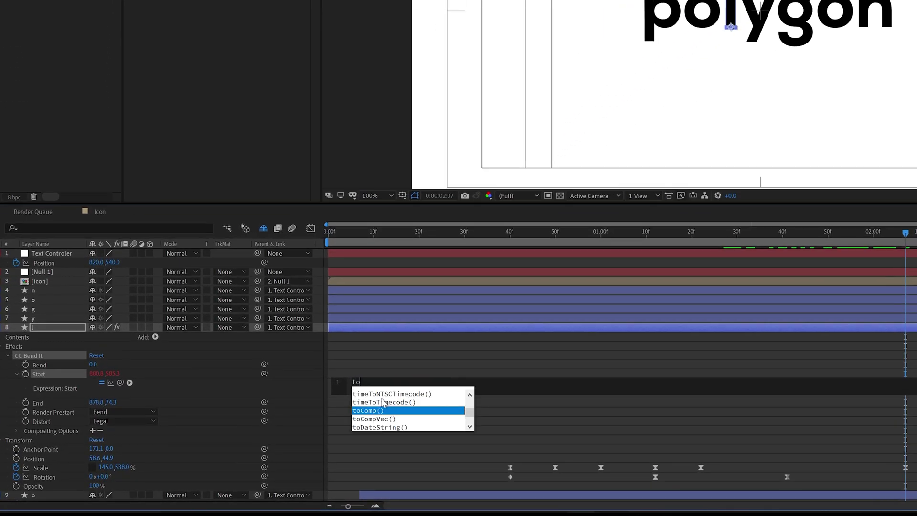
key(Return)
text(val)
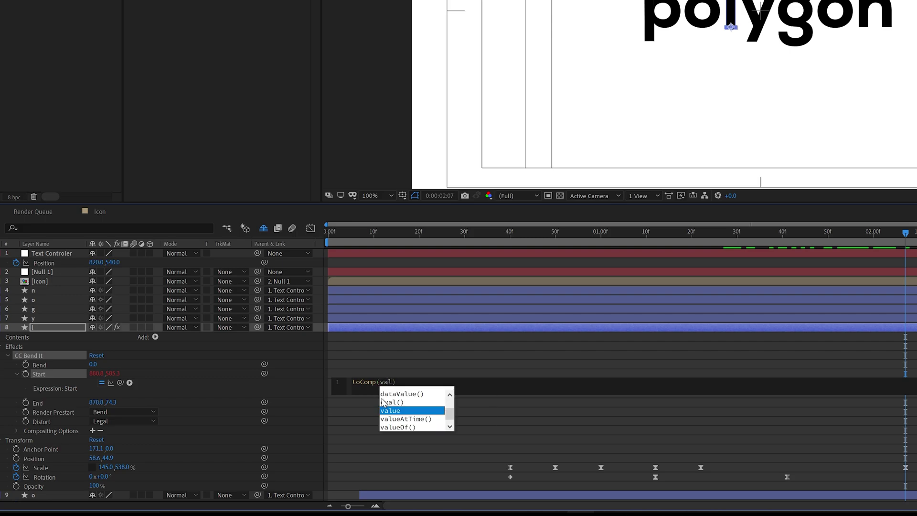
key(Return)
click(471, 366)
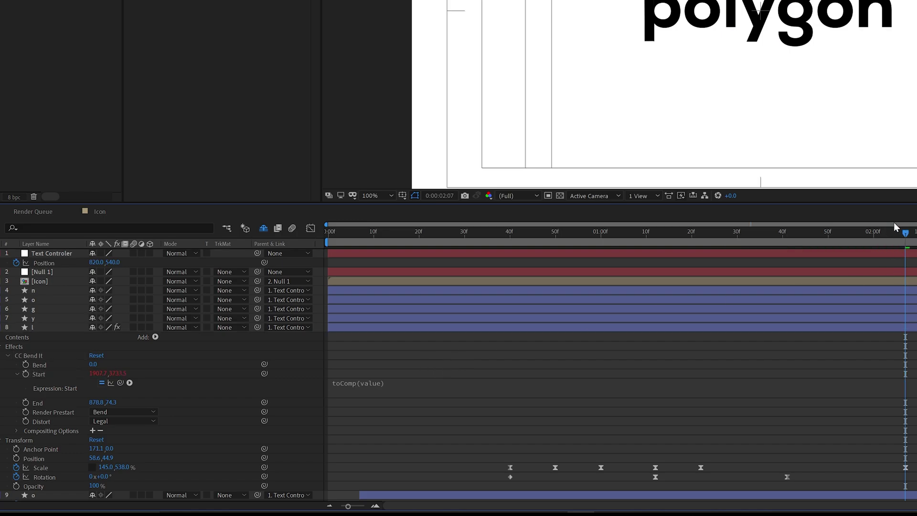
Step: Copy the toComp(value) expression from the Start point to the End point of CC Bend It
click(365, 383)
key(ctrl+c)
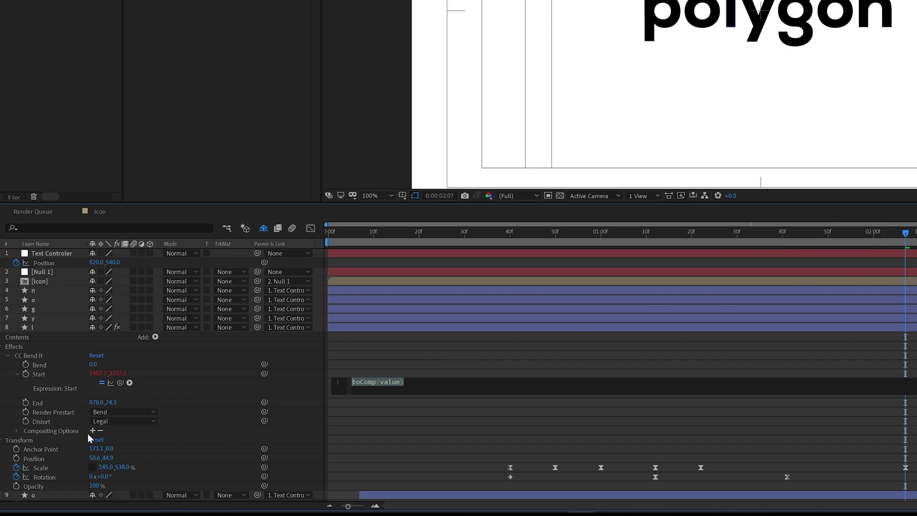
alt+click(27, 405)
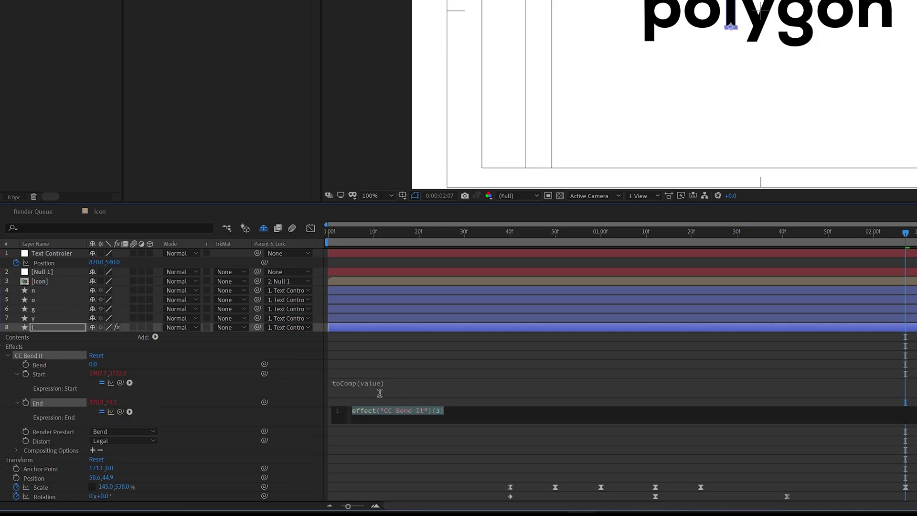
key(ctrl+v)
click(403, 394)
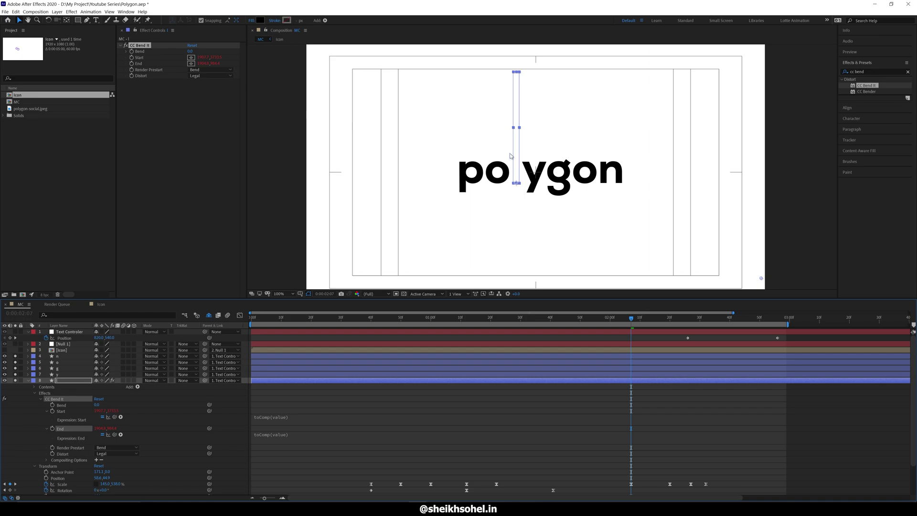
Step: Move the CC Bend It End point above the top of the stretched l at 0:00:02:07, and preview the swing
scroll(495, 152, down, 2)
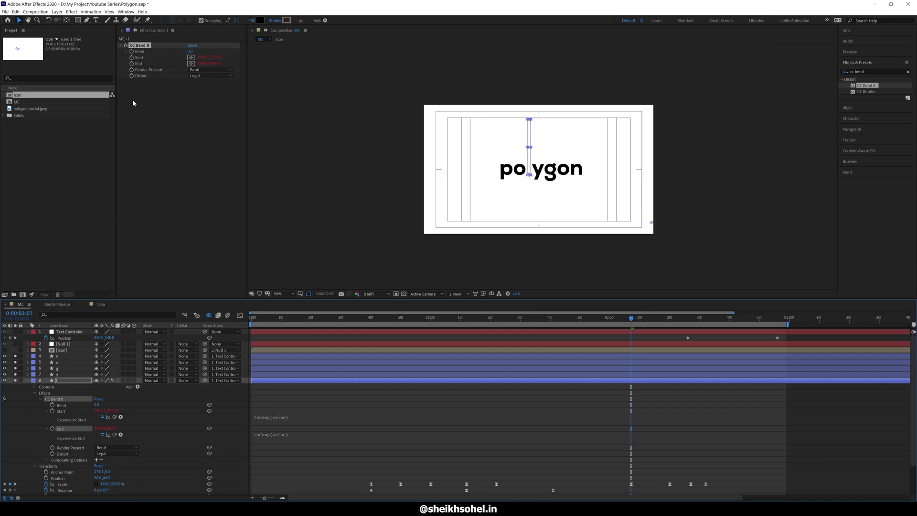
scroll(504, 198, up, 2)
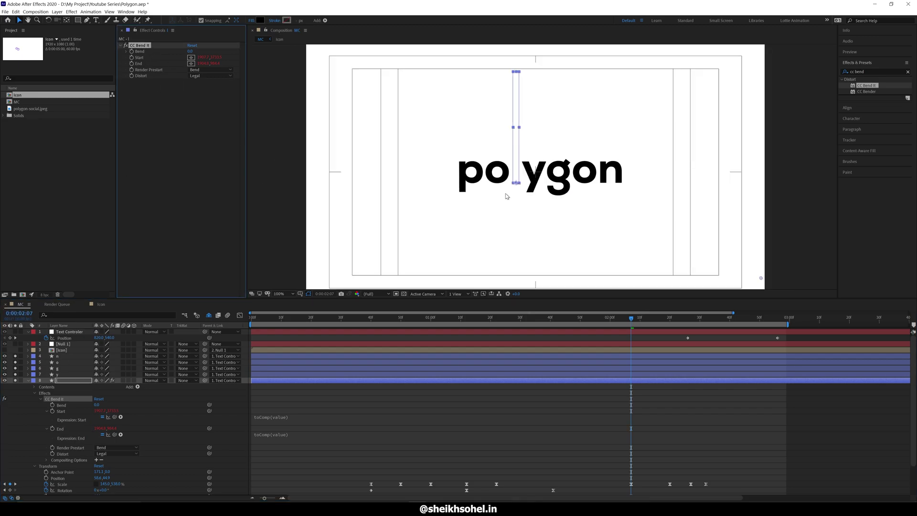
scroll(752, 277, down, 1)
drag(651, 222, 565, 201)
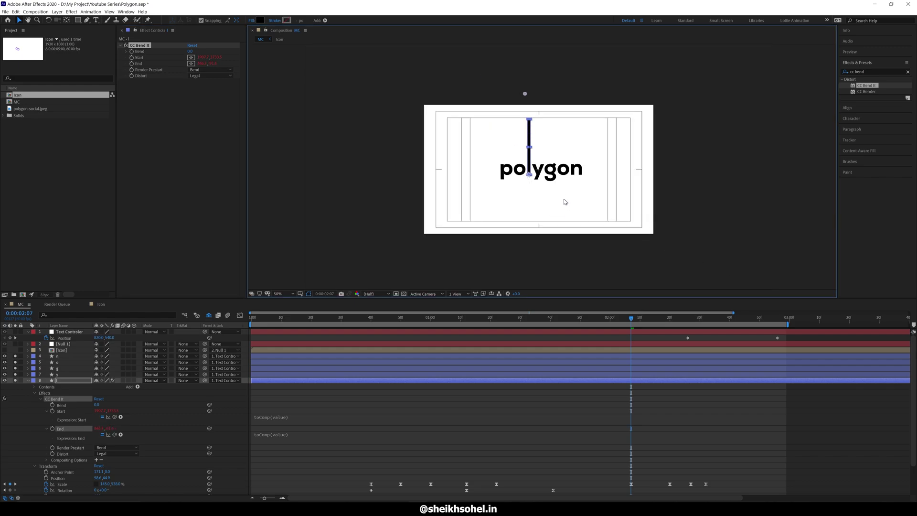
drag(538, 317, 610, 318)
key(space)
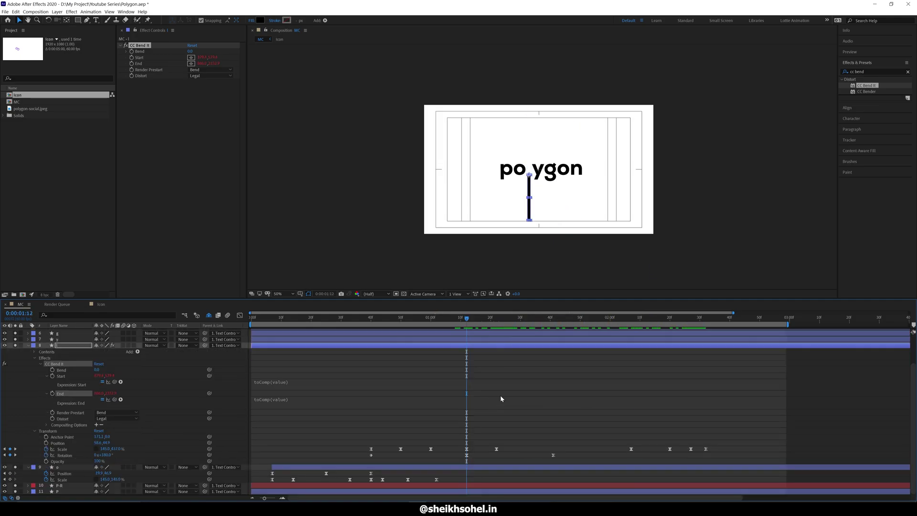
Step: Show only the l's animated properties and bend the swinging letter at 0:00:01:29 with the keyframed CC Bend It Bend value
key(u)
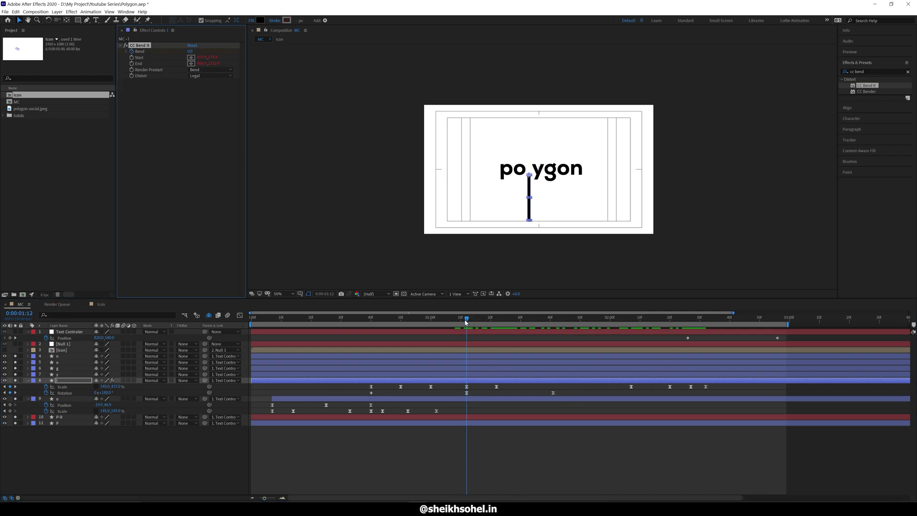
drag(467, 323, 518, 333)
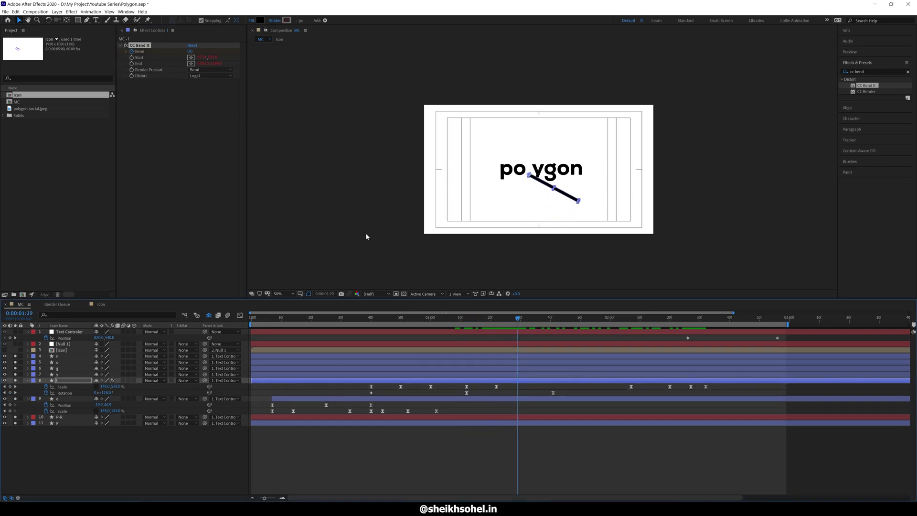
drag(191, 51, 214, 51)
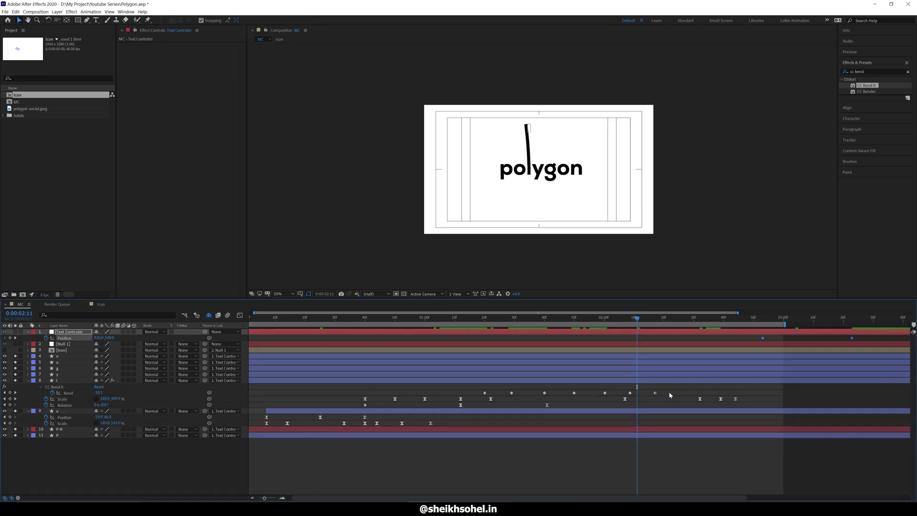
Step: Ease all of the l's CC Bend It Bend keyframes and preview the swing
drag(668, 391, 482, 392)
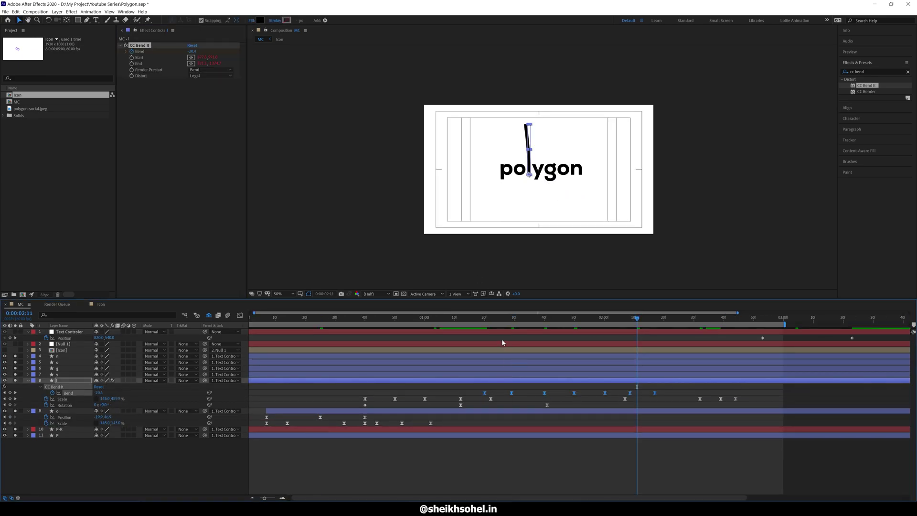
click(483, 319)
key(space)
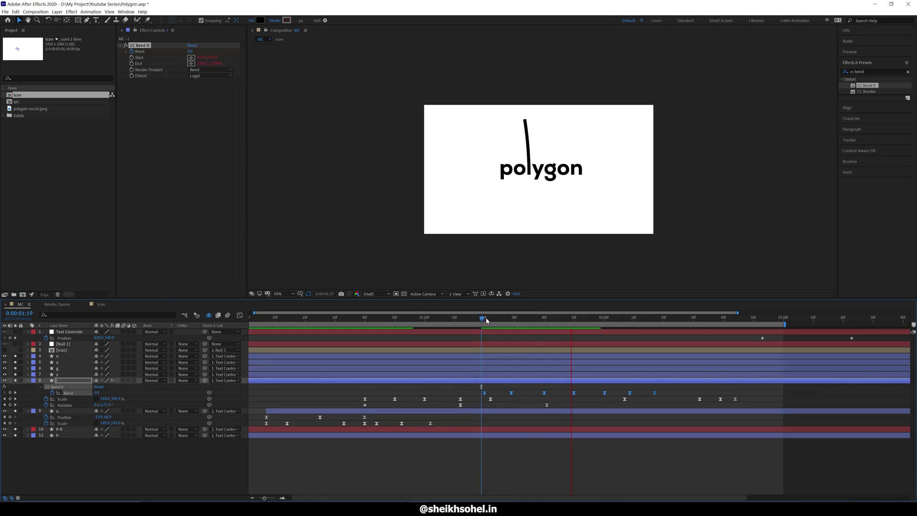
key(space)
click(537, 322)
key(space)
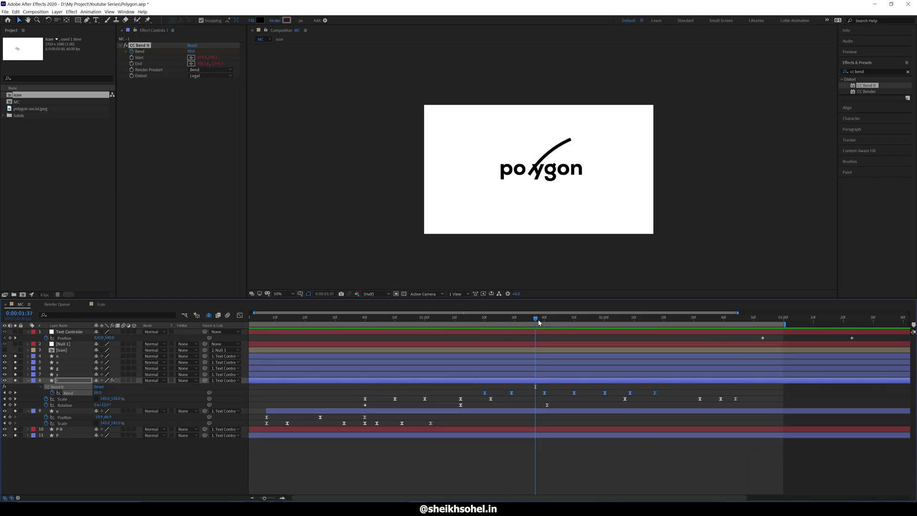
key(space)
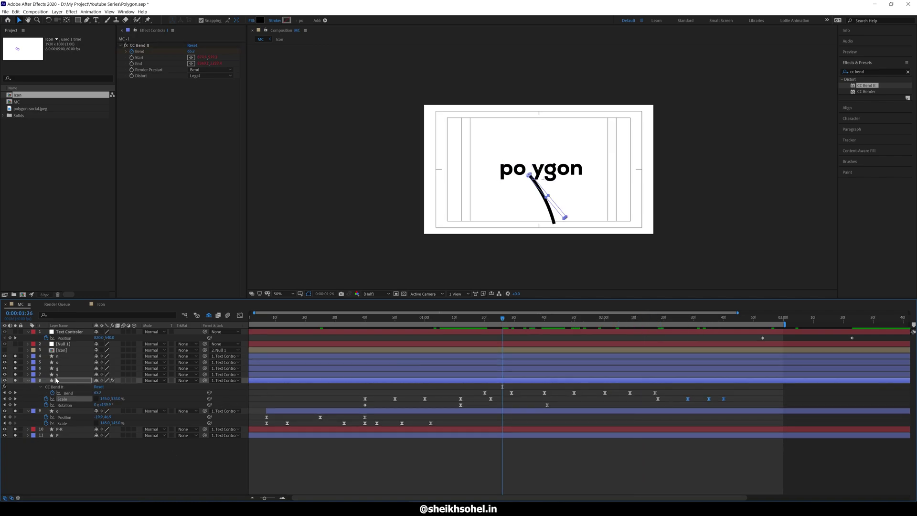
Step: Add Position keyframes to the y, g, o and n layers at 0:00:01:32
click(57, 374)
shift+click(62, 357)
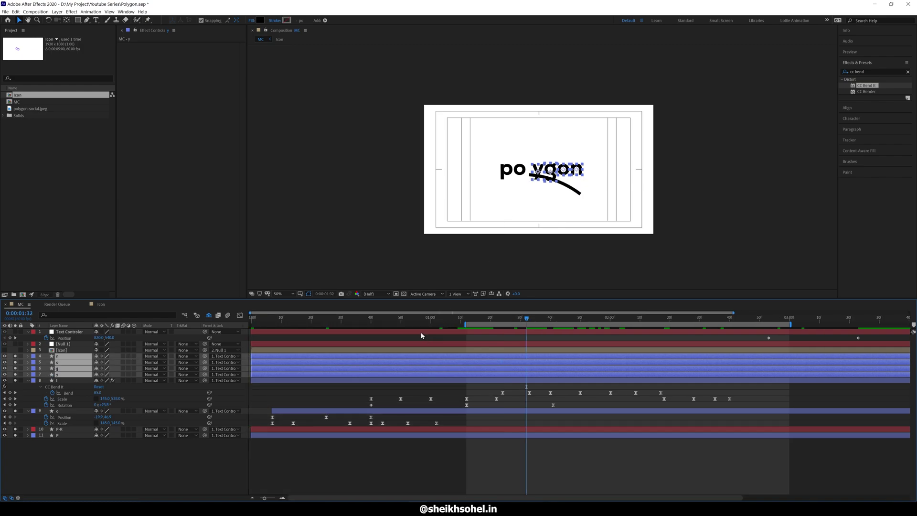
key(alt+shift+p)
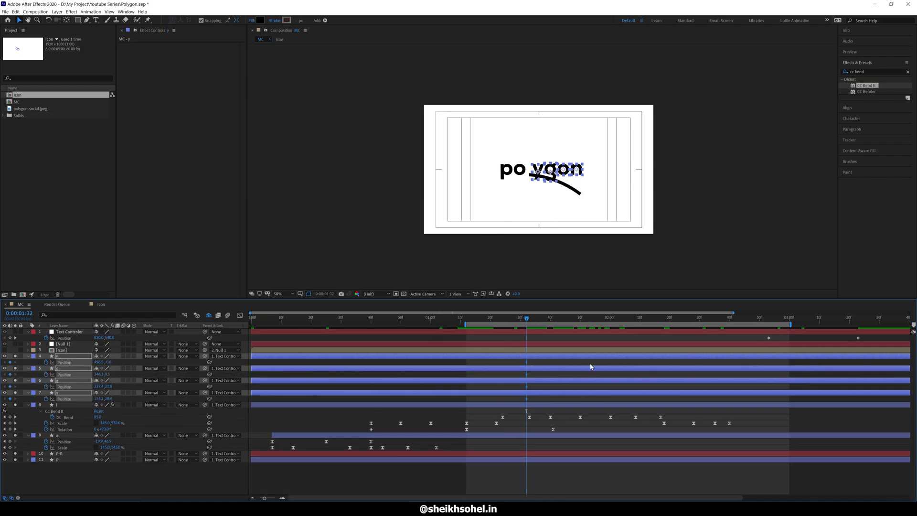
Step: Raise the y, g, o and n letters by 100 pixels at 0:00:01:44
click(562, 321)
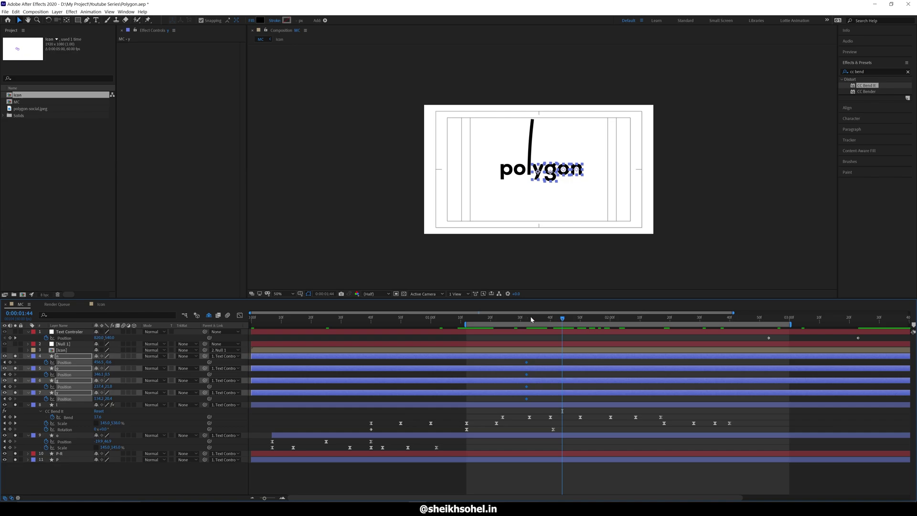
key(shift+Up)
key(shift+Up)
key(shift+Up)
key(shift+Up)
key(shift+Up)
key(shift+Up)
key(shift+Up)
key(shift+Up)
key(shift+Up)
key(shift+Up)
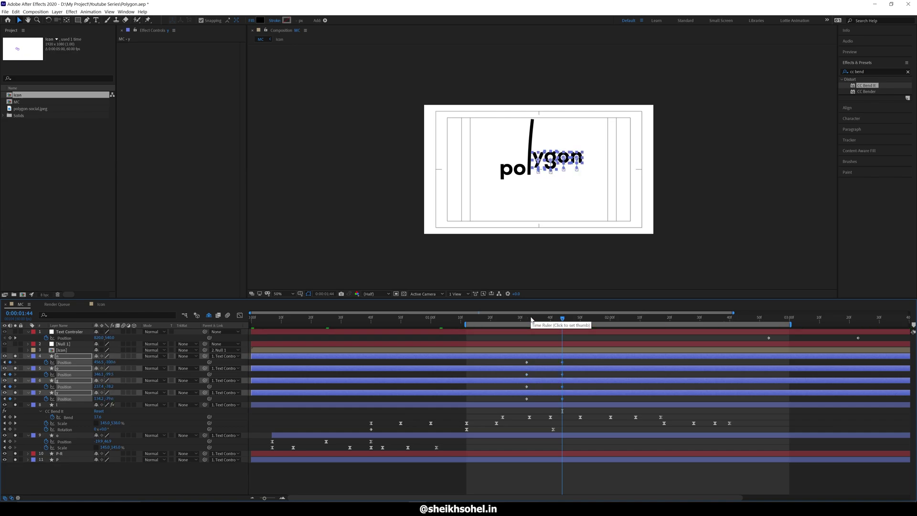
Step: Lower the y, g, o and n letters by 120 pixels at 0:00:01:53
click(589, 319)
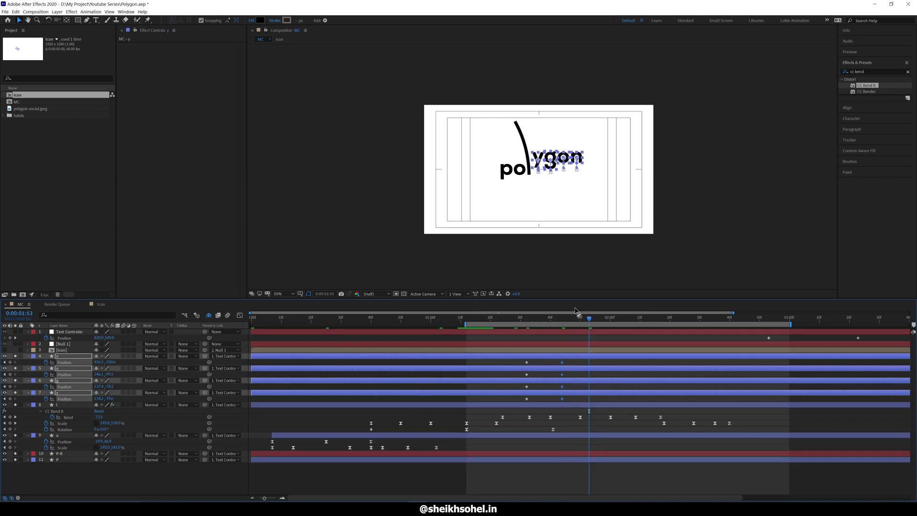
key(shift+Down)
key(shift+Down)
key(shift+Down)
key(shift+Down)
key(shift+Down)
key(shift+Down)
key(shift+Down)
key(shift+Down)
key(shift+Down)
key(shift+Down)
key(shift+Down)
key(shift+Down)
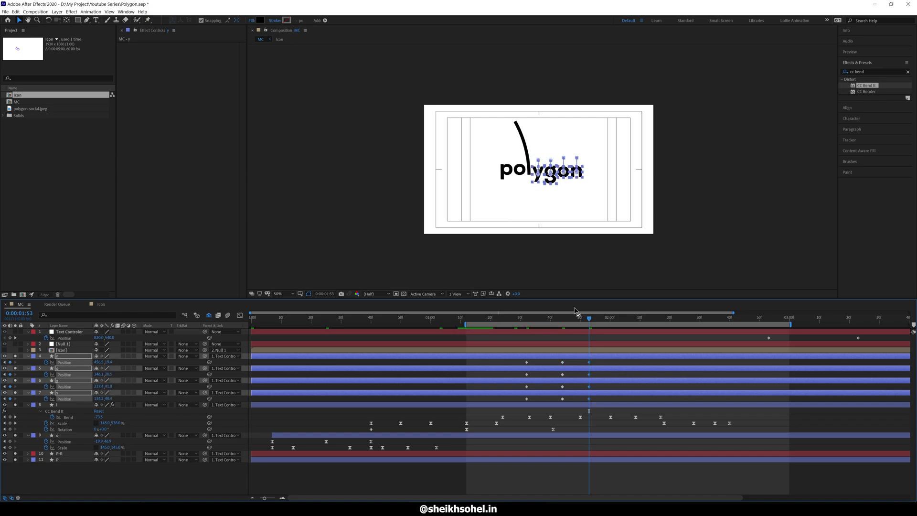
Step: Copy the four letters' first Position keyframes to 0:00:01:59, and shift every keyframe after the first slightly earlier
click(607, 319)
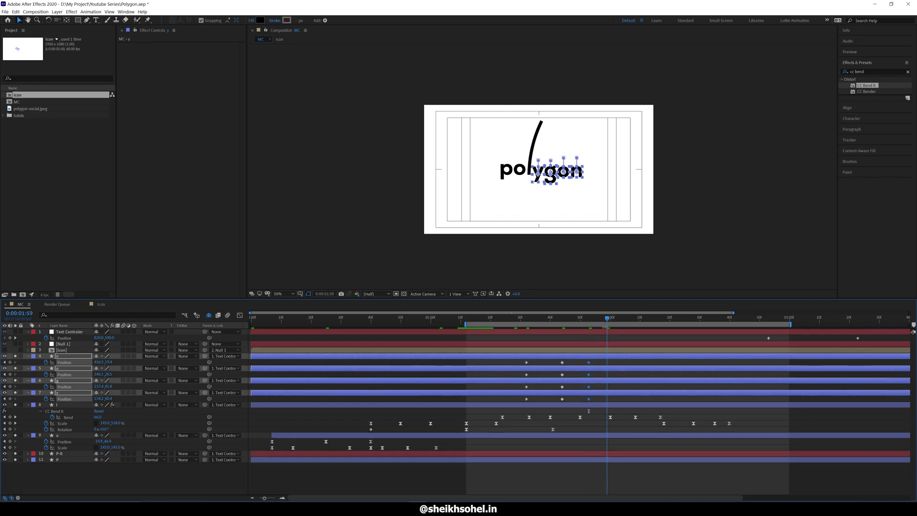
drag(535, 369, 515, 362)
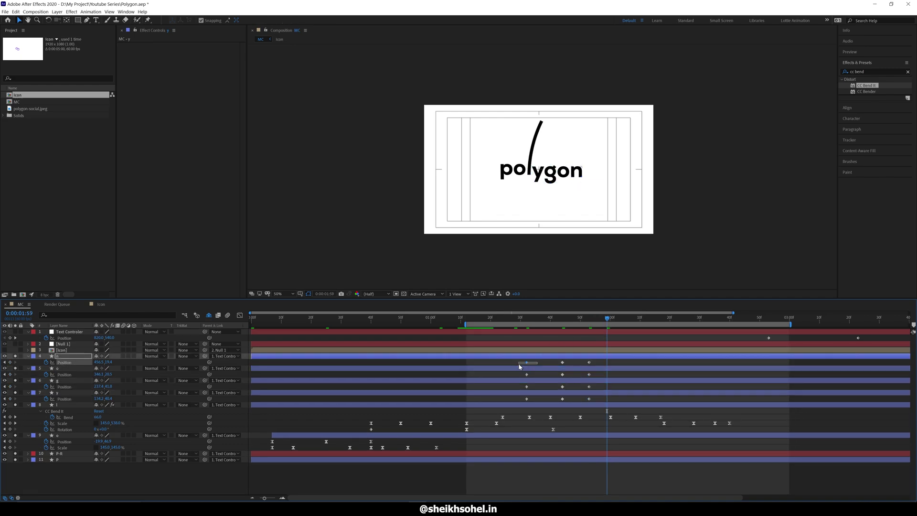
key(ctrl+v)
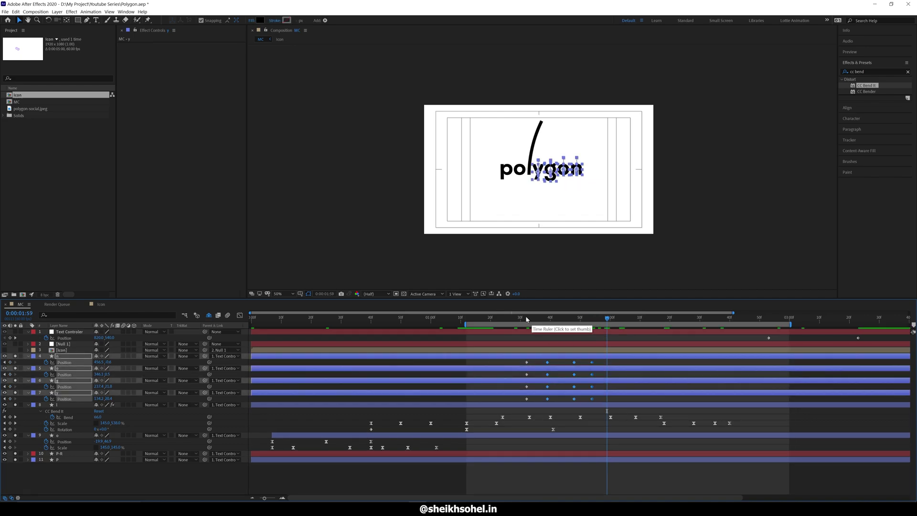
Step: Ease all Position keyframes of y, g, o and n, and preview the bounce from 0:00:01:32
click(527, 318)
key(h)
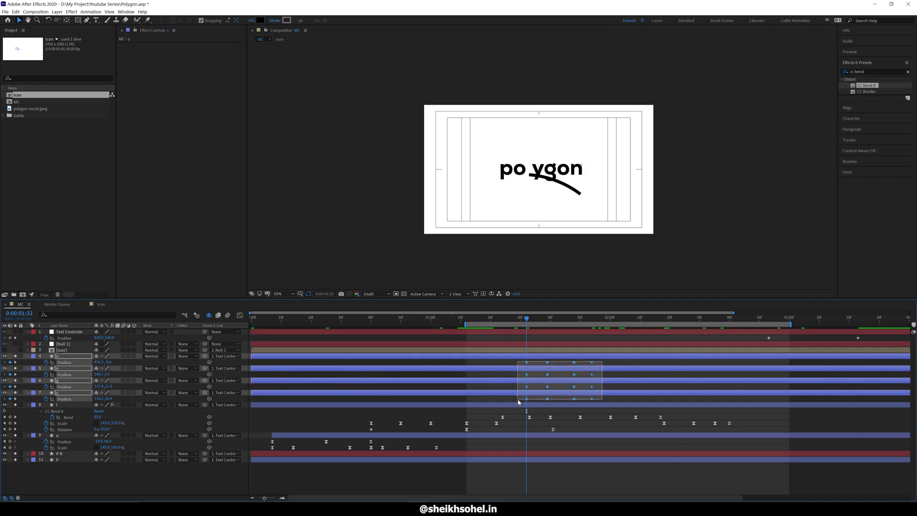
key(F9)
key(space)
key(space)
mouse_move(520, 319)
mouse_down()
mouse_move(546, 324)
mouse_move(526, 325)
mouse_up()
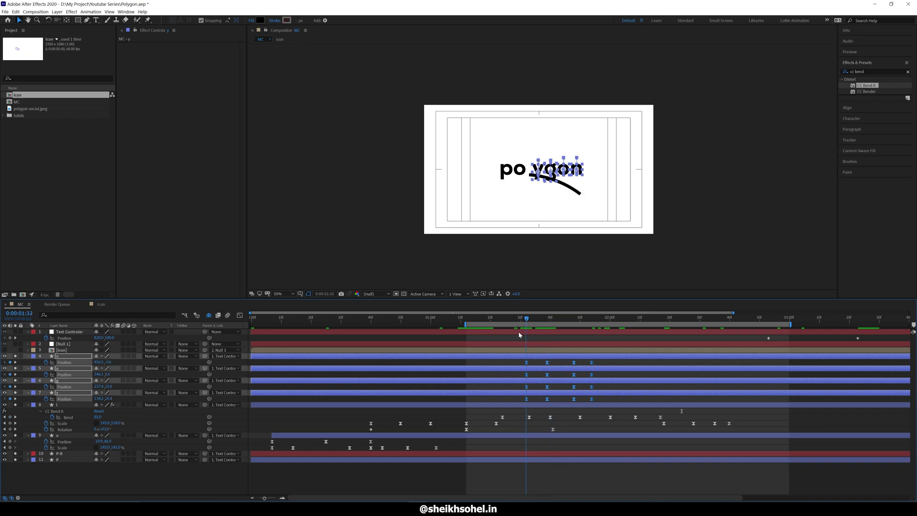
Step: Lower the first Position keyframes of y, g, o and n at 0:00:01:32 by 40 pixels, and preview
click(532, 364)
drag(531, 364, 510, 395)
key(shift+Down)
key(shift+Down)
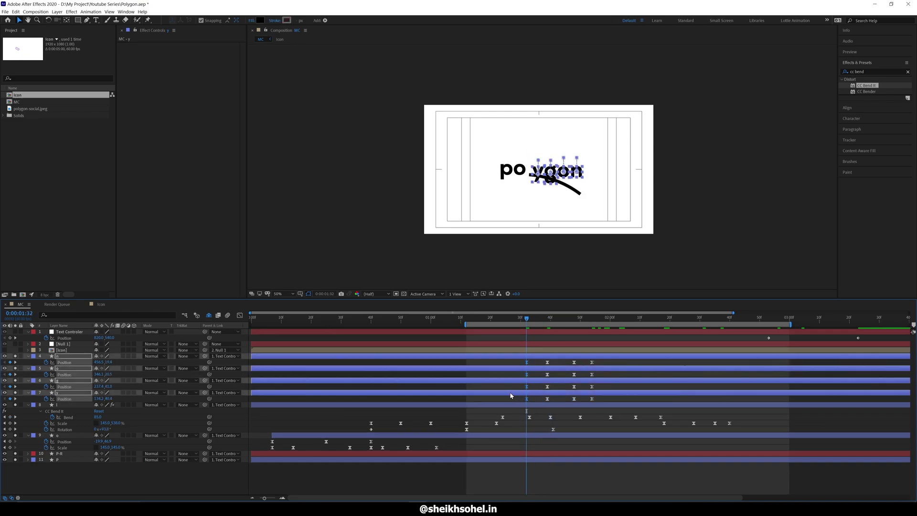
key(shift+Down)
key(space)
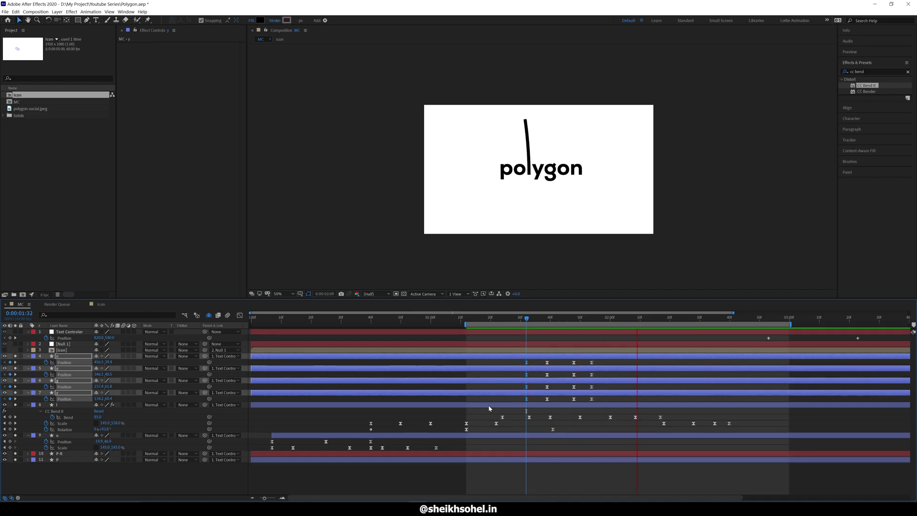
key(space)
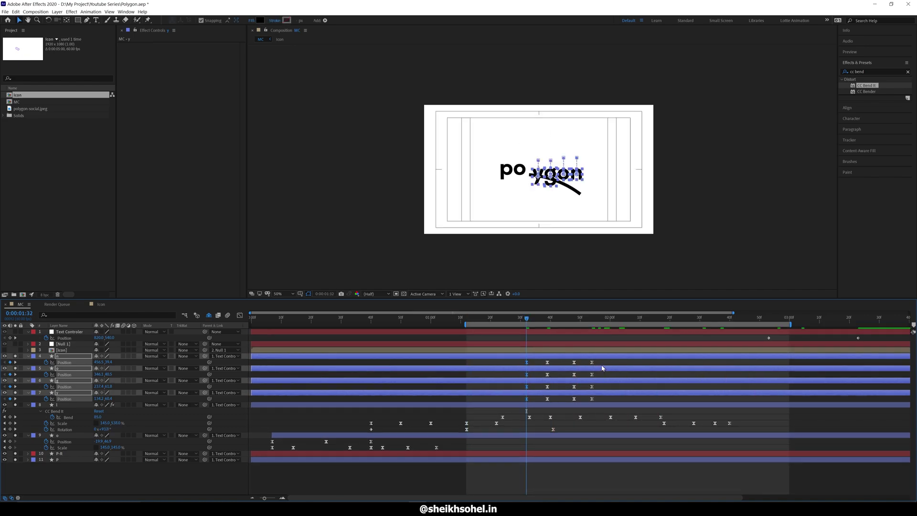
Step: Add Scale keyframes to the y, g, o and n layers at 0:00:01:32 and 0:00:01:39
scroll(543, 249, up, 1)
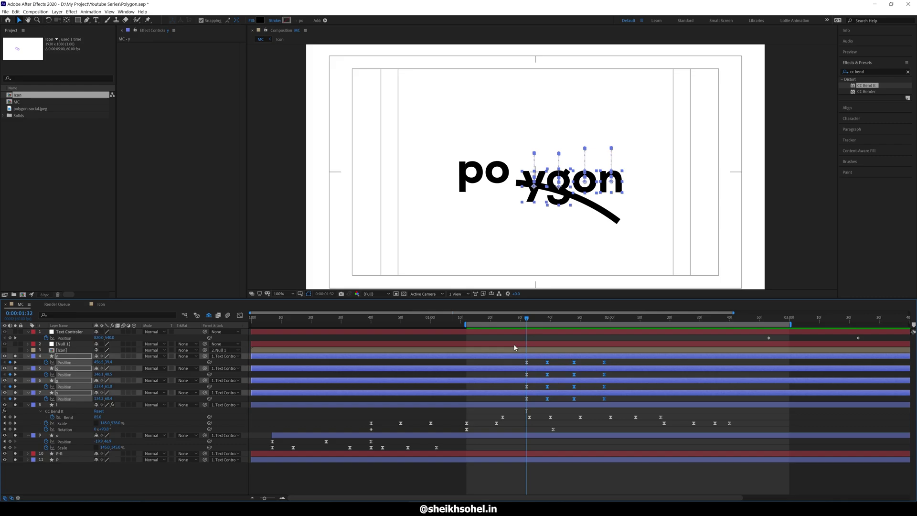
key(s)
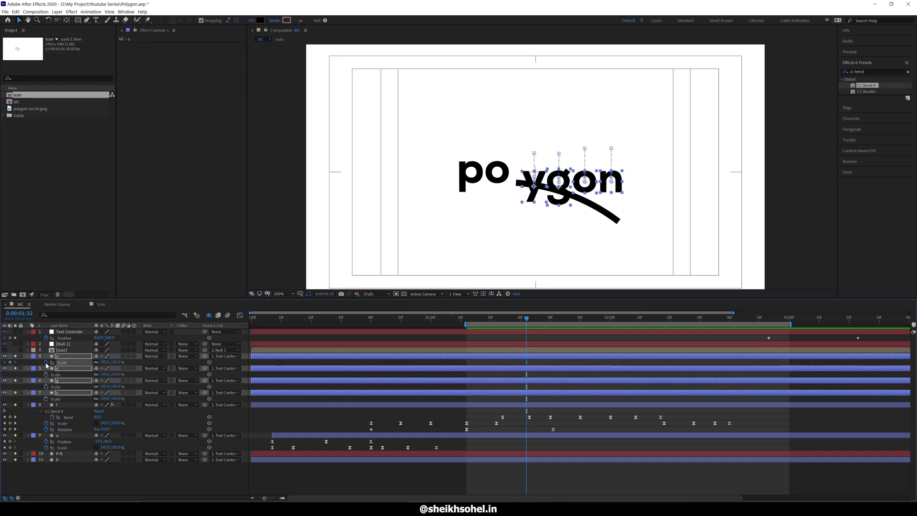
key(shift+p)
click(547, 319)
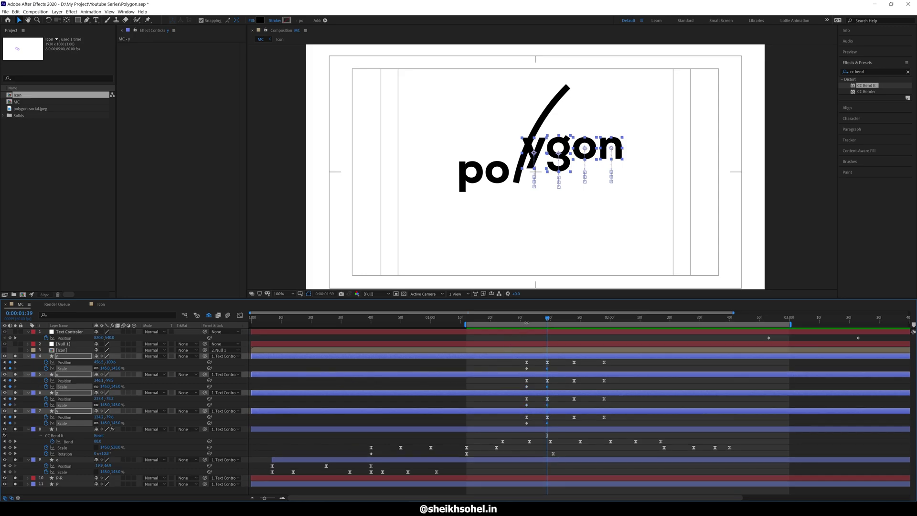
click(5, 380)
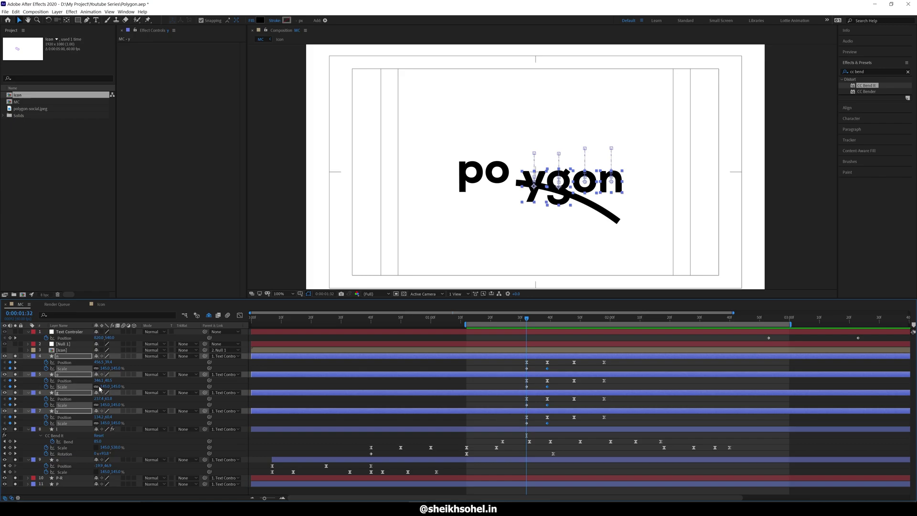
Step: Set the Scale of y, g, o and n to 0% at 0:00:01:32 and trim the four layers to start there
click(103, 368)
key(Return)
key(space)
key(space)
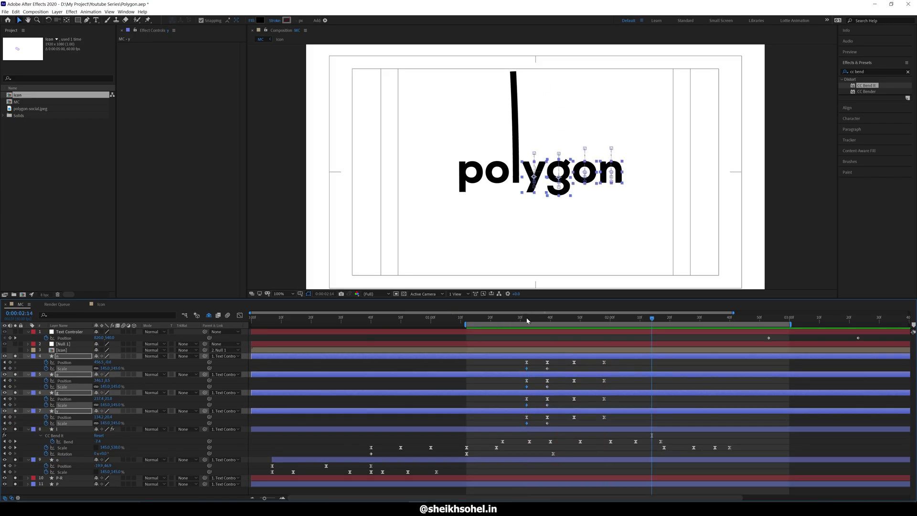
click(527, 319)
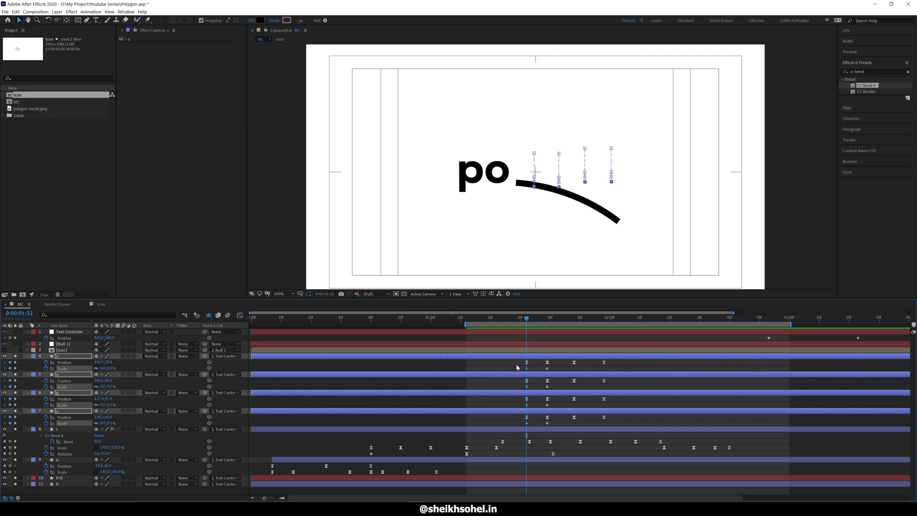
key(alt+bracketleft)
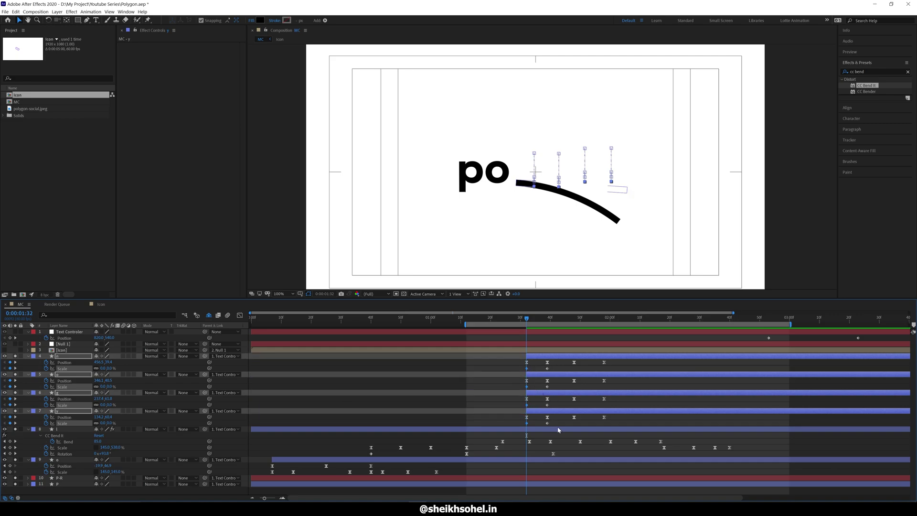
Step: Stagger the g, o and n layers so each letter starts a few frames after the preceding one, and preview
ctrl+click(550, 411)
drag(539, 397, 583, 357)
ctrl+click(547, 393)
ctrl+click(559, 374)
scroll(601, 254, down, 1)
key(space)
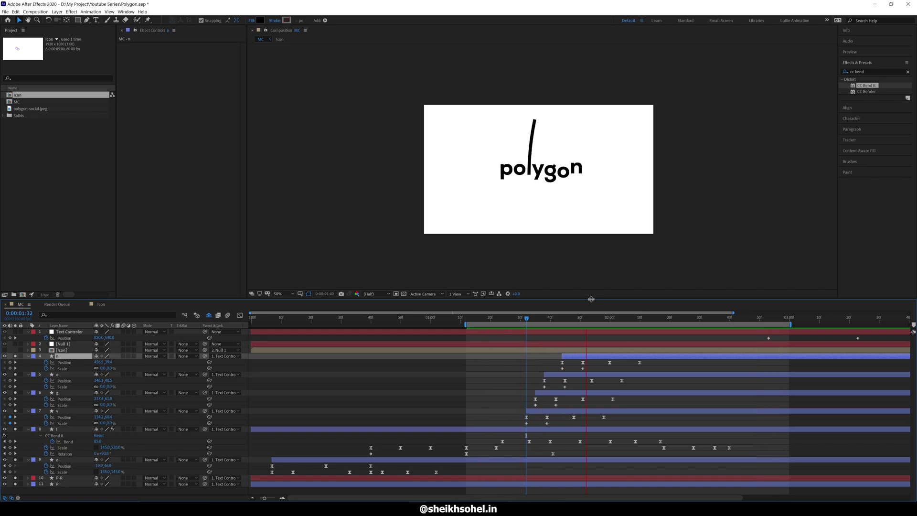
key(space)
click(520, 318)
key(space)
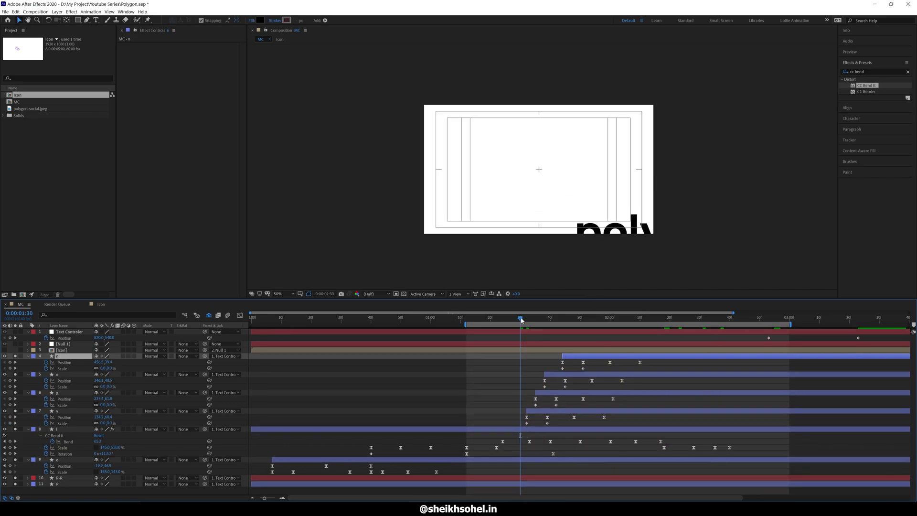
Step: Select all Position and Scale keyframes of the y, g, o and n layers
drag(660, 362, 516, 422)
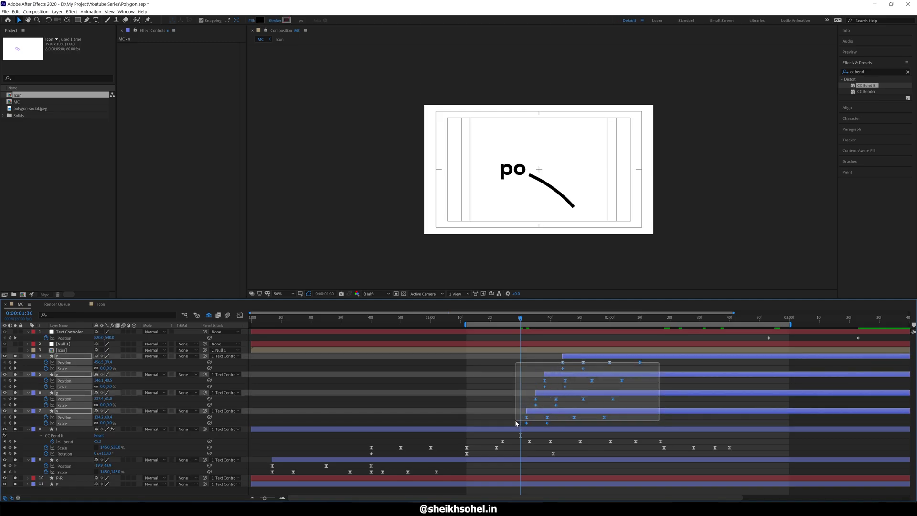